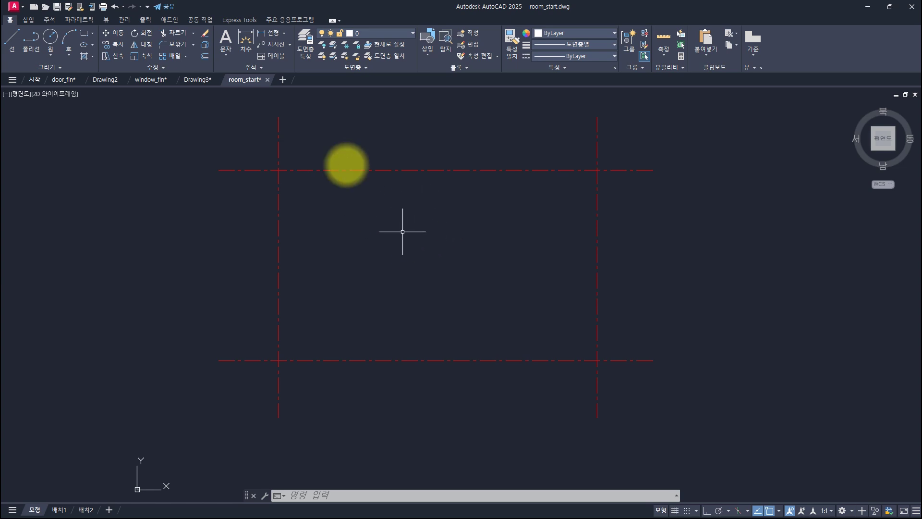
- Create a new layer named wall and set its colour to yellow
{"action": "left_click", "coordinate": [313, 48]}
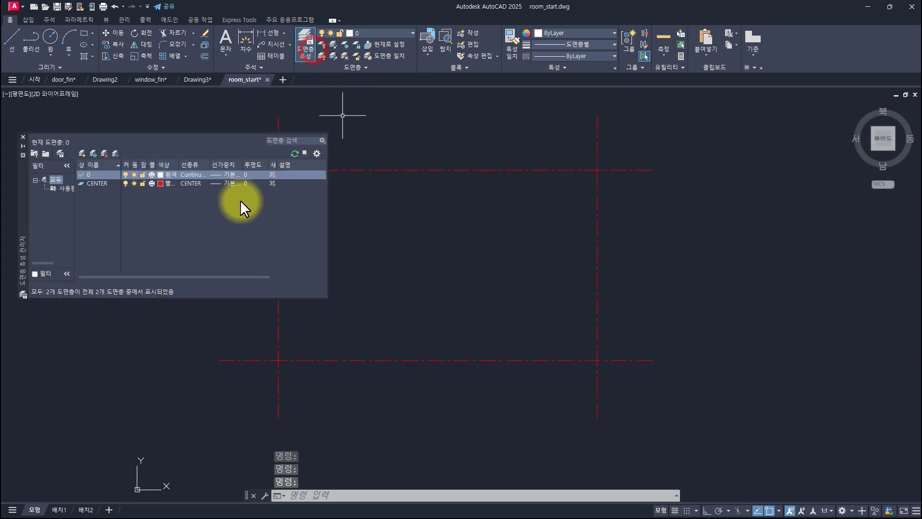
{"action": "left_click", "coordinate": [82, 153]}
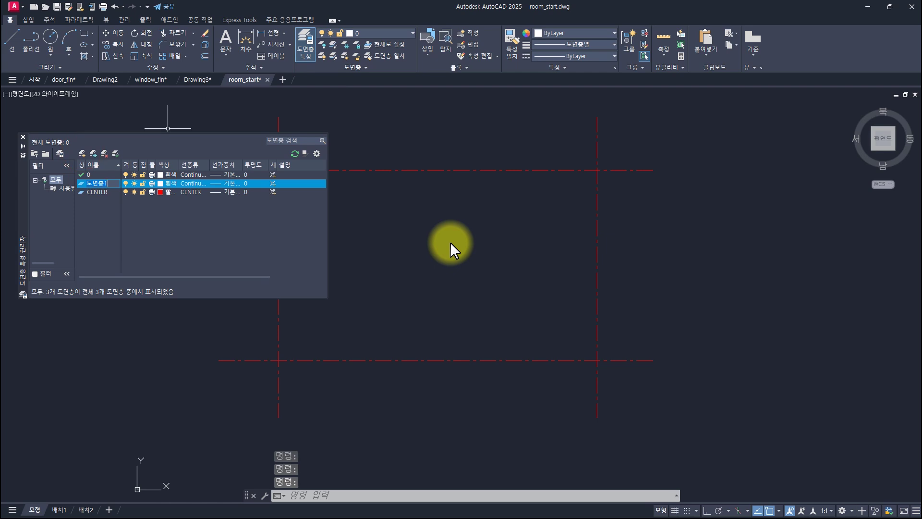
{"action": "type", "text": "wall"}
{"action": "key", "text": "Return"}
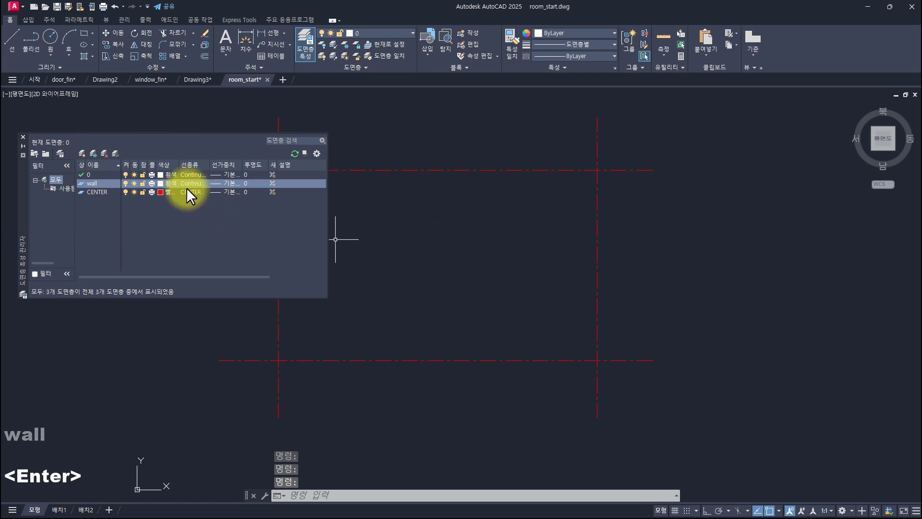
{"action": "left_click", "coordinate": [170, 182]}
{"action": "left_click", "coordinate": [383, 284]}
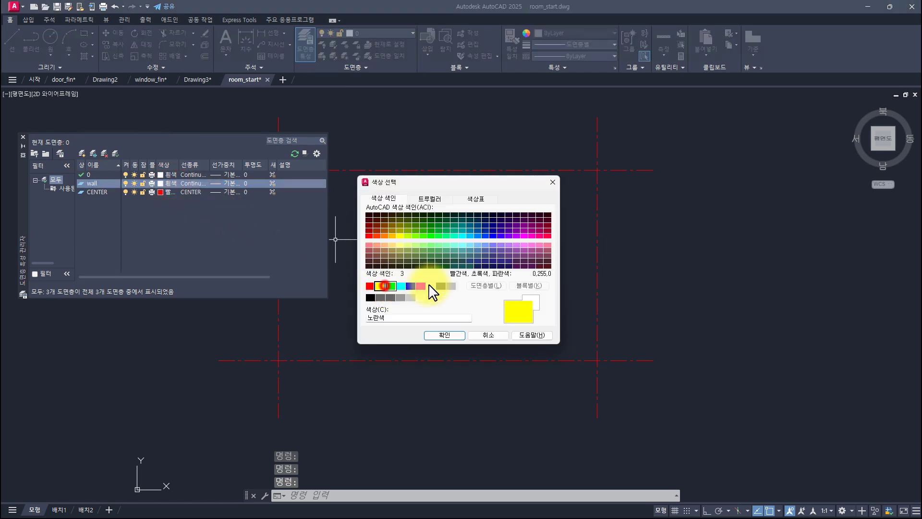
{"action": "left_click", "coordinate": [449, 334]}
- Make the wall layer current and close the layer manager
{"action": "double_click", "coordinate": [101, 182]}
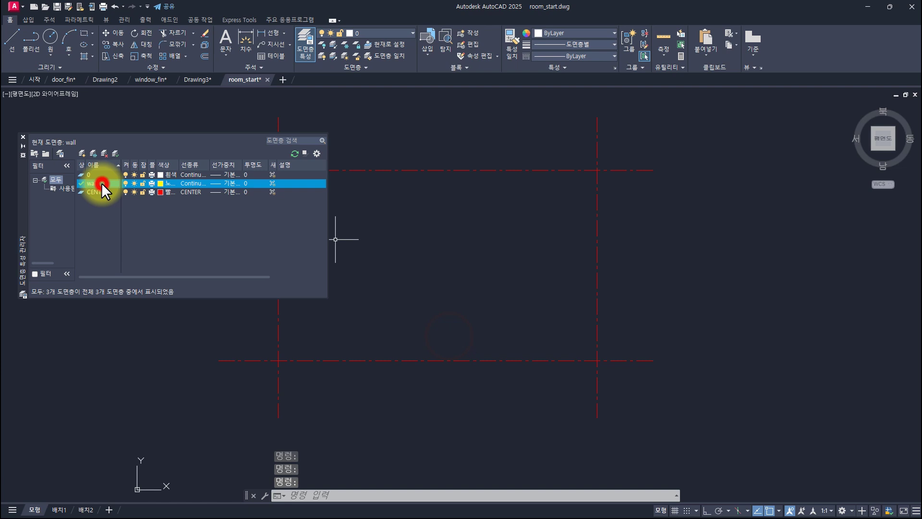
{"action": "left_click", "coordinate": [23, 136]}
{"action": "key", "text": "Escape"}
{"action": "key", "text": "Escape"}
{"action": "key", "text": "Escape"}
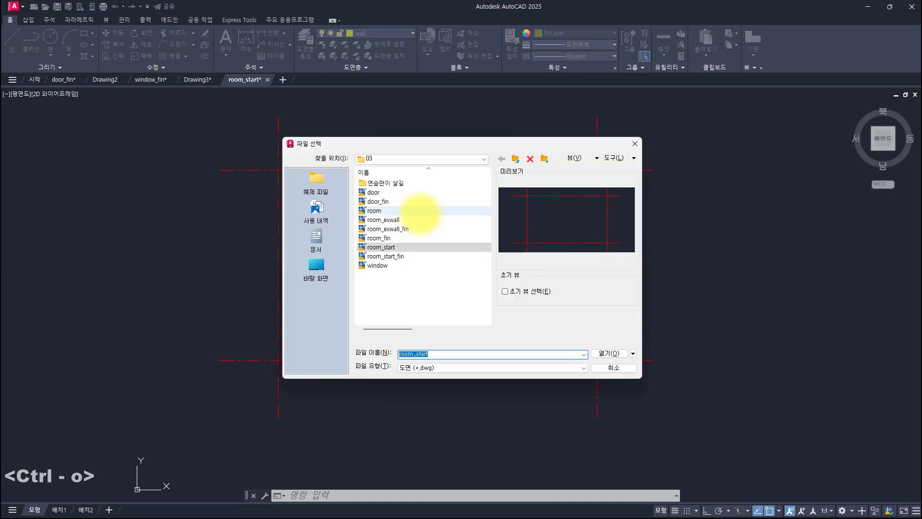
- Open the finished drawing room_start_fin to view its wall layout, and return to the room_start drawing
{"action": "left_click", "coordinate": [394, 256]}
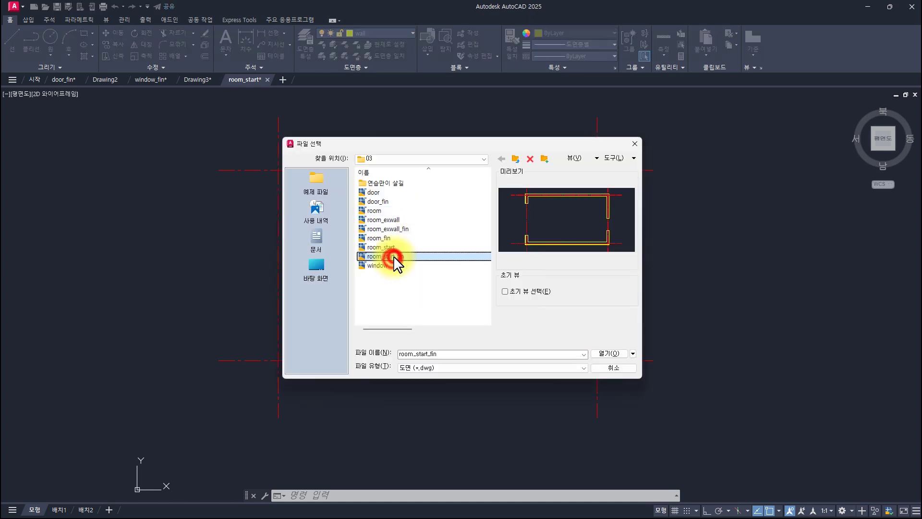
{"action": "double_click", "coordinate": [431, 255]}
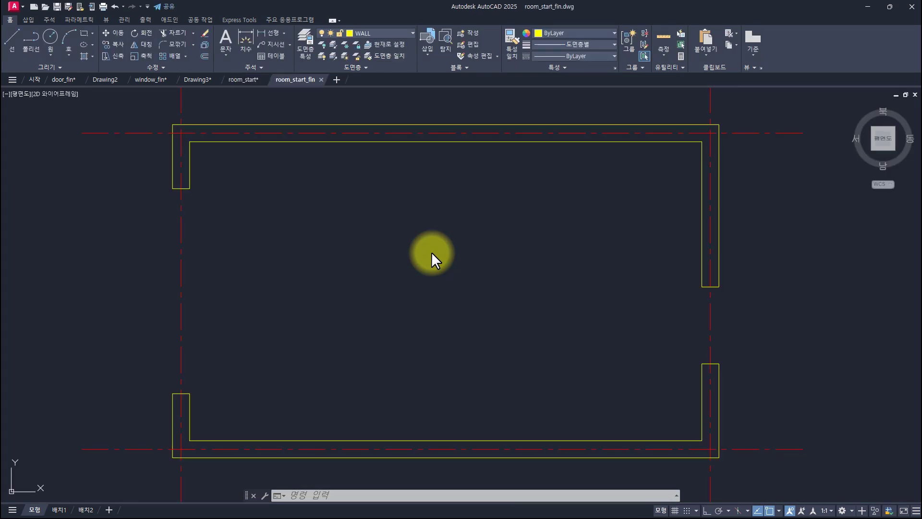
{"action": "scroll", "coordinate": [432, 252], "scroll_direction": "down", "scroll_amount": 2}
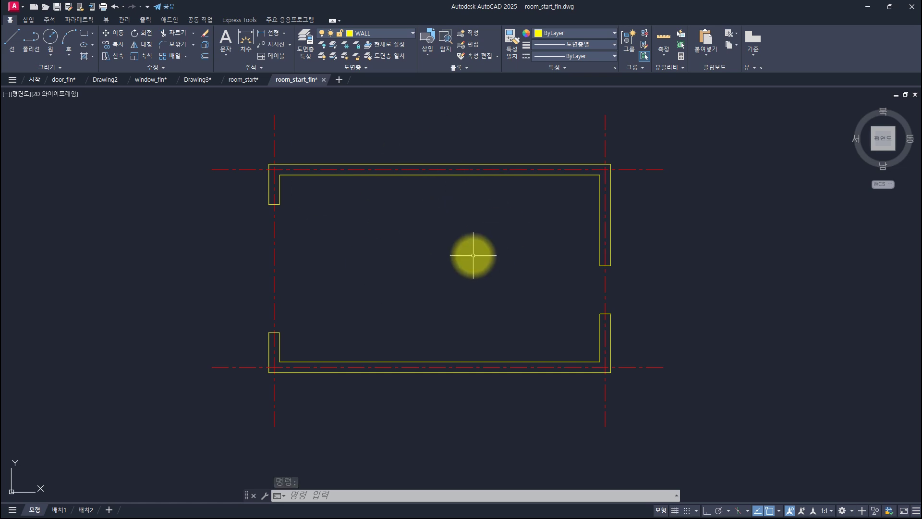
{"action": "left_click", "coordinate": [252, 80]}
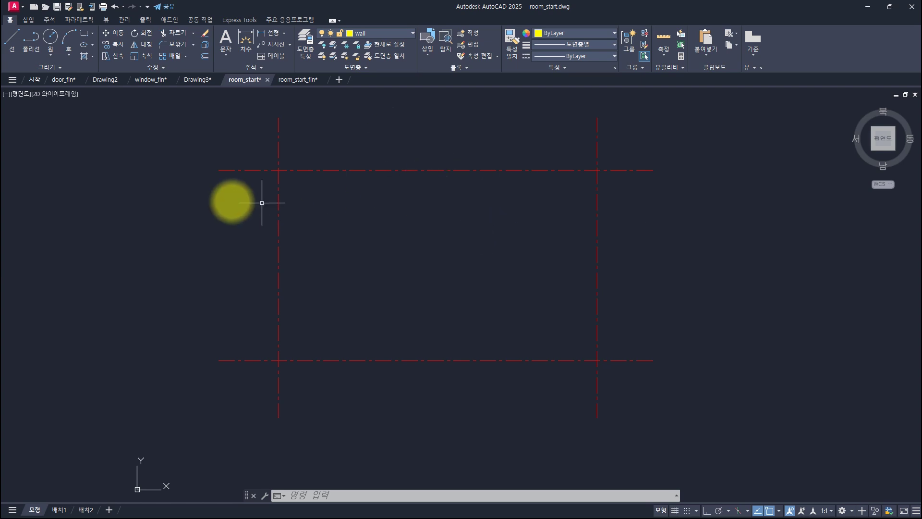
- Draw a small test rectangle inside the room's centre lines
{"action": "left_click", "coordinate": [85, 33]}
{"action": "left_click", "coordinate": [331, 237]}
{"action": "left_click", "coordinate": [396, 285]}
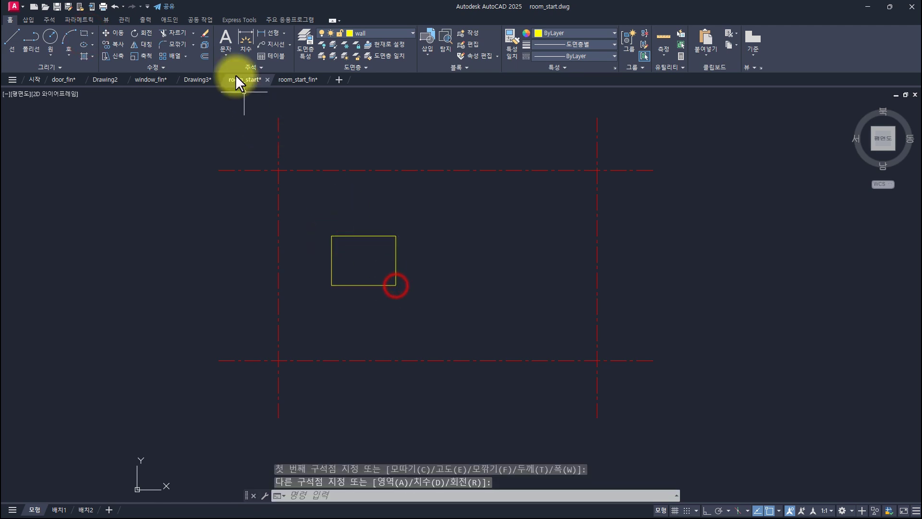
- Offset the test rectangle outward using the Through option
{"action": "left_click", "coordinate": [207, 53]}
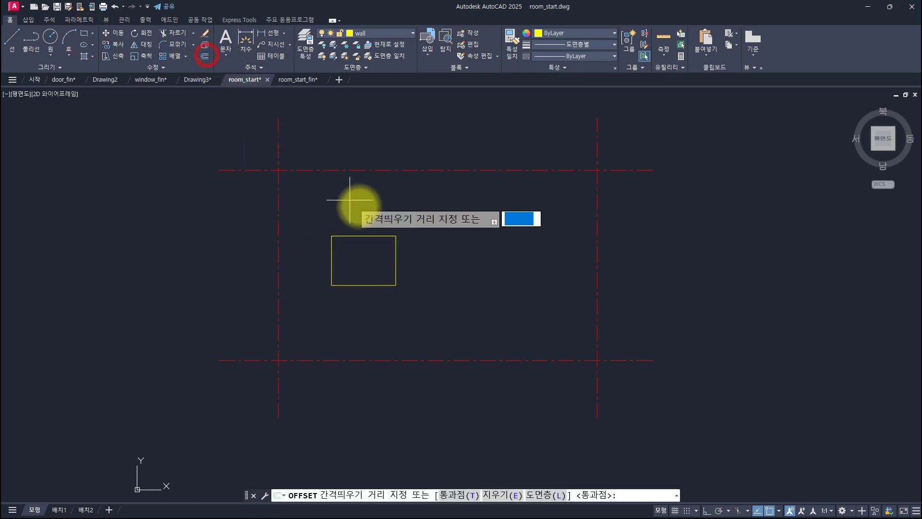
{"action": "key", "text": "space"}
{"action": "left_click", "coordinate": [365, 235]}
{"action": "left_click", "coordinate": [364, 209]}
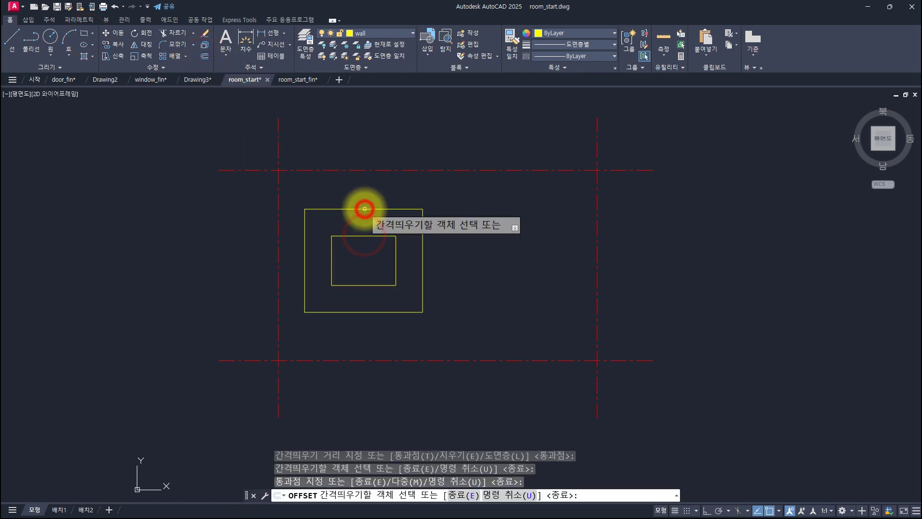
{"action": "key", "text": "Escape"}
{"action": "key", "text": "Escape"}
{"action": "key", "text": "Escape"}
- Draw an open zigzag polyline with seven segments beside the left centre line
{"action": "left_click", "coordinate": [31, 38]}
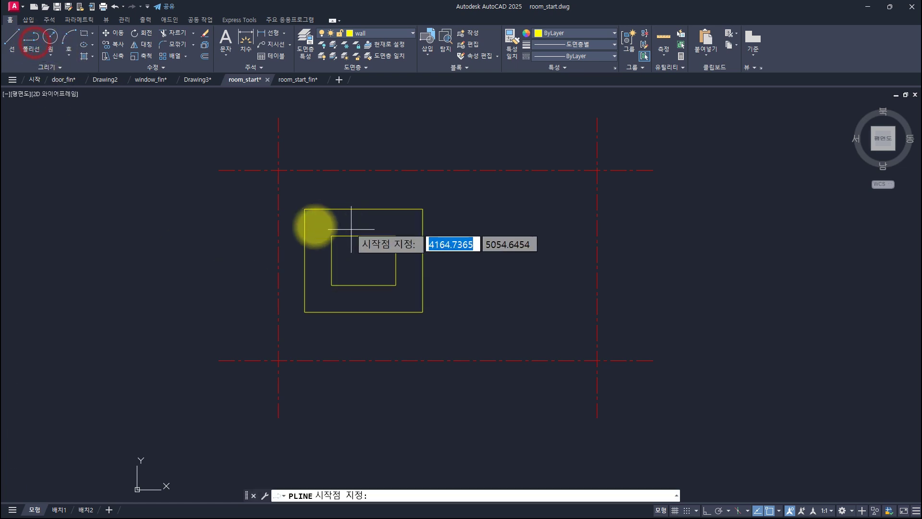
{"action": "left_click", "coordinate": [206, 177]}
{"action": "left_click", "coordinate": [134, 263]}
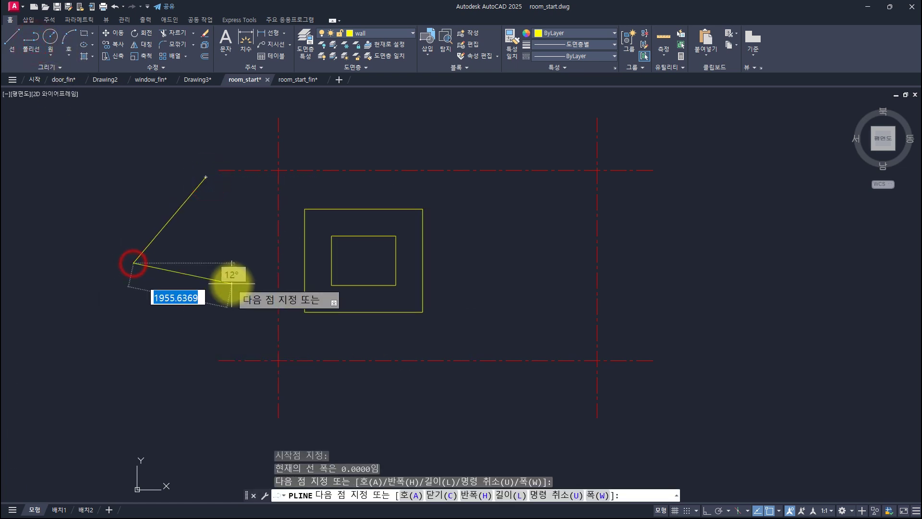
{"action": "left_click", "coordinate": [232, 283]}
{"action": "left_click", "coordinate": [253, 338]}
{"action": "left_click", "coordinate": [153, 383]}
{"action": "left_click", "coordinate": [122, 328]}
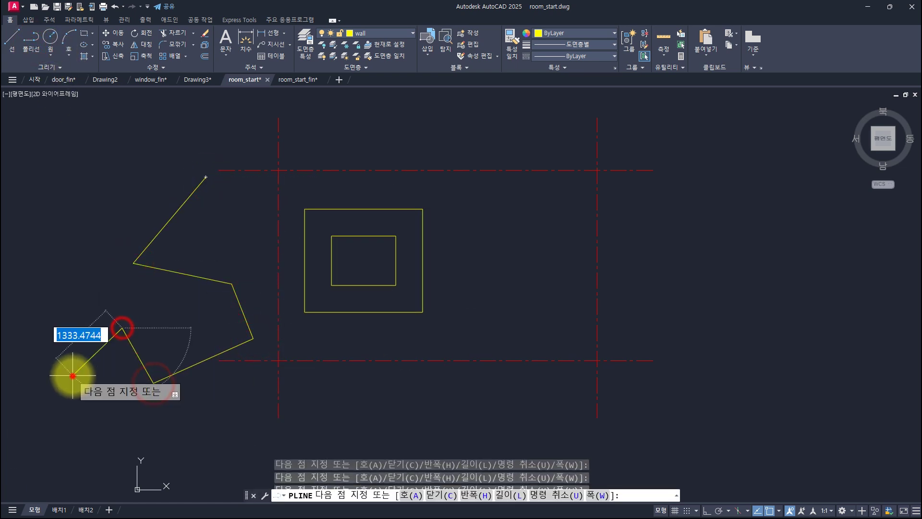
{"action": "left_click", "coordinate": [73, 375]}
{"action": "left_click", "coordinate": [181, 421]}
{"action": "key", "text": "Escape"}
{"action": "key", "text": "Escape"}
- Offset the zigzag polyline toward its left side using the Through option
{"action": "type", "text": "o"}
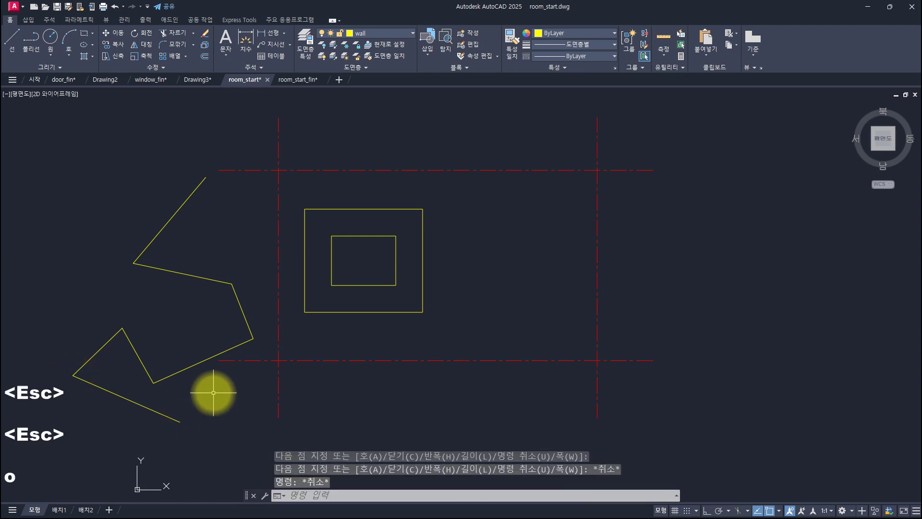
{"action": "key", "text": "space"}
{"action": "key", "text": "space"}
{"action": "left_click", "coordinate": [206, 360]}
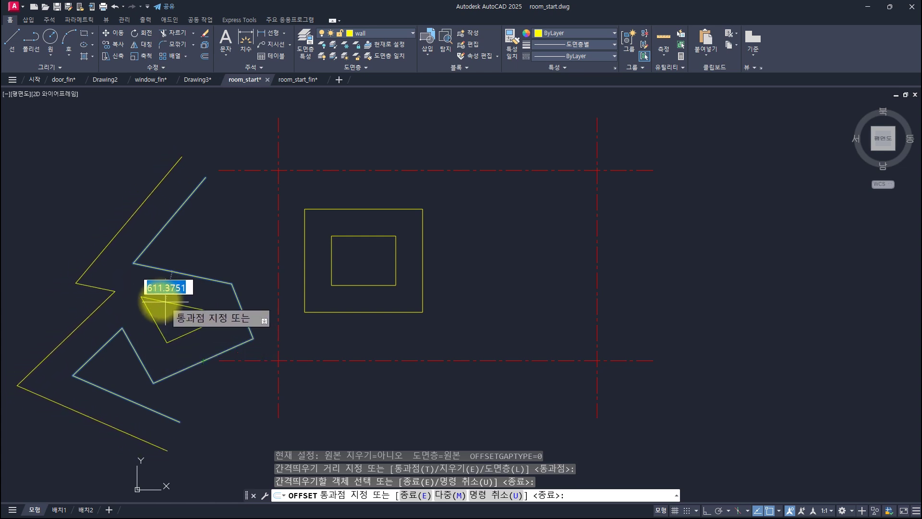
{"action": "left_click", "coordinate": [110, 294]}
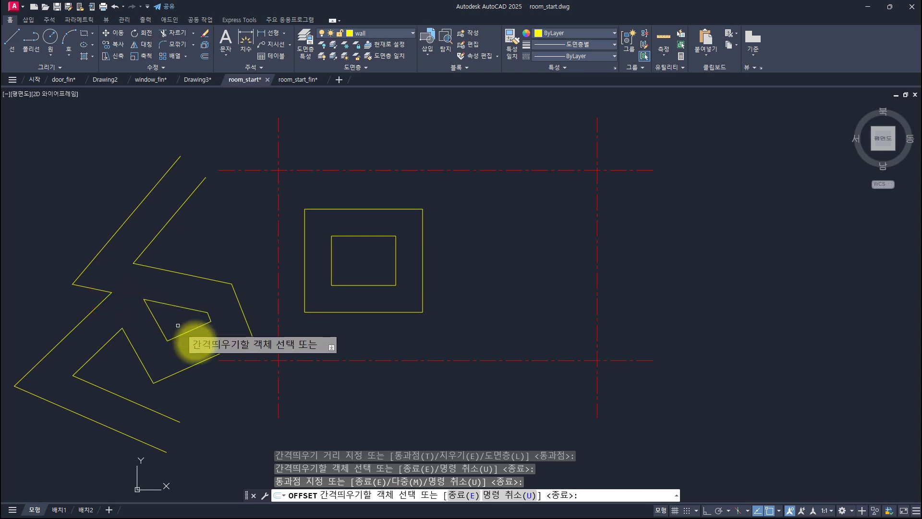
{"action": "key", "text": "Escape"}
- Undo the practice offsets, the zigzag polyline and the test rectangle
{"action": "key", "text": "ctrl+z"}
{"action": "key", "text": "ctrl+z"}
{"action": "key", "text": "ctrl+z"}
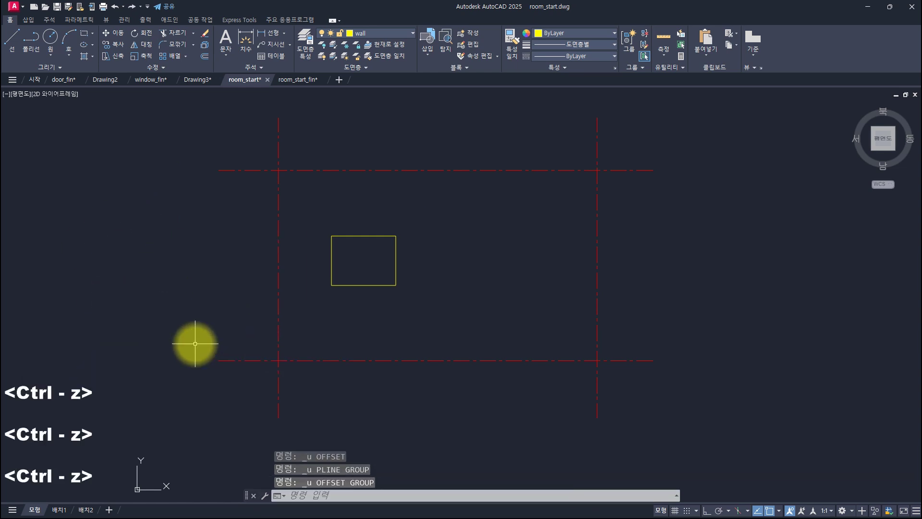
{"action": "key", "text": "ctrl+z"}
{"action": "key", "text": "Escape"}
{"action": "key", "text": "Escape"}
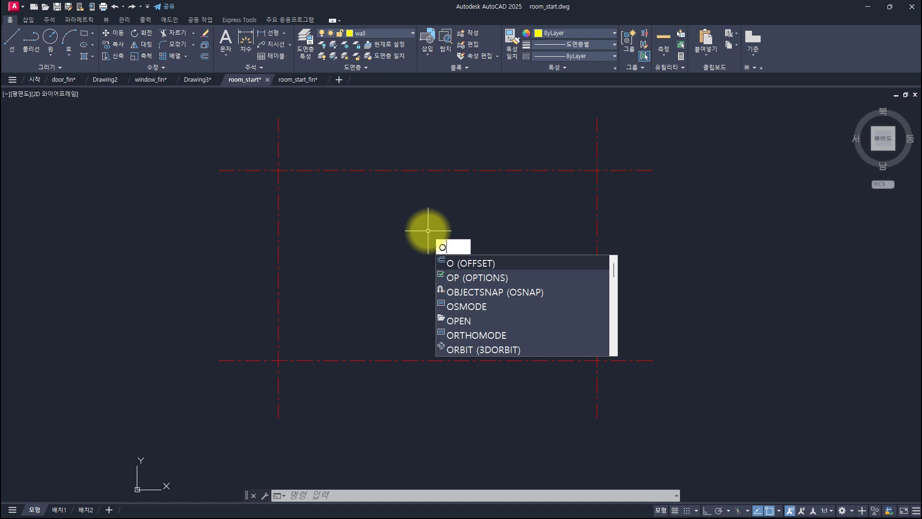
- Offset the upper horizontal centre line 100 upward, toward the outside of the room
{"action": "key", "text": "space"}
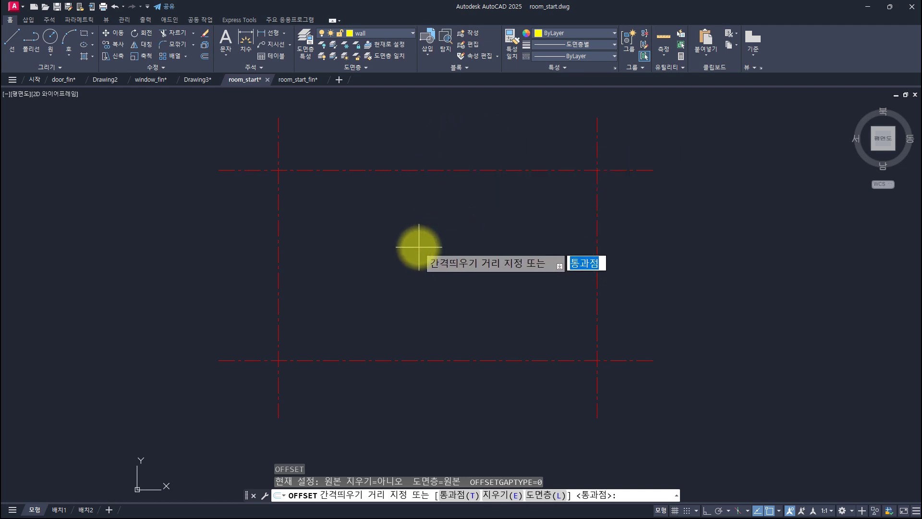
{"action": "key", "text": "space"}
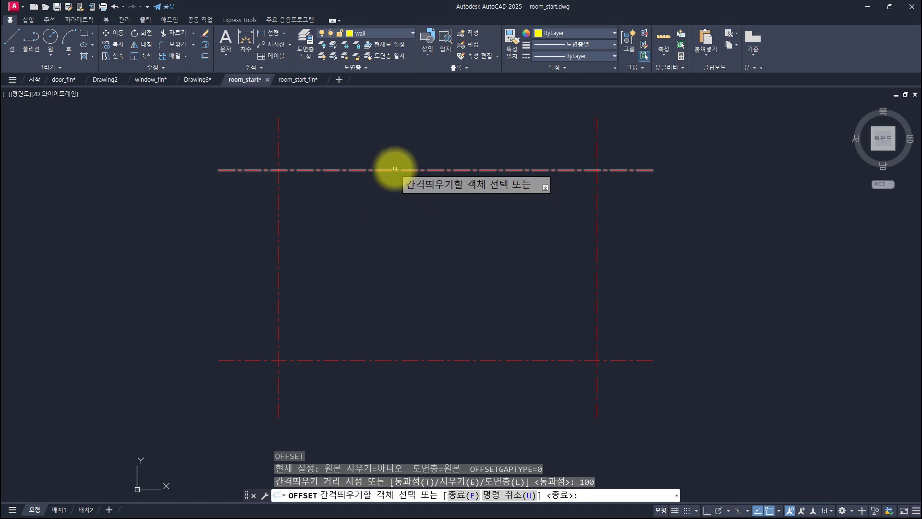
{"action": "left_click", "coordinate": [401, 130]}
{"action": "left_click", "coordinate": [231, 244]}
{"action": "left_click", "coordinate": [385, 123]}
{"action": "left_click", "coordinate": [192, 238]}
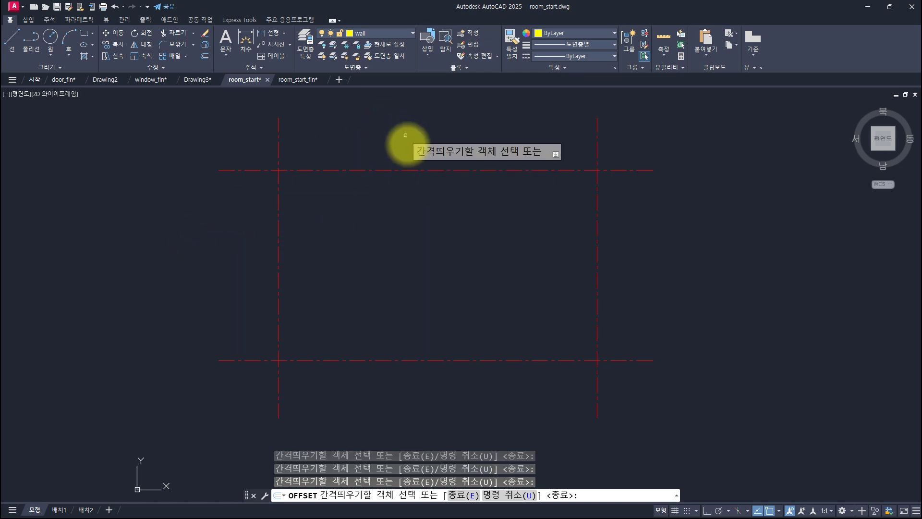
{"action": "left_click", "coordinate": [403, 170]}
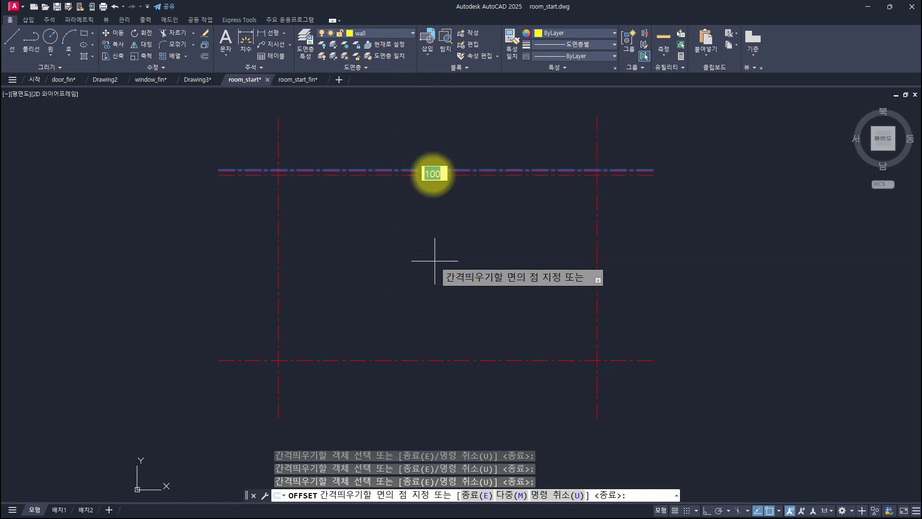
{"action": "left_click", "coordinate": [426, 119]}
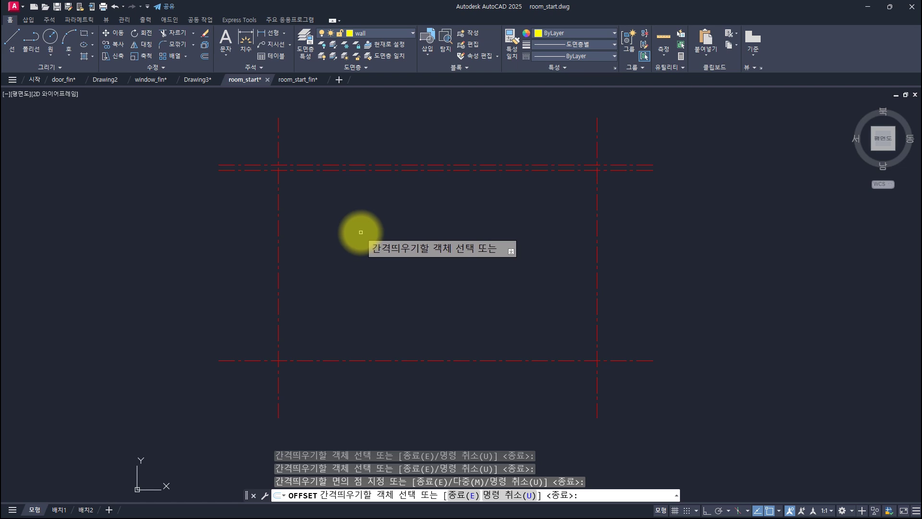
- Offset the left vertical centre line 100 outward with the same distance and end the command
{"action": "left_click", "coordinate": [278, 191]}
{"action": "left_click", "coordinate": [239, 187]}
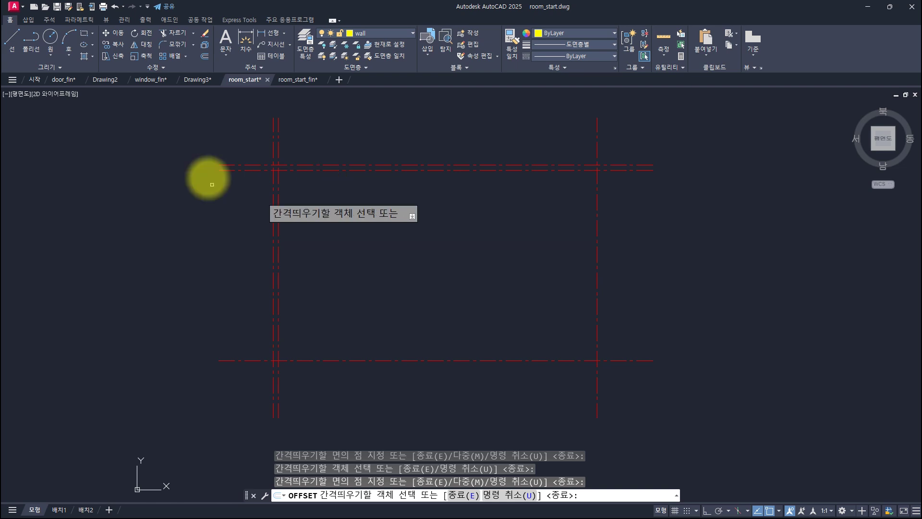
{"action": "key", "text": "space"}
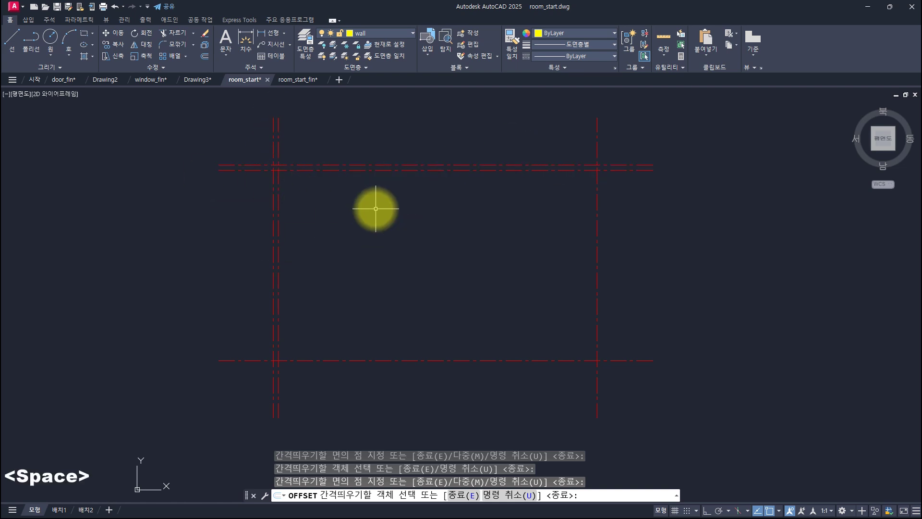
- Show the object properties beside the drawing for the room's upper-left corner
{"action": "key", "text": "ctrl+1"}
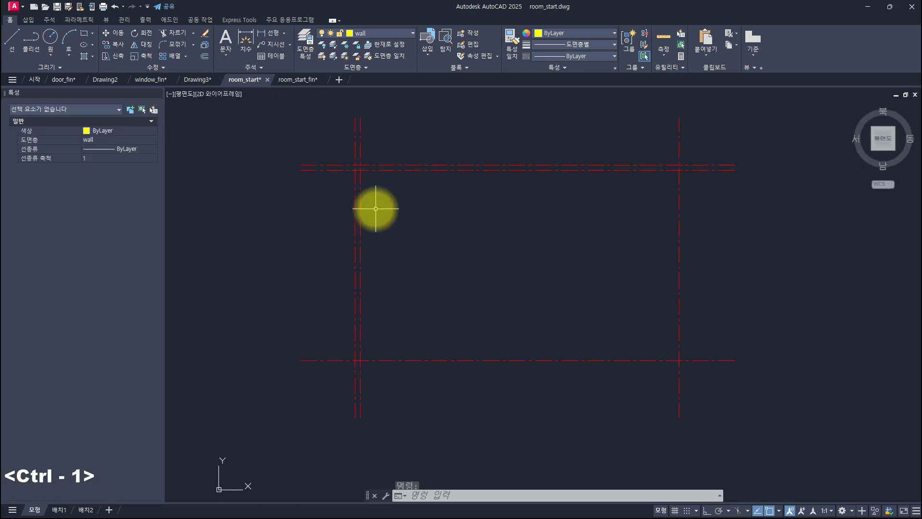
{"action": "key", "text": "Escape"}
{"action": "scroll", "coordinate": [355, 166], "scroll_direction": "up", "scroll_amount": 4}
- Try crossing selections of the two outer lines and of all four lines at the upper-left corner, and clear the selection
{"action": "left_click", "coordinate": [360, 169]}
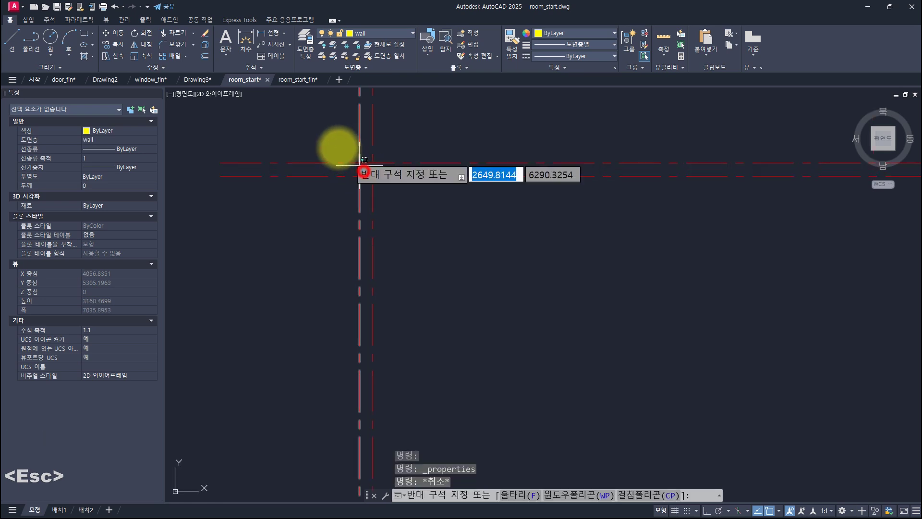
{"action": "left_click", "coordinate": [336, 147]}
{"action": "left_click", "coordinate": [469, 249]}
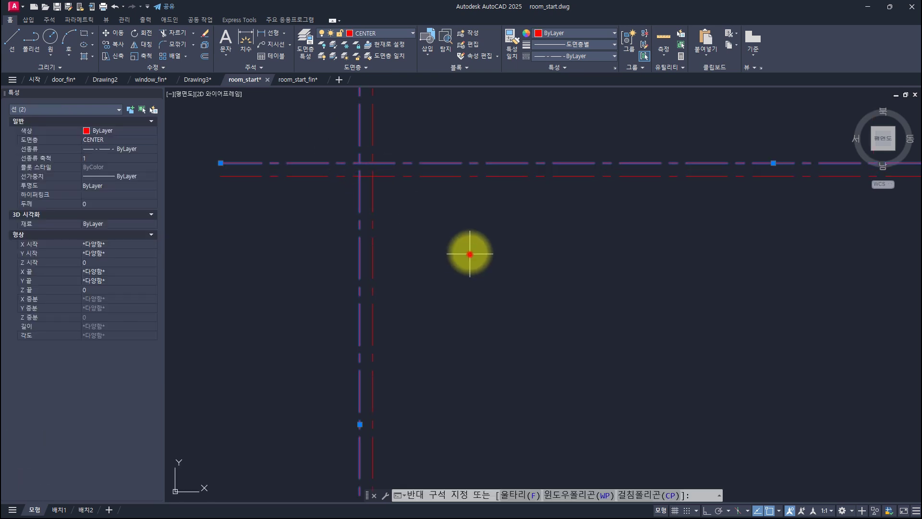
{"action": "left_click", "coordinate": [329, 130]}
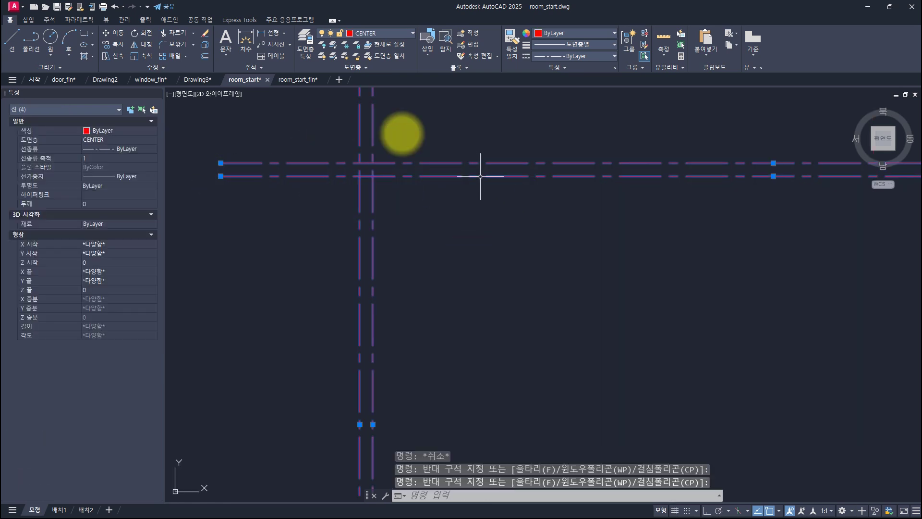
{"action": "key", "text": "Escape"}
- Select the two outer offset lines at the upper-left corner and move them to the wall layer
{"action": "left_click", "coordinate": [367, 168]}
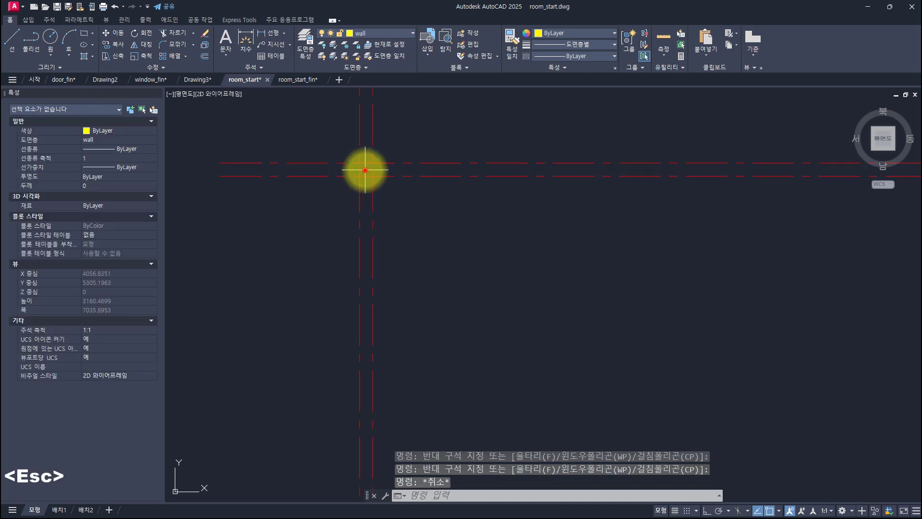
{"action": "left_click", "coordinate": [329, 134]}
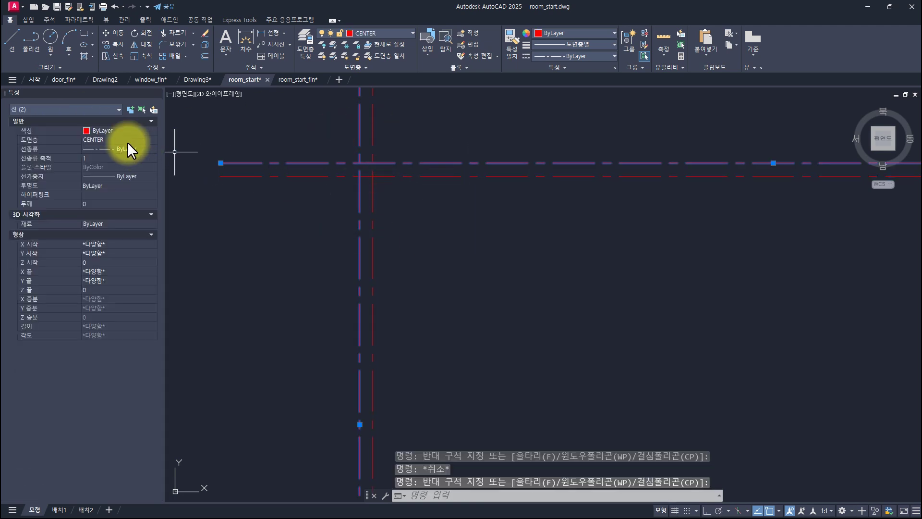
{"action": "left_click", "coordinate": [102, 141]}
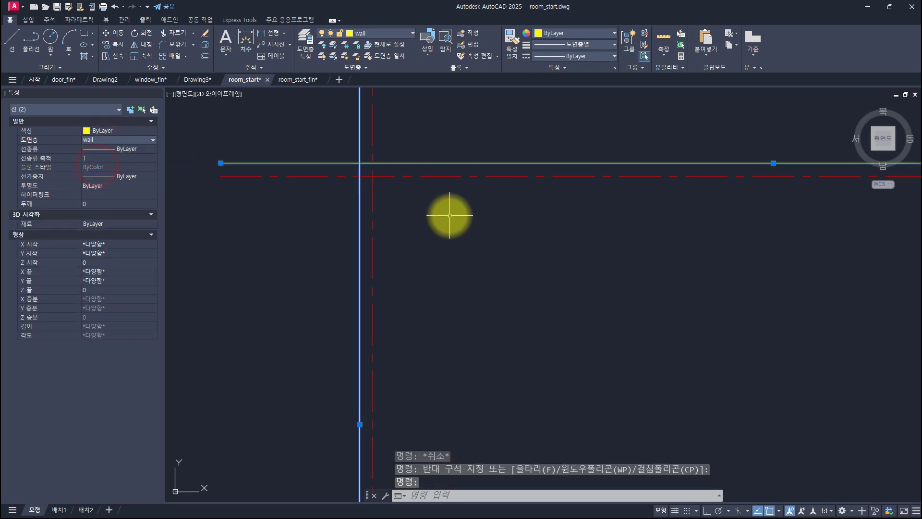
- Clear the line selection and review the OFFSET prompt's erase and layer options in the command history
{"action": "key", "text": "Escape"}
{"action": "scroll", "coordinate": [450, 214], "scroll_direction": "down", "scroll_amount": 8}
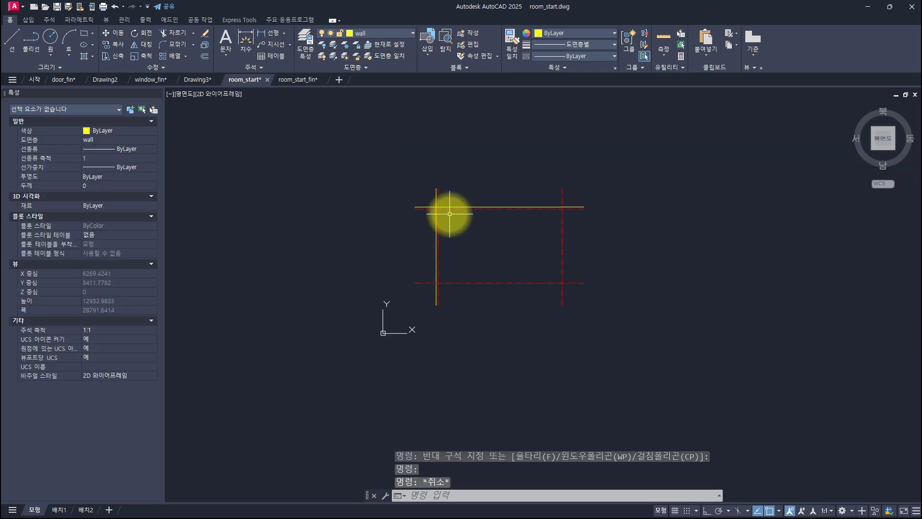
{"action": "key", "text": "F2"}
{"action": "scroll", "coordinate": [489, 399], "scroll_direction": "up", "scroll_amount": 5}
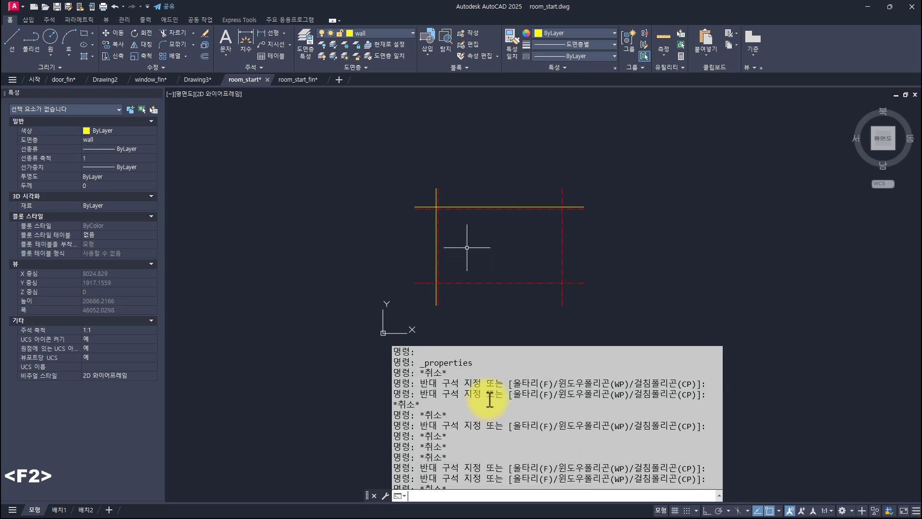
{"action": "scroll", "coordinate": [489, 399], "scroll_direction": "up", "scroll_amount": 2}
{"action": "scroll", "coordinate": [489, 400], "scroll_direction": "down", "scroll_amount": 1}
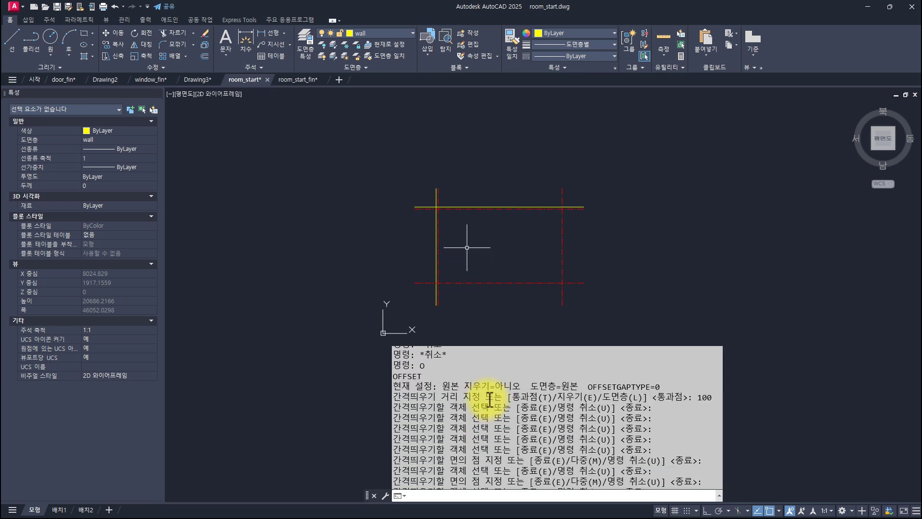
{"action": "scroll", "coordinate": [489, 399], "scroll_direction": "up", "scroll_amount": 1}
{"action": "left_click_drag", "start_coordinate": [480, 435], "coordinate": [393, 435]}
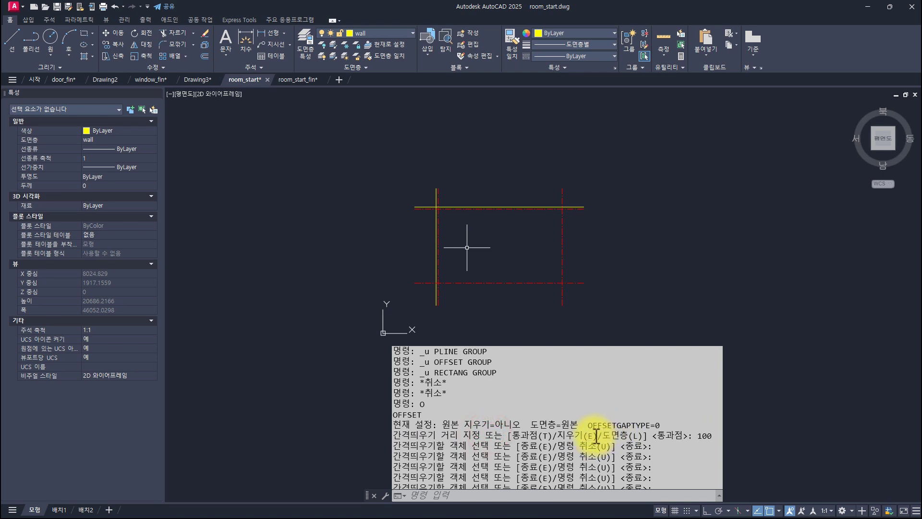
{"action": "left_click_drag", "start_coordinate": [589, 436], "coordinate": [659, 437]}
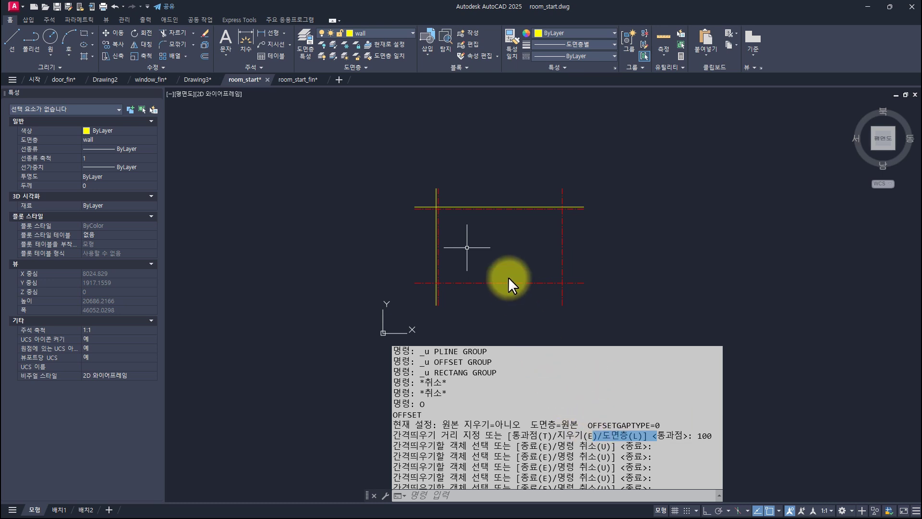
{"action": "left_click", "coordinate": [488, 243]}
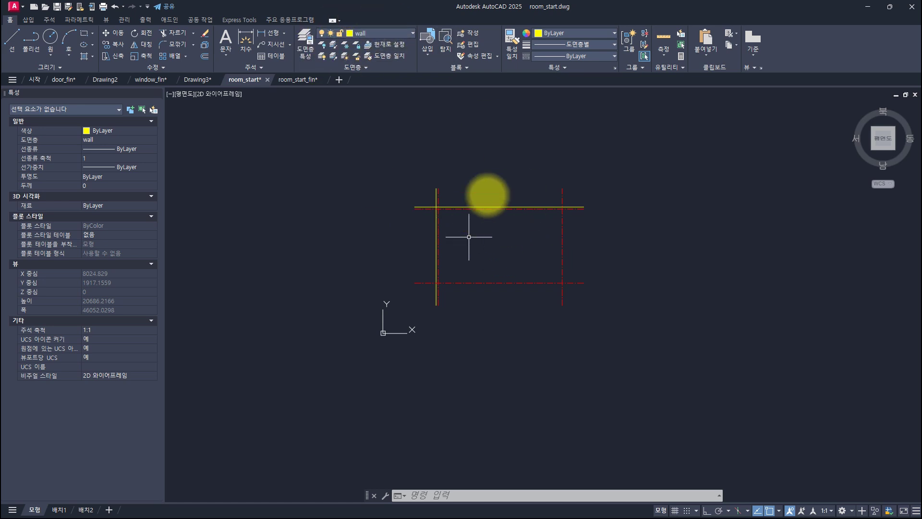
- Set the OFFSET layer option to Current and accept the 100 offset distance
{"action": "scroll", "coordinate": [511, 252], "scroll_direction": "up", "scroll_amount": 4}
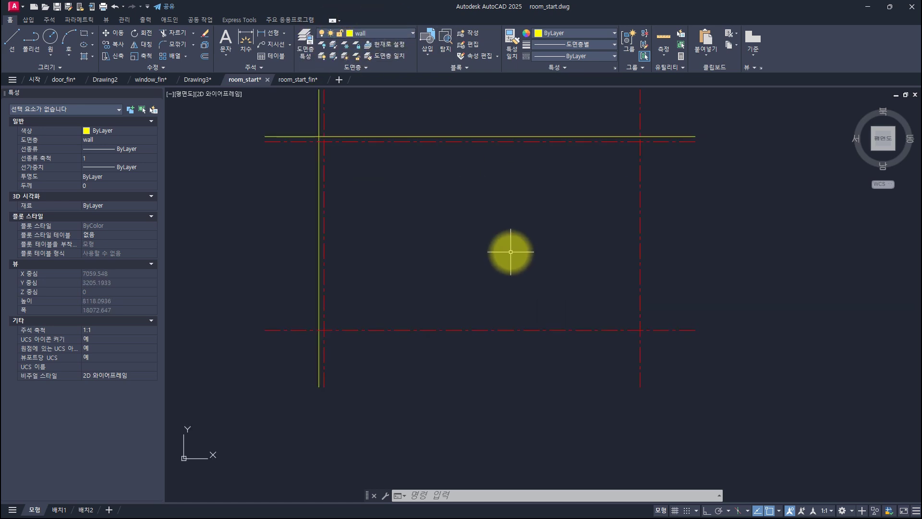
{"action": "middle_click_drag", "start_coordinate": [510, 251], "coordinate": [539, 284]}
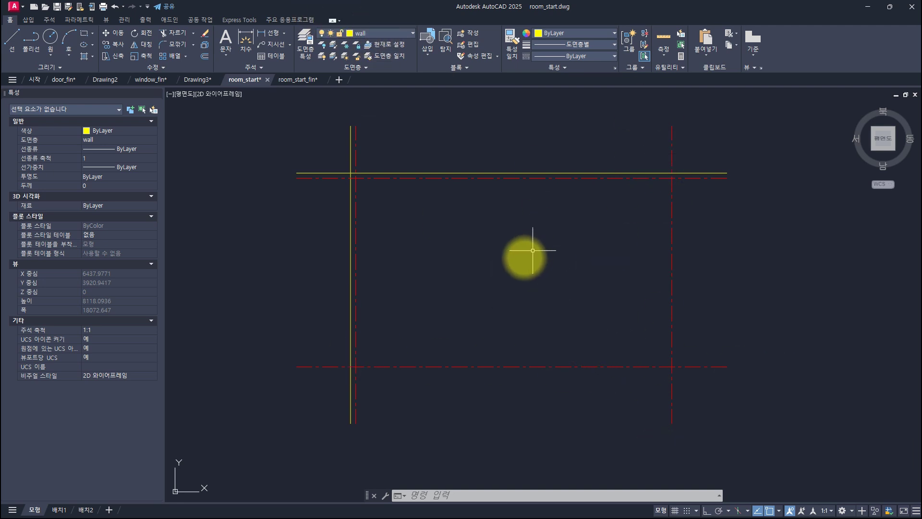
{"action": "type", "text": "o"}
{"action": "key", "text": "space"}
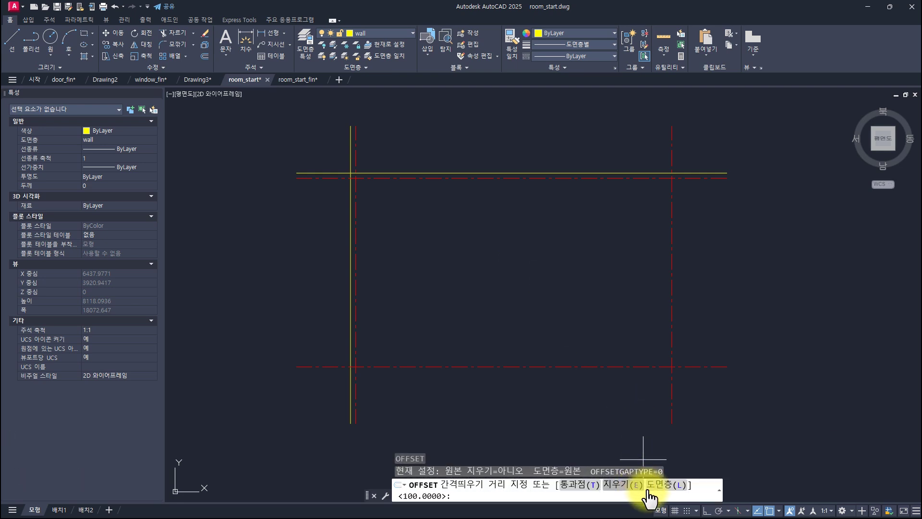
{"action": "left_click", "coordinate": [670, 490]}
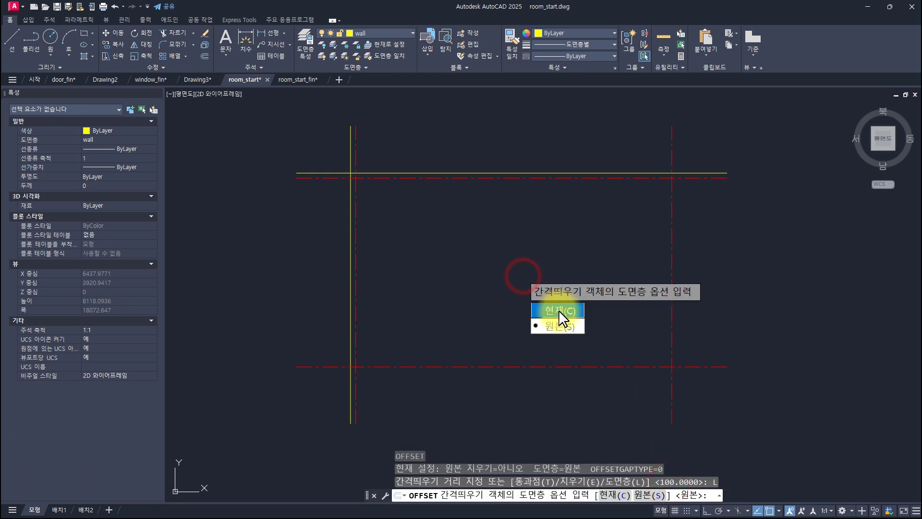
{"action": "type", "text": "c"}
{"action": "key", "text": "Return"}
{"action": "key", "text": "Return"}
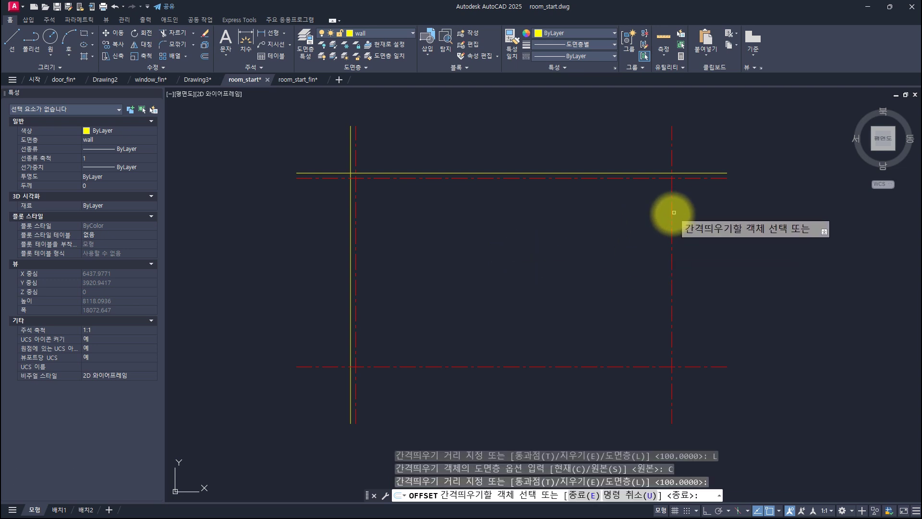
- Offset the room's right vertical centre line 100 to both sides on the wall layer
{"action": "left_click", "coordinate": [671, 215]}
{"action": "left_click", "coordinate": [741, 205]}
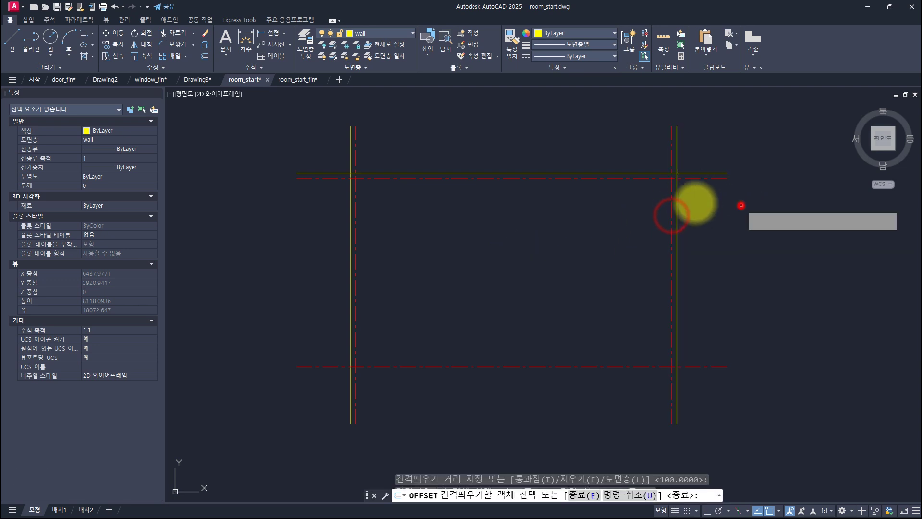
{"action": "left_click", "coordinate": [672, 196]}
{"action": "left_click", "coordinate": [638, 198]}
- Offset the top and left centre lines 100 toward the inside of the room
{"action": "left_click", "coordinate": [619, 178]}
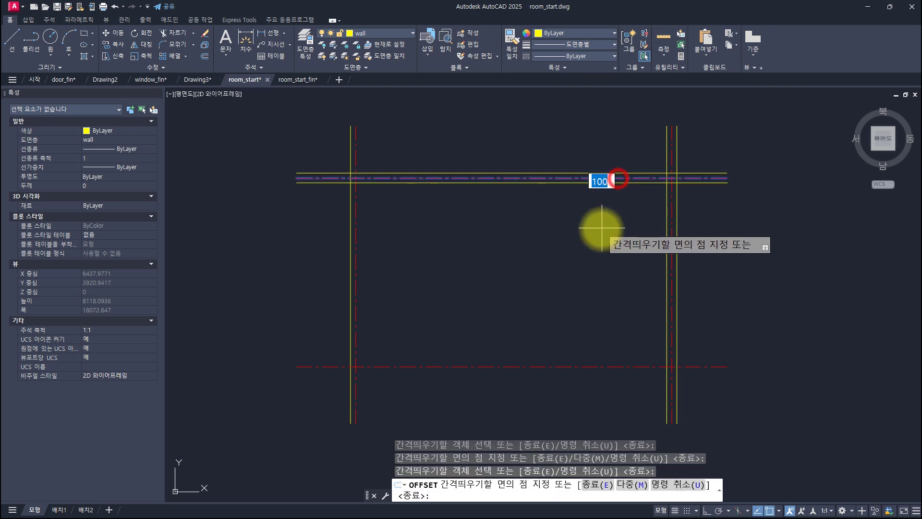
{"action": "left_click", "coordinate": [602, 229]}
{"action": "left_click", "coordinate": [355, 212]}
{"action": "left_click", "coordinate": [536, 239]}
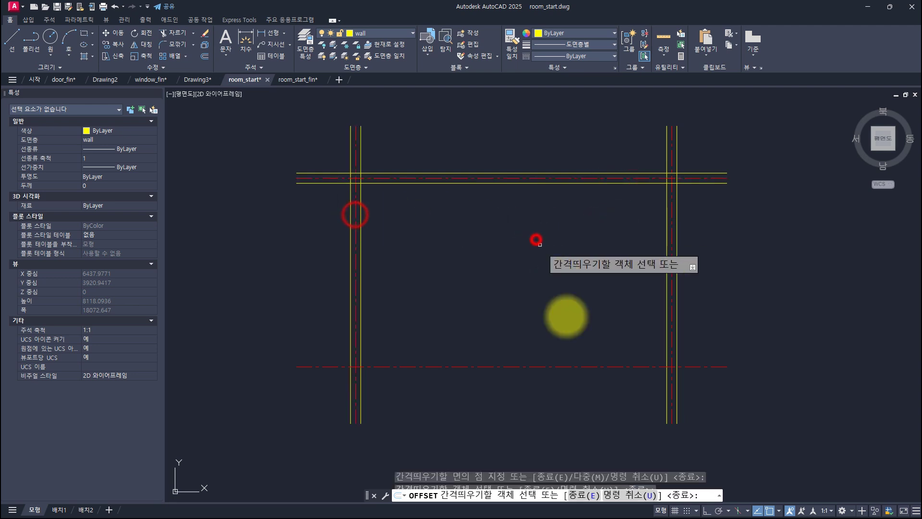
- Offset the bottom centre line 100 to both sides and end the command
{"action": "left_click", "coordinate": [561, 366]}
{"action": "left_click", "coordinate": [552, 313]}
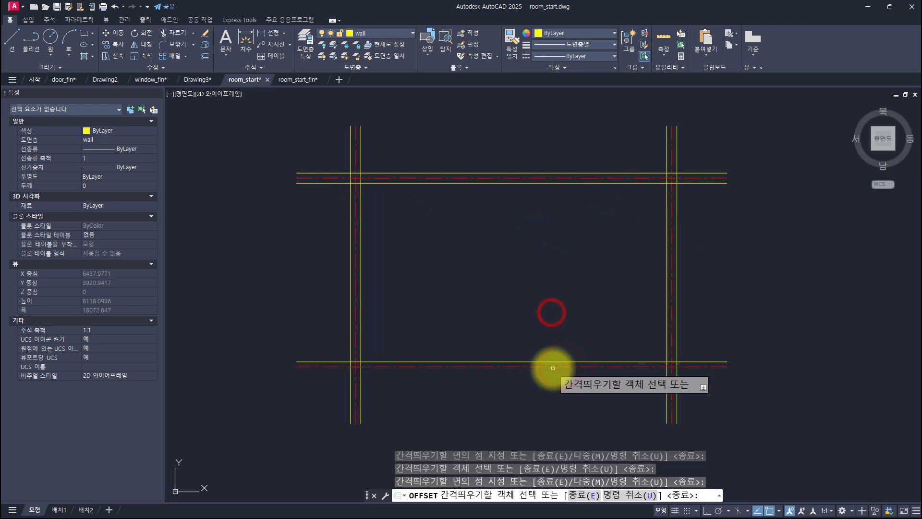
{"action": "left_click", "coordinate": [553, 367]}
{"action": "left_click", "coordinate": [552, 391]}
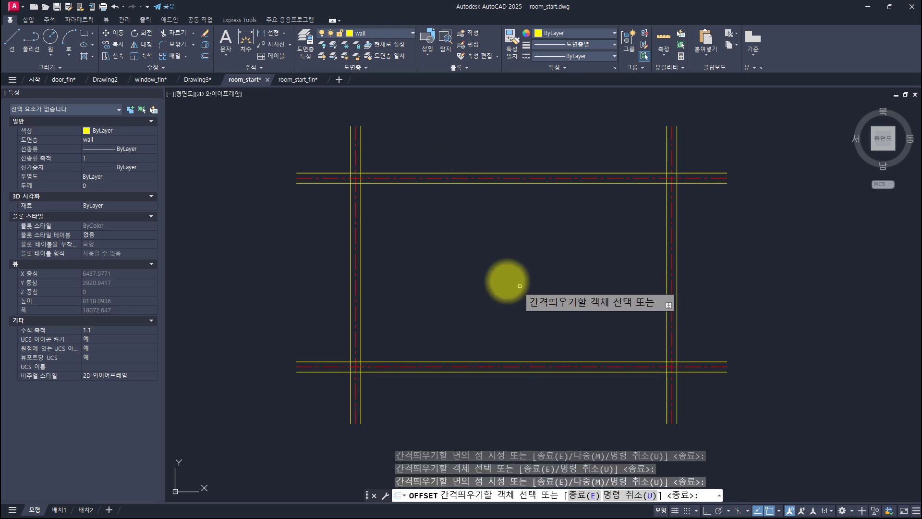
{"action": "key", "text": "space"}
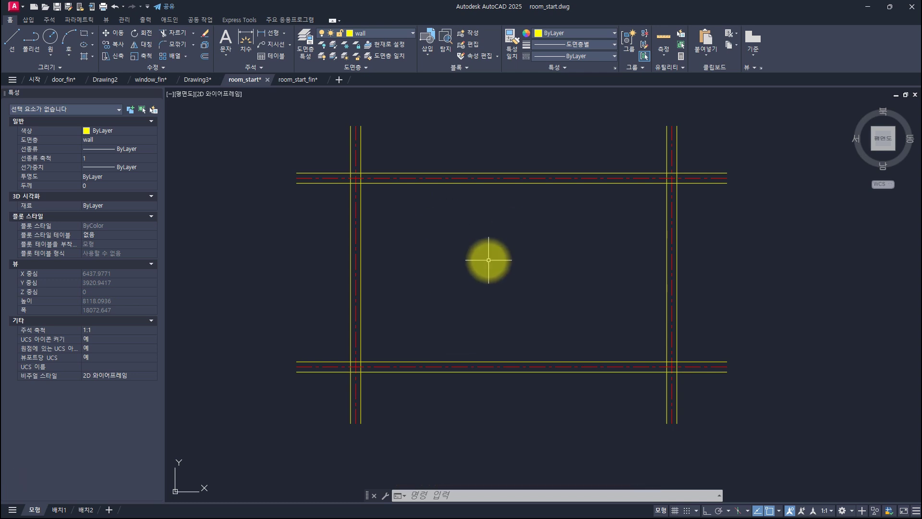
- Review the repeated OFFSET prompts in the command history and return to the drawing
{"action": "key", "text": "F2"}
{"action": "mouse_move", "coordinate": [516, 396]}
{"action": "left_mouse_down"}
{"action": "mouse_move", "coordinate": [552, 436]}
{"action": "mouse_move", "coordinate": [566, 485]}
{"action": "left_mouse_up"}
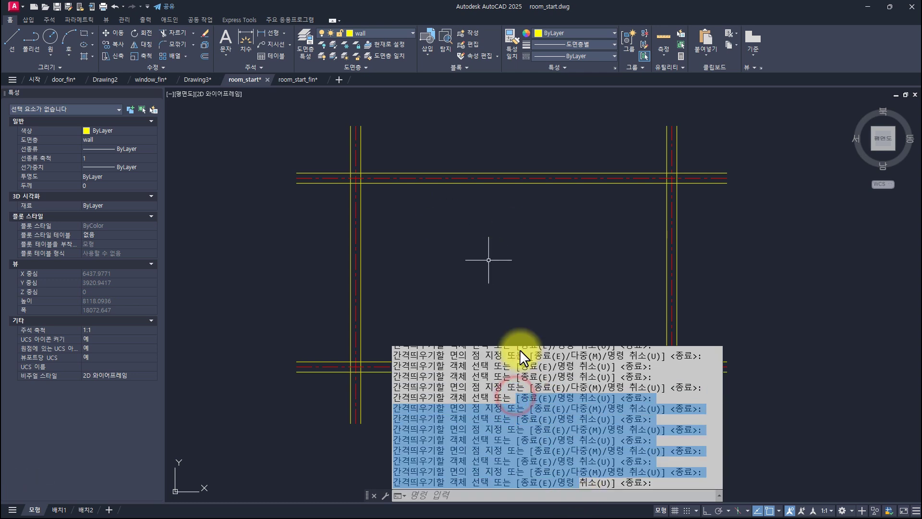
{"action": "left_click", "coordinate": [507, 282]}
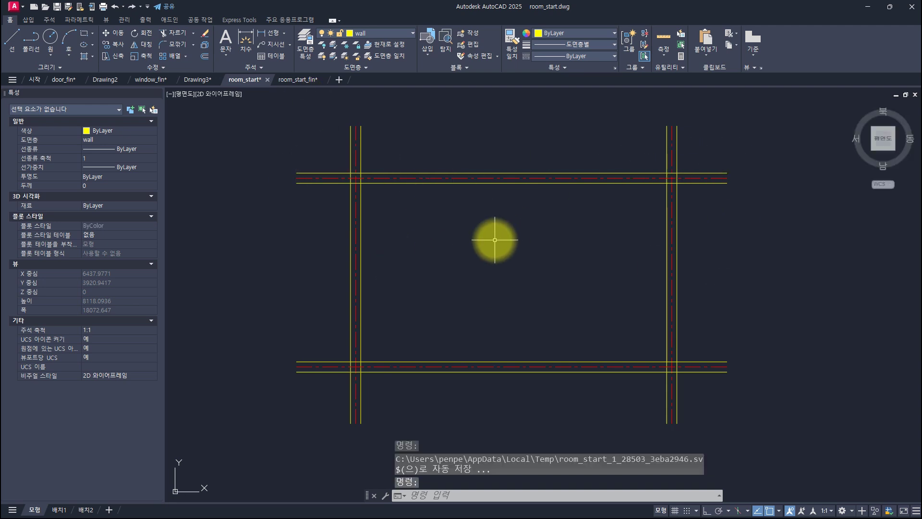
{"action": "key", "text": "Escape"}
{"action": "key", "text": "Escape"}
{"action": "key", "text": "Escape"}
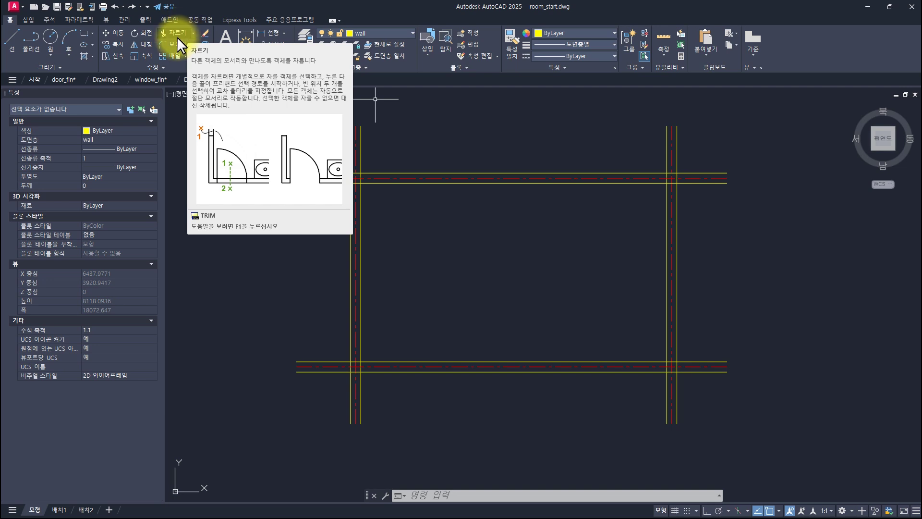
- Try filleting the two inner wall lines at the room's upper-left corner and undo the fillet
{"action": "left_click", "coordinate": [192, 43]}
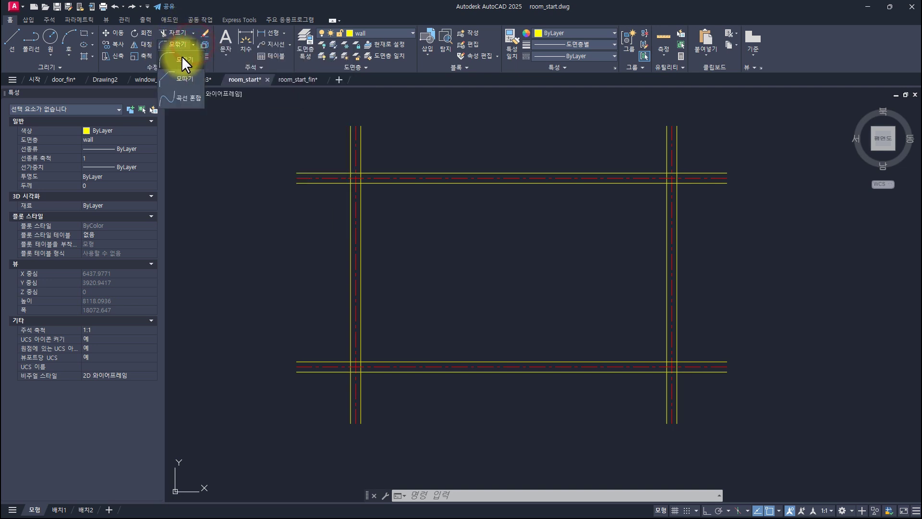
{"action": "left_click", "coordinate": [182, 56]}
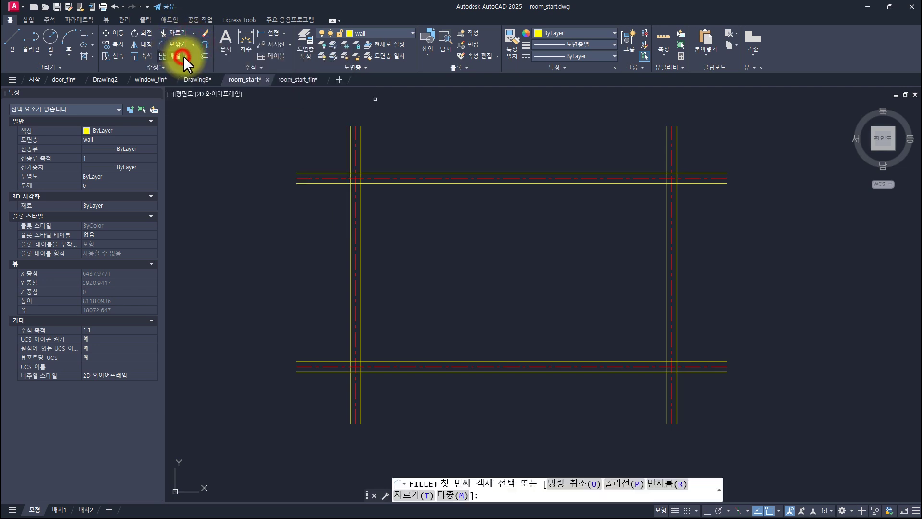
{"action": "left_click", "coordinate": [368, 182]}
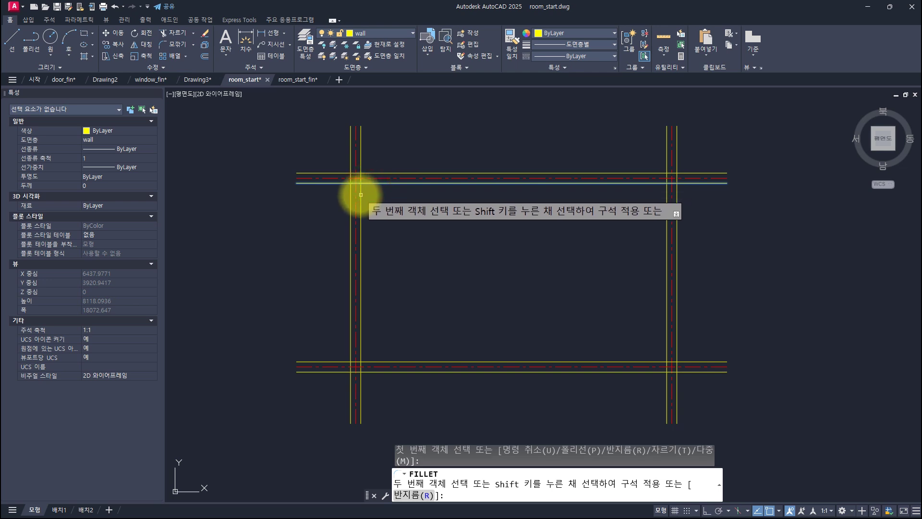
{"action": "left_click", "coordinate": [360, 195]}
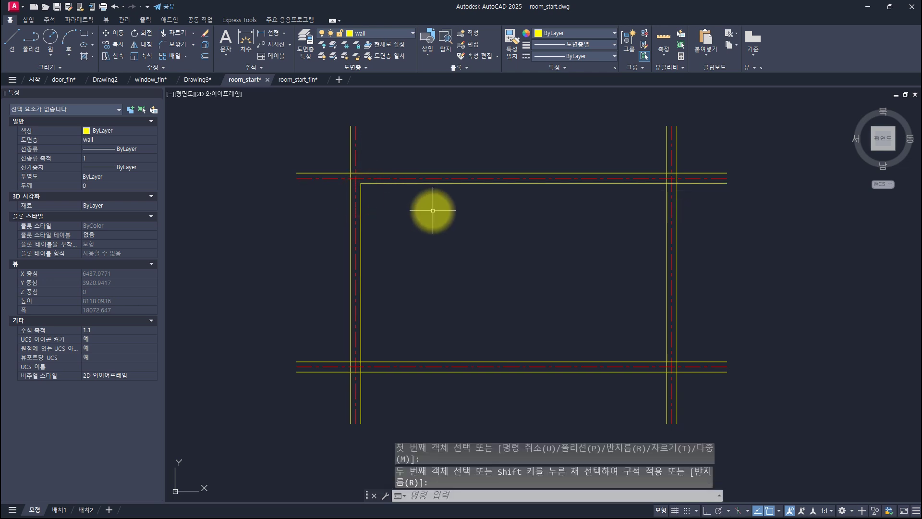
{"action": "key", "text": "ctrl+z"}
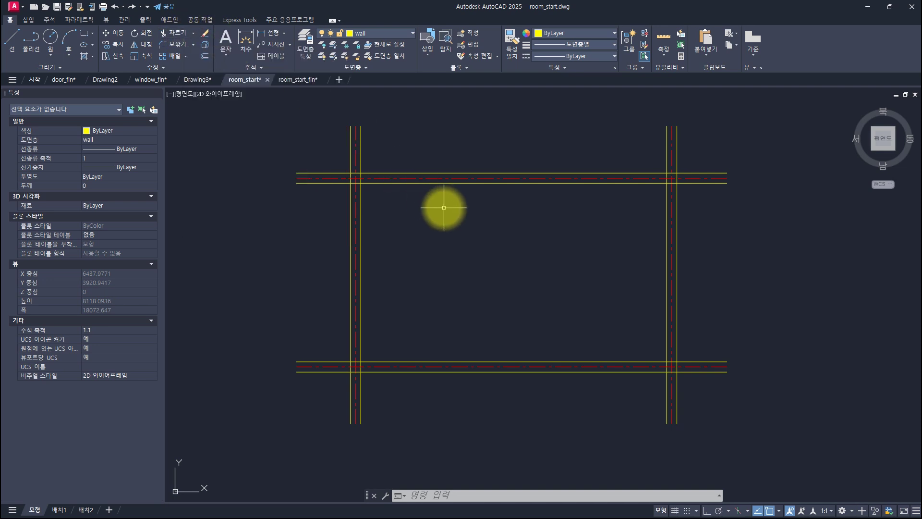
- Set the TRIM command's mode to Quick and exit the command
{"action": "type", "text": "tr"}
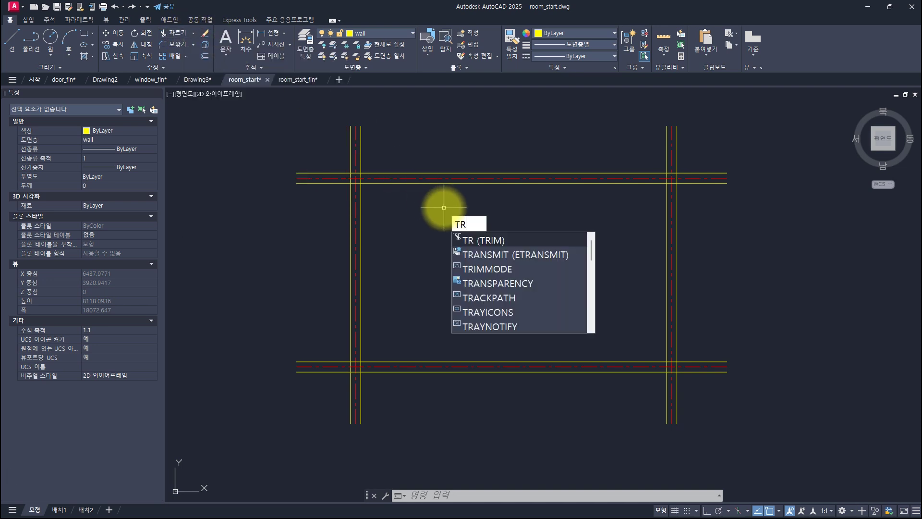
{"action": "key", "text": "space"}
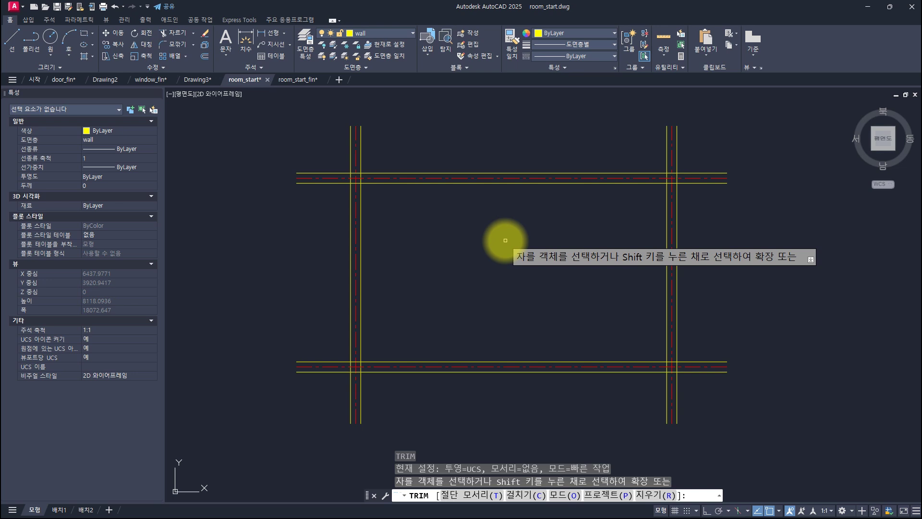
{"action": "left_click", "coordinate": [559, 495]}
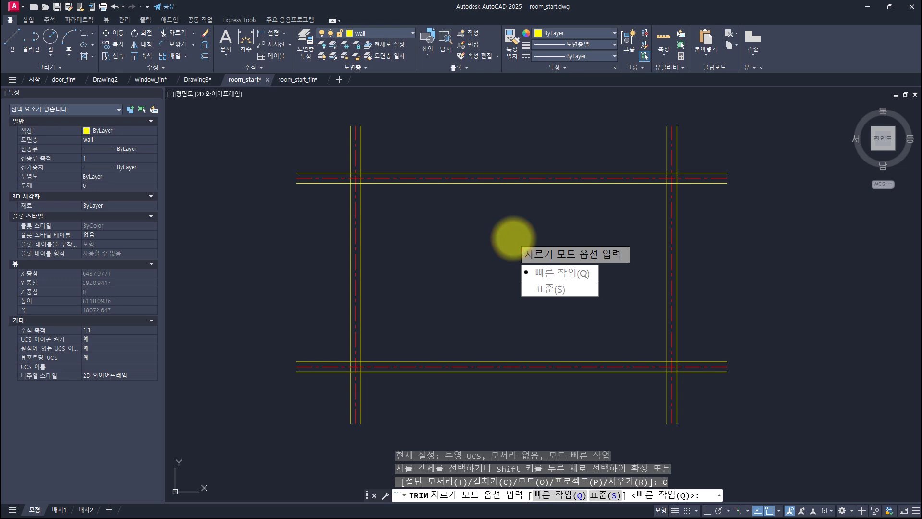
{"action": "left_click", "coordinate": [548, 274]}
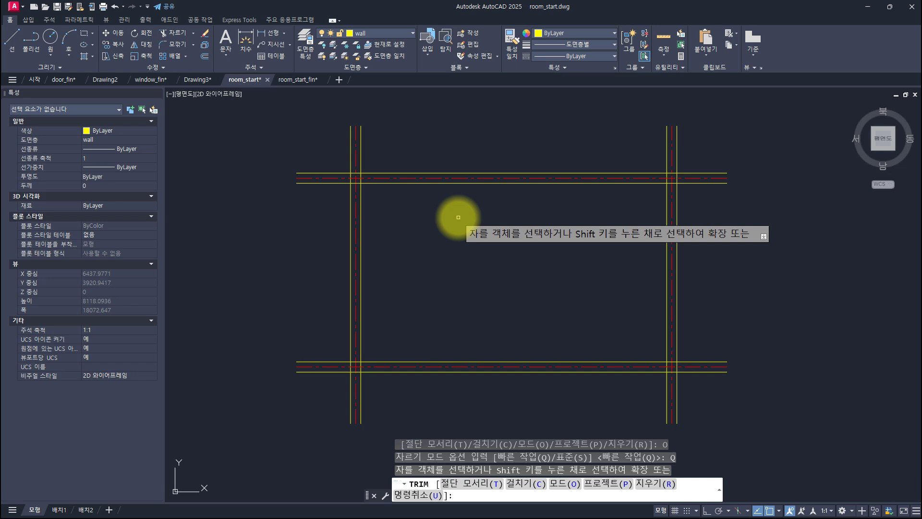
{"action": "key", "text": "Escape"}
{"action": "key", "text": "Escape"}
{"action": "key", "text": "Escape"}
{"action": "key", "text": "Escape"}
- Trim the overhanging ends of the two outer wall lines at the room's upper-left corner
{"action": "type", "text": "tr"}
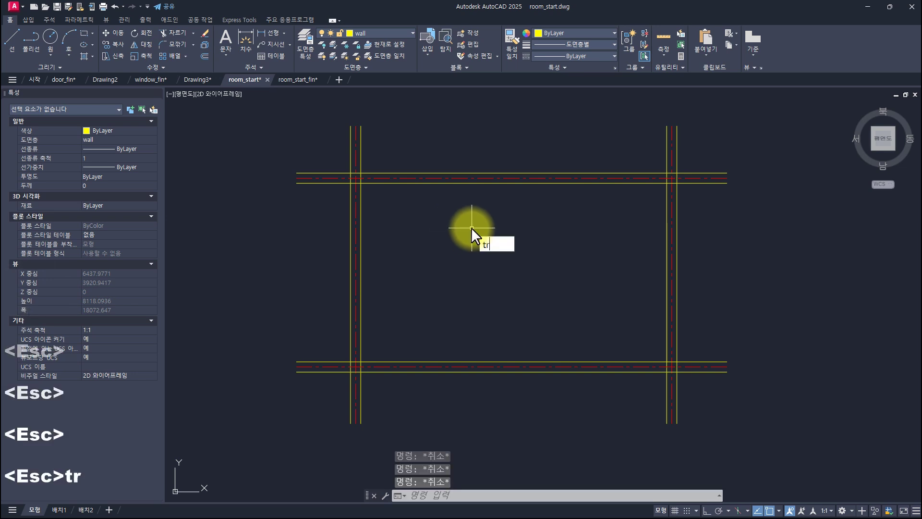
{"action": "key", "text": "space"}
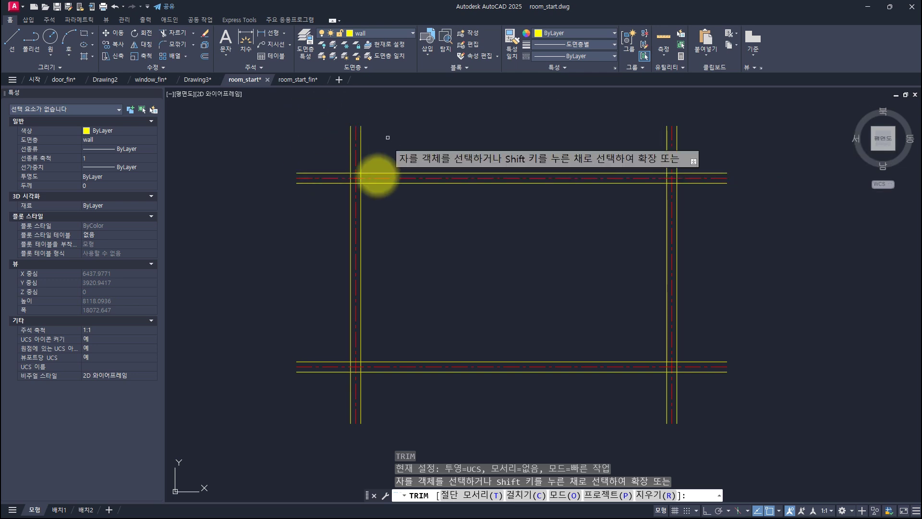
{"action": "scroll", "coordinate": [315, 134], "scroll_direction": "up", "scroll_amount": 4}
{"action": "scroll", "coordinate": [350, 181], "scroll_direction": "up", "scroll_amount": 3}
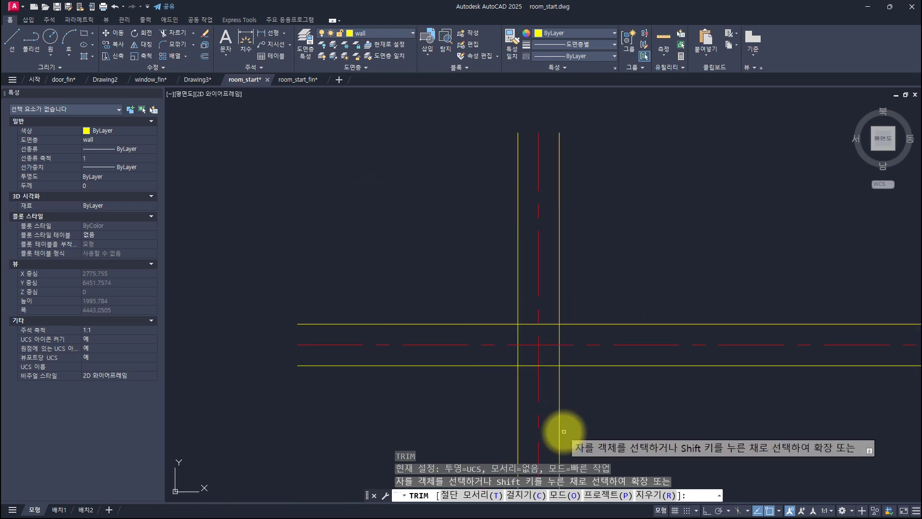
{"action": "left_click", "coordinate": [518, 206]}
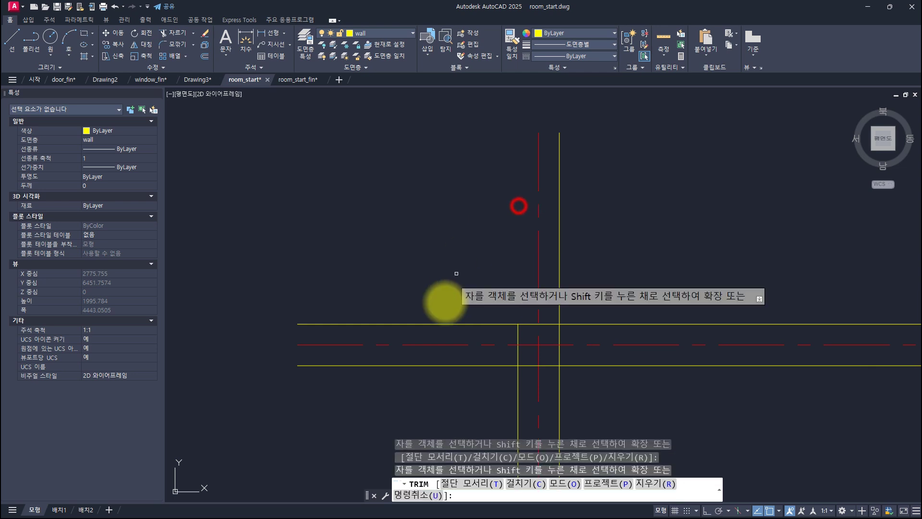
{"action": "left_click_drag", "start_coordinate": [443, 318], "coordinate": [433, 335]}
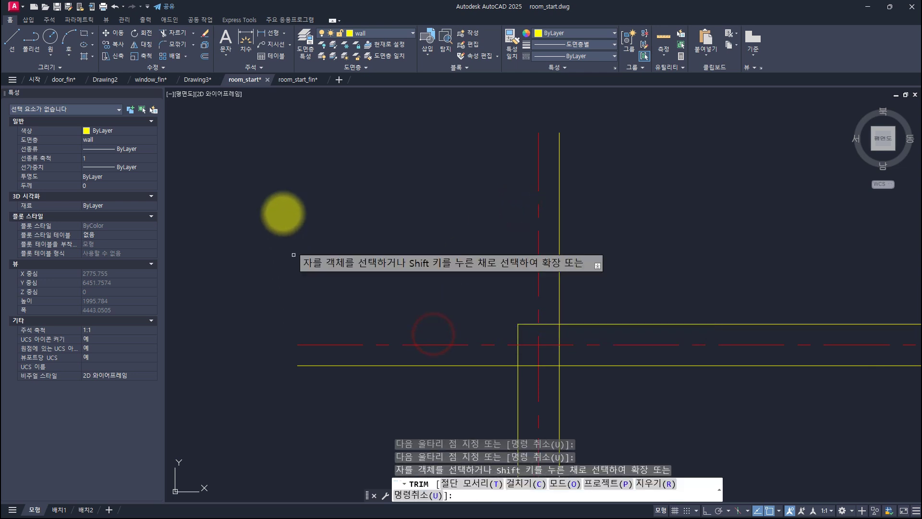
- Trim the overhanging ends of the two inner wall lines outside the room's upper-left corner
{"action": "left_click", "coordinate": [277, 164]}
{"action": "left_click", "coordinate": [227, 338]}
{"action": "left_click", "coordinate": [240, 341]}
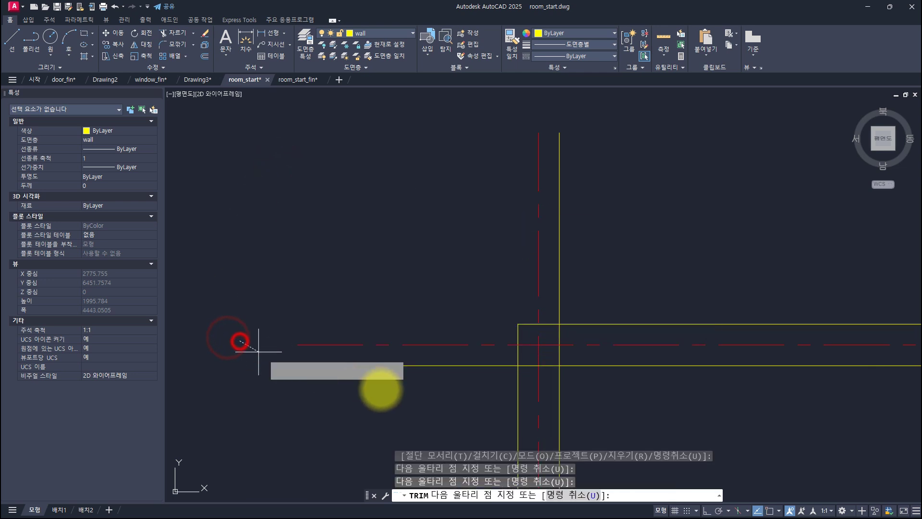
{"action": "left_click", "coordinate": [425, 394]}
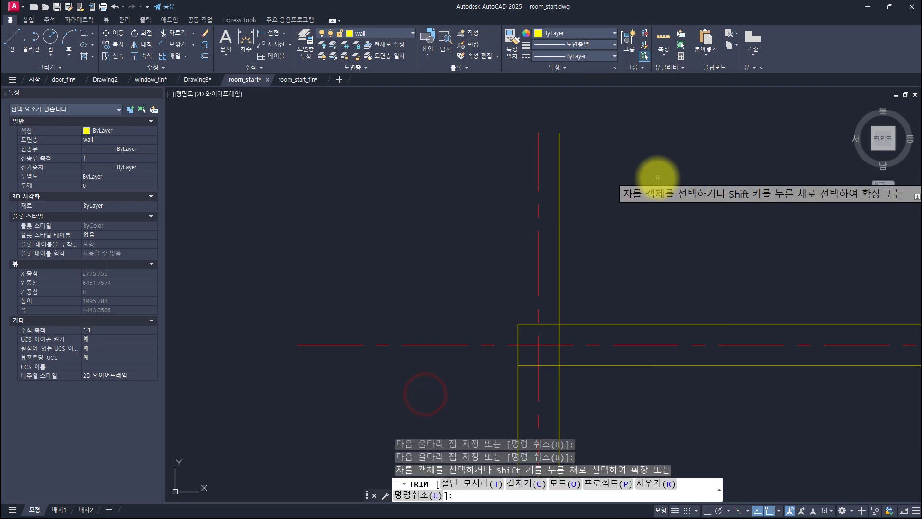
{"action": "left_click_drag", "start_coordinate": [682, 129], "coordinate": [576, 140]}
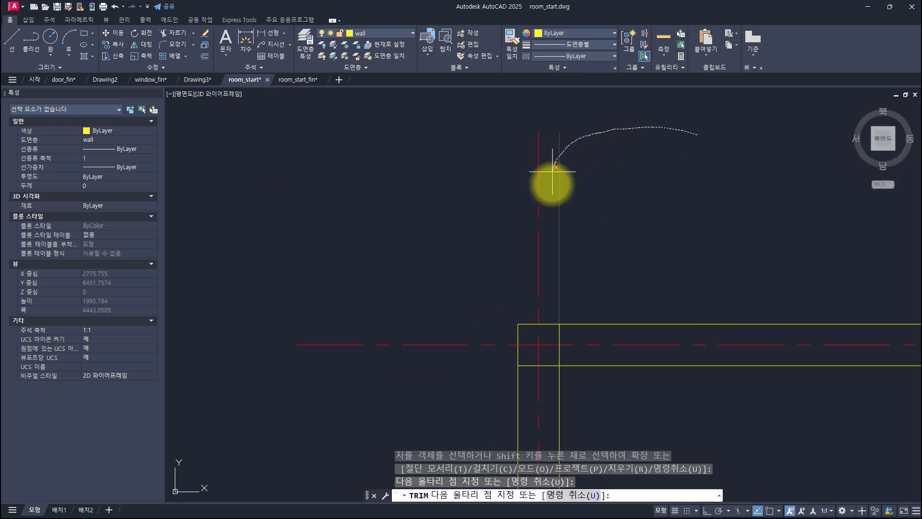
{"action": "left_click_drag", "start_coordinate": [724, 226], "coordinate": [726, 224]}
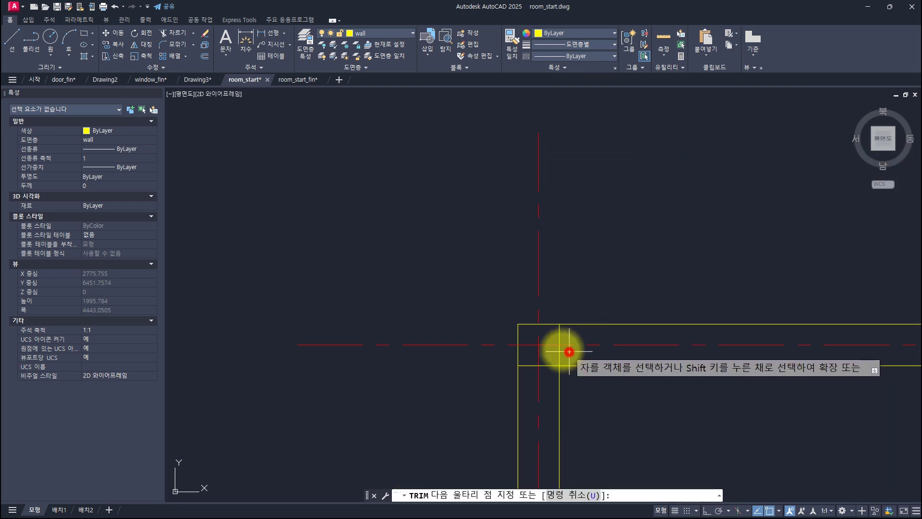
- Trim the inner wall line segments crossing inside the wall thickness at the upper-left corner
{"action": "left_click", "coordinate": [568, 351]}
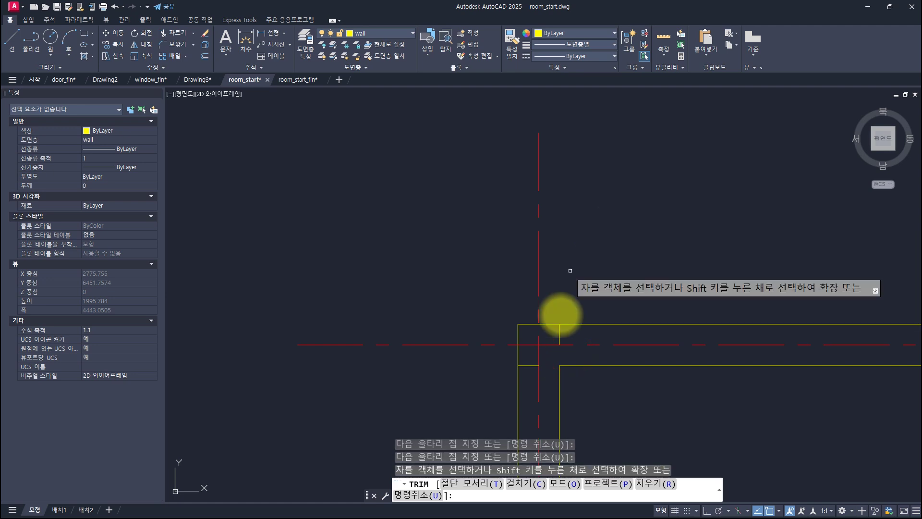
{"action": "left_click", "coordinate": [560, 331]}
{"action": "left_click", "coordinate": [525, 365]}
{"action": "left_click", "coordinate": [552, 326]}
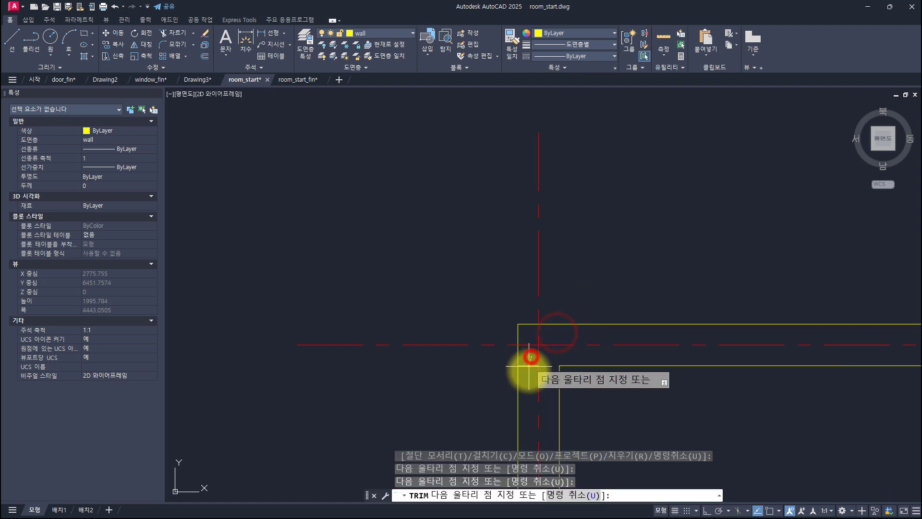
{"action": "left_click", "coordinate": [528, 373]}
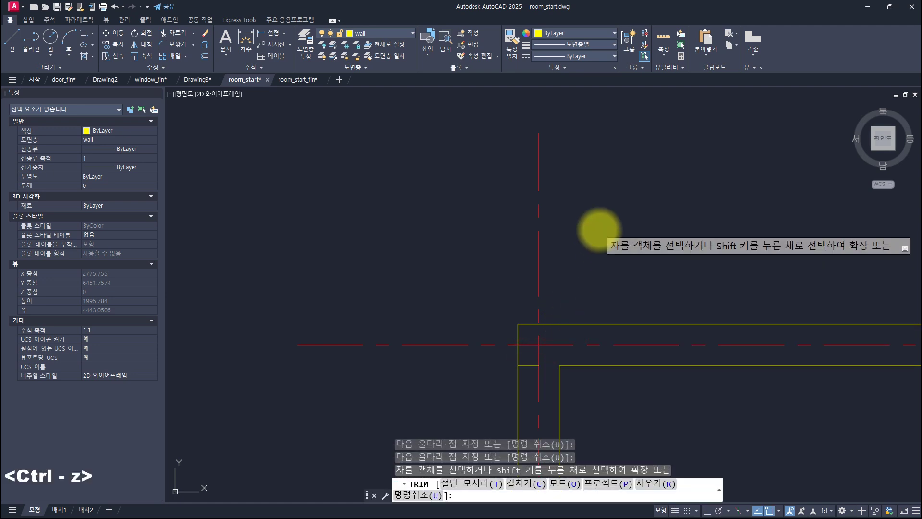
- Undo all the trims made at the room's upper-left corner
{"action": "key", "text": "ctrl+z"}
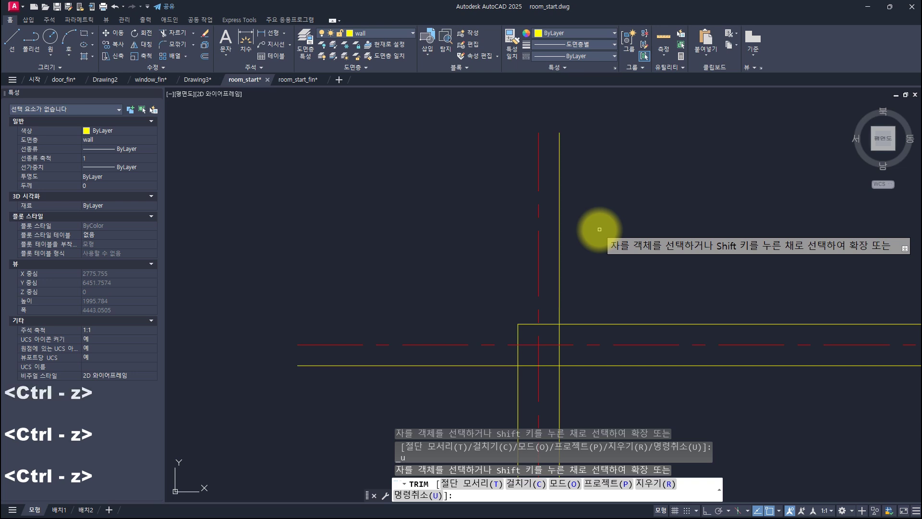
{"action": "scroll", "coordinate": [599, 229], "scroll_direction": "down", "scroll_amount": 5}
{"action": "key", "text": "ctrl+z"}
- Choose the four wall lines crossing at the upper-left corner as the cutting edges for TRIM
{"action": "scroll", "coordinate": [469, 273], "scroll_direction": "up", "scroll_amount": 2}
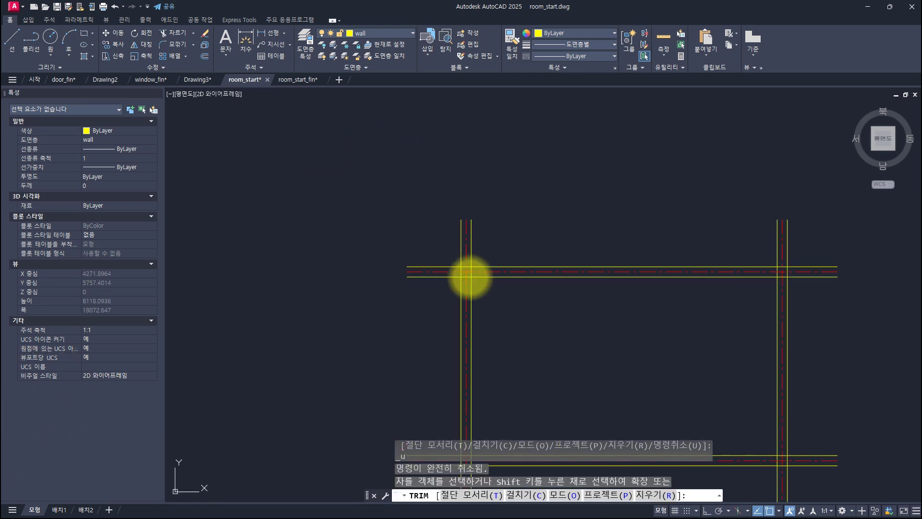
{"action": "scroll", "coordinate": [446, 245], "scroll_direction": "up", "scroll_amount": 4}
{"action": "scroll", "coordinate": [406, 216], "scroll_direction": "up", "scroll_amount": 1}
{"action": "scroll", "coordinate": [447, 276], "scroll_direction": "up", "scroll_amount": 2}
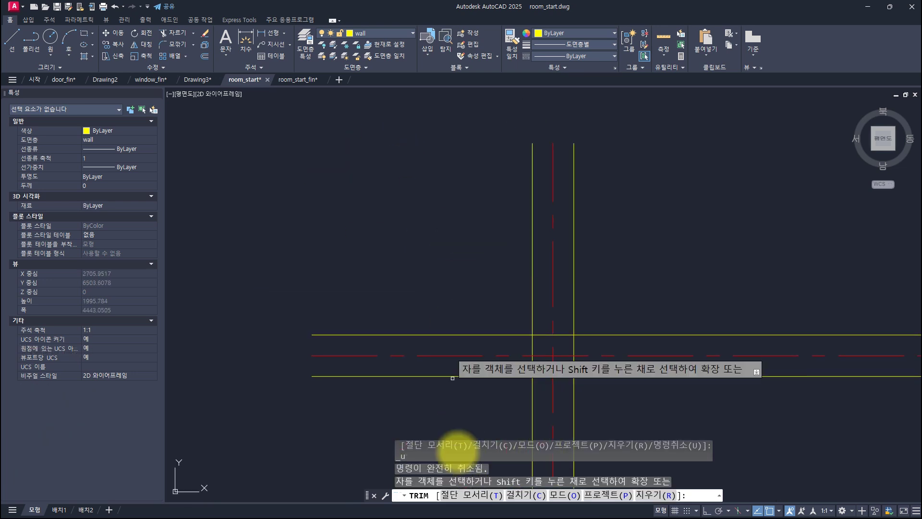
{"action": "left_click", "coordinate": [473, 493]}
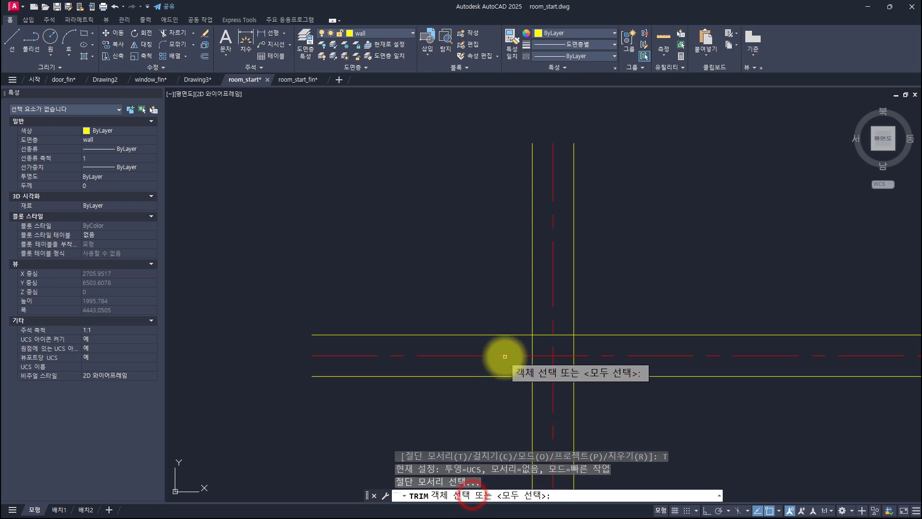
{"action": "left_click", "coordinate": [532, 346]}
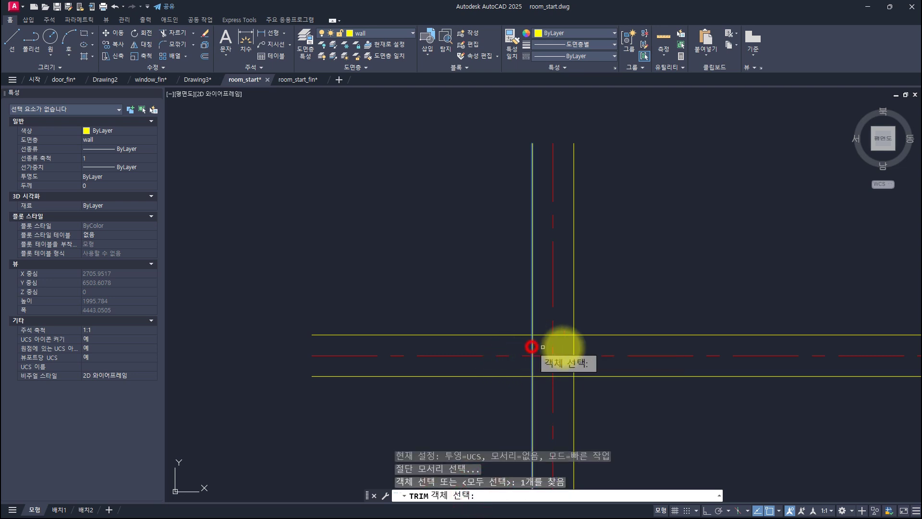
{"action": "left_click", "coordinate": [591, 334]}
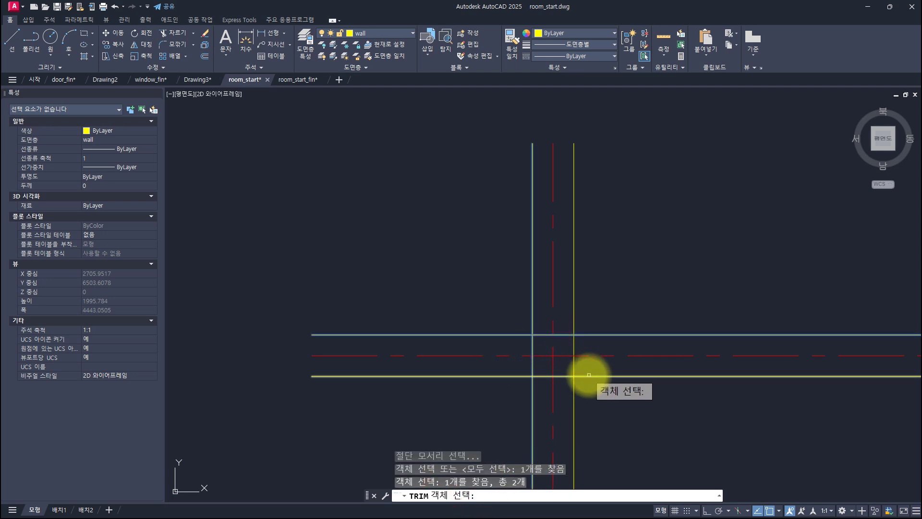
{"action": "left_click", "coordinate": [589, 374]}
{"action": "left_click", "coordinate": [573, 392]}
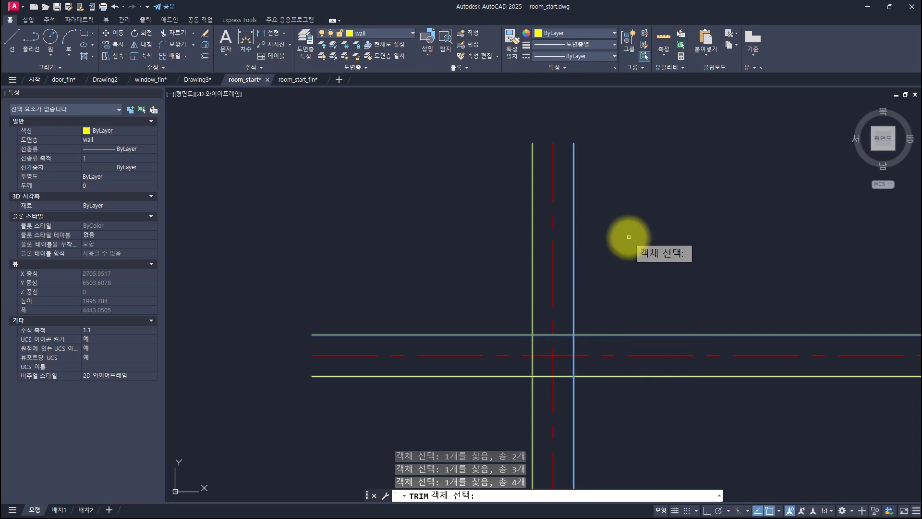
{"action": "key", "text": "space"}
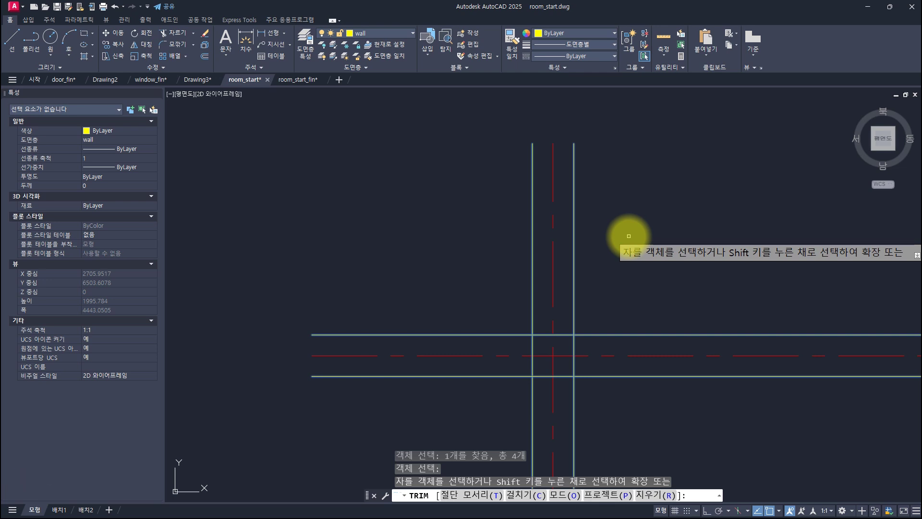
- Trim the outer wall lines' overhangs and the excess parts of both inner wall lines at the upper-left corner
{"action": "left_click", "coordinate": [543, 196]}
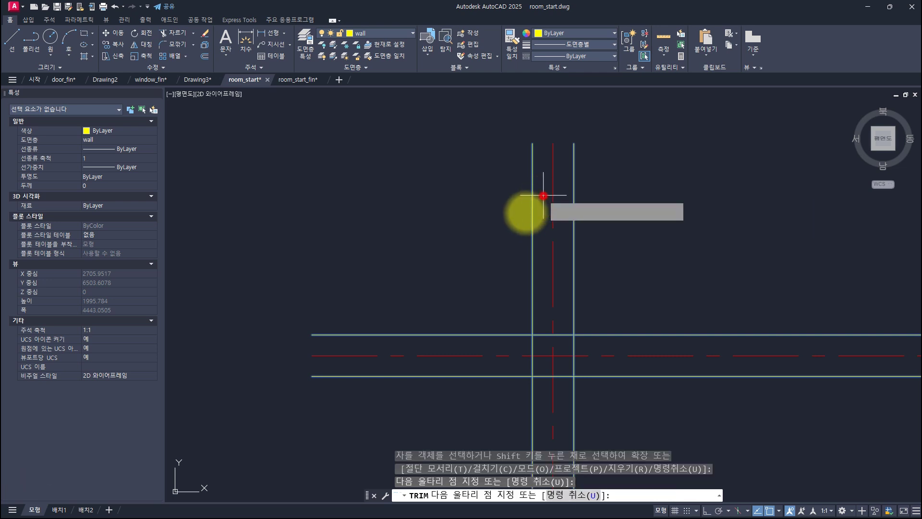
{"action": "left_click", "coordinate": [470, 333]}
{"action": "key", "text": "Return"}
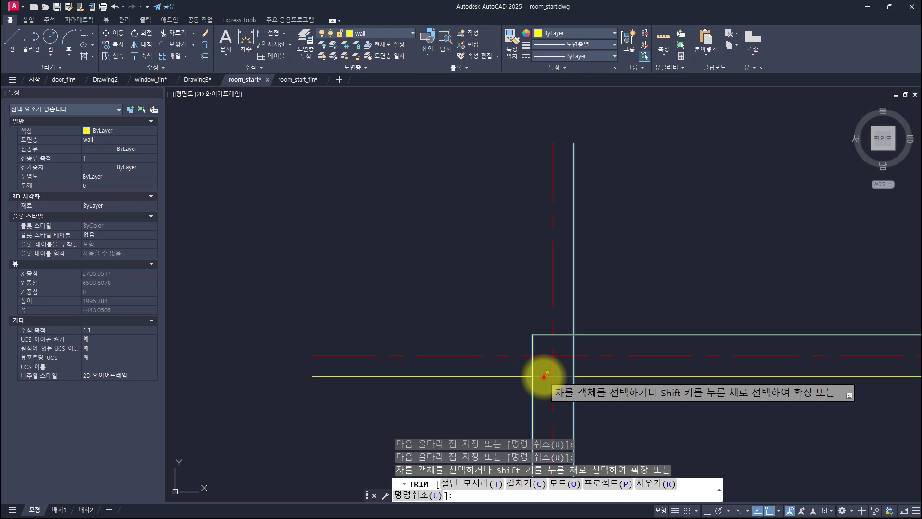
{"action": "left_click", "coordinate": [543, 377]}
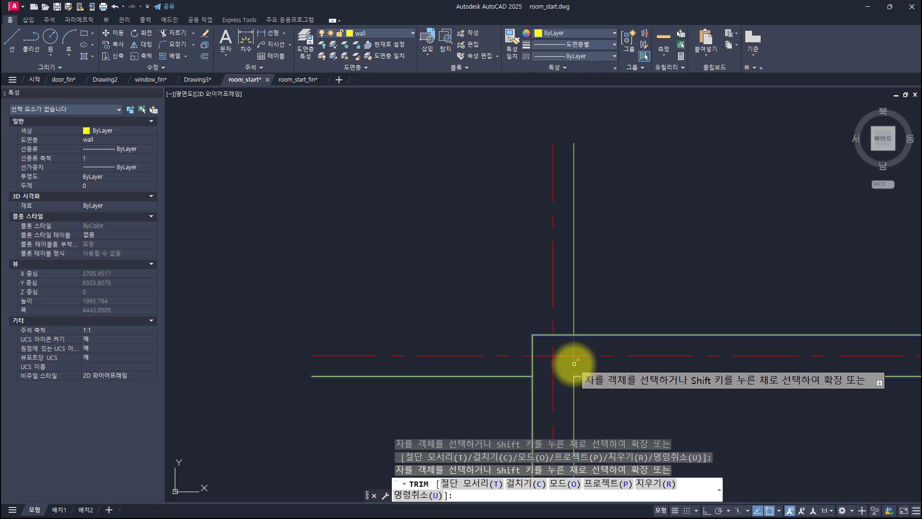
{"action": "left_click", "coordinate": [573, 313]}
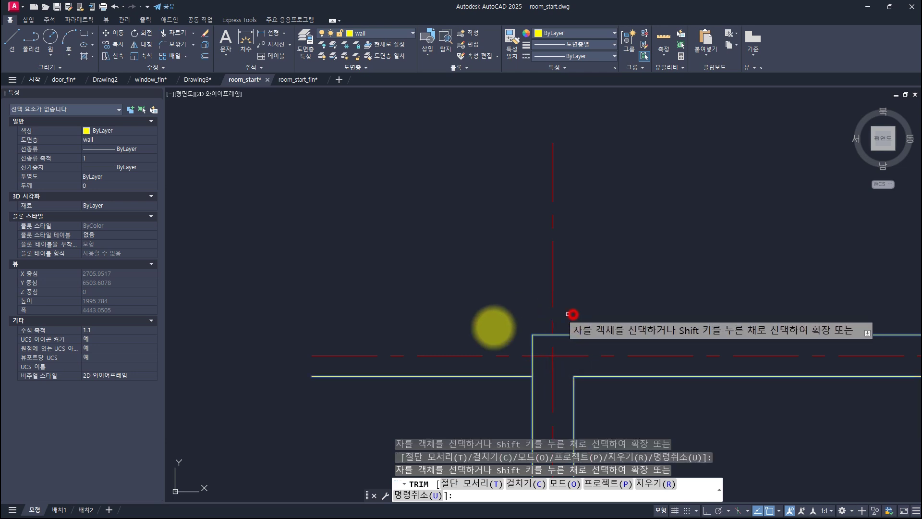
{"action": "left_click", "coordinate": [471, 376]}
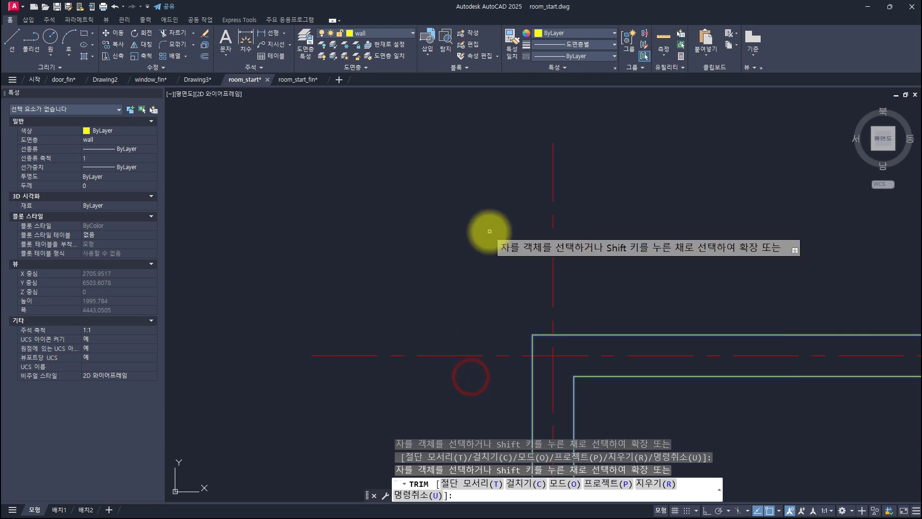
- Exit TRIM and undo the trims made with the four cutting edges at the corner
{"action": "key", "text": "space"}
{"action": "key", "text": "Escape"}
{"action": "key", "text": "Escape"}
{"action": "key", "text": "Escape"}
{"action": "scroll", "coordinate": [395, 189], "scroll_direction": "down", "scroll_amount": 5}
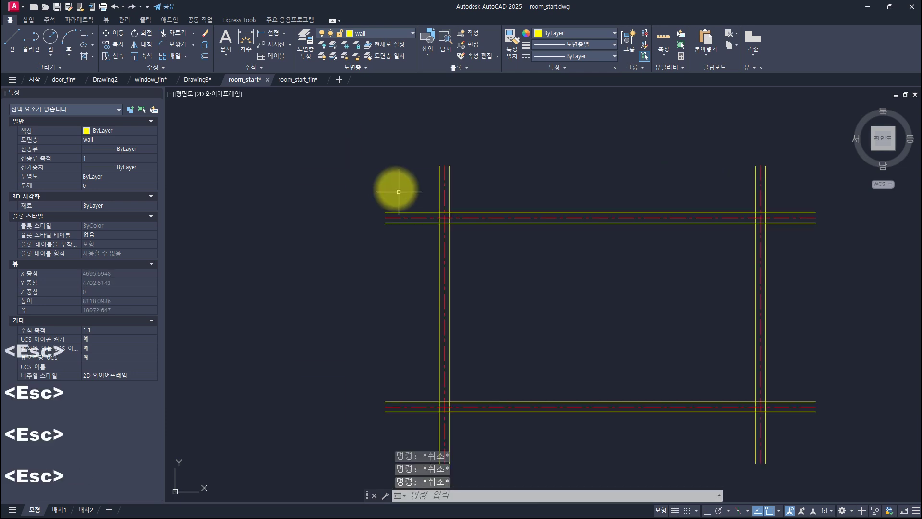
- Trim the two inner wall lines at the upper-left corner against each other, choosing them as cutting edges
{"action": "scroll", "coordinate": [474, 200], "scroll_direction": "up", "scroll_amount": 5}
{"action": "middle_click_drag", "start_coordinate": [473, 200], "coordinate": [476, 262]}
{"action": "type", "text": "tr"}
{"action": "key", "text": "space"}
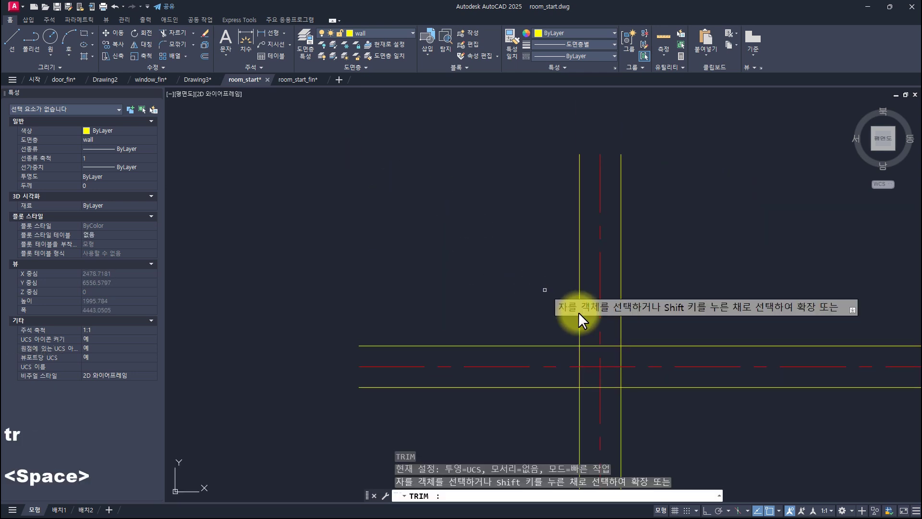
{"action": "type", "text": "t"}
{"action": "key", "text": "space"}
{"action": "left_click", "coordinate": [647, 376]}
{"action": "left_click", "coordinate": [602, 409]}
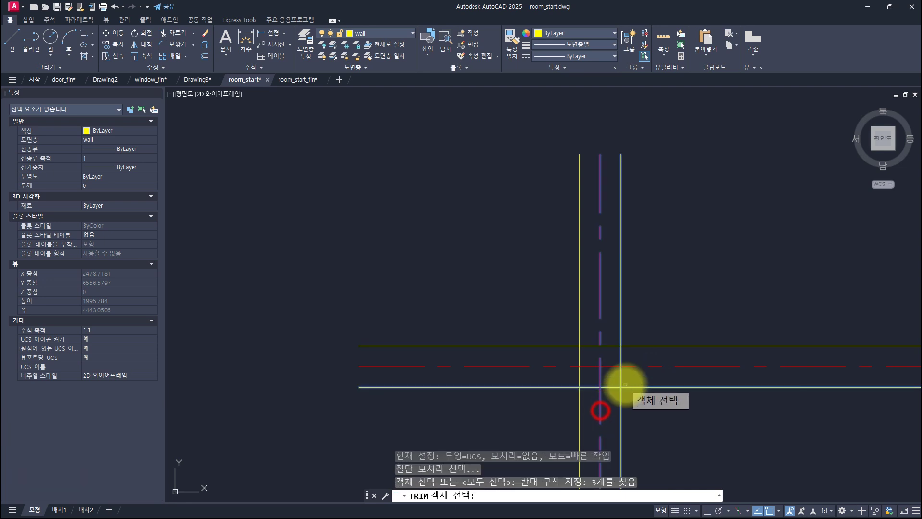
{"action": "key", "text": "space"}
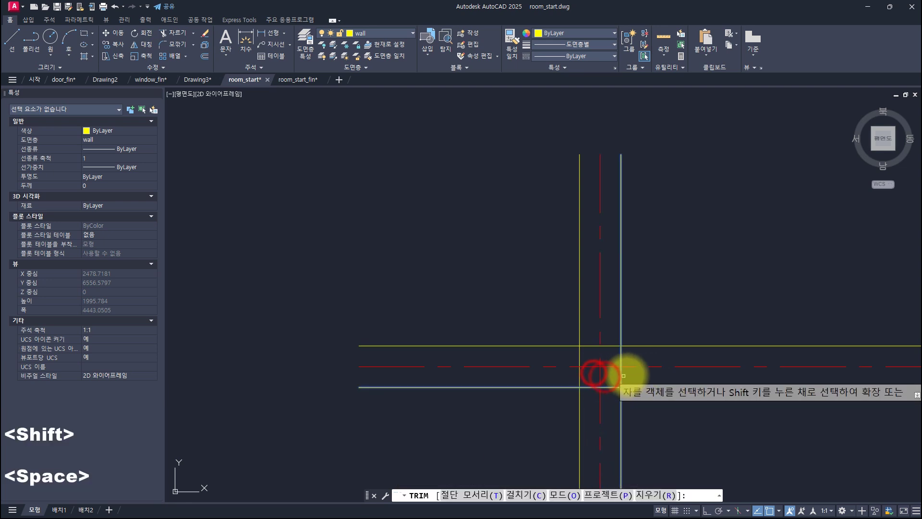
{"action": "mouse_move", "coordinate": [594, 377]}
{"action": "left_mouse_down"}
{"action": "mouse_move", "coordinate": [613, 395]}
{"action": "mouse_move", "coordinate": [652, 302]}
{"action": "left_mouse_up"}
{"action": "key", "text": "space"}
- Trim the overhanging ends of the two outer wall lines at the corner with a repeated TRIM
{"action": "key", "text": "space"}
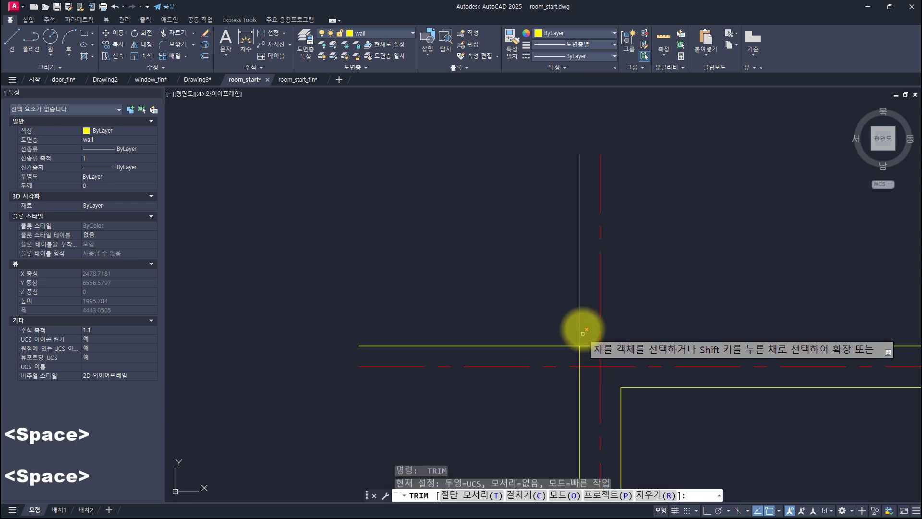
{"action": "left_click", "coordinate": [583, 326]}
{"action": "left_click", "coordinate": [533, 352]}
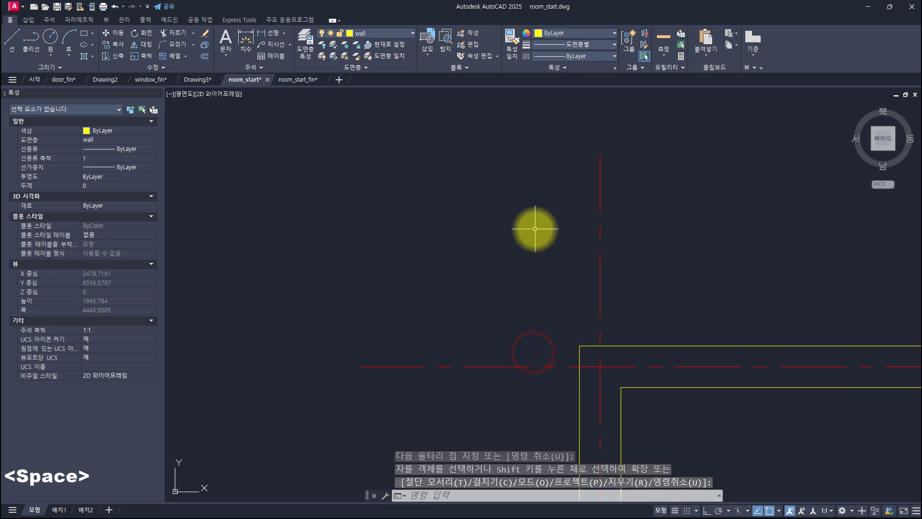
- Leave the command and undo both TRIM operations at the upper-left corner
{"action": "key", "text": "Escape"}
{"action": "key", "text": "Escape"}
{"action": "key", "text": "Escape"}
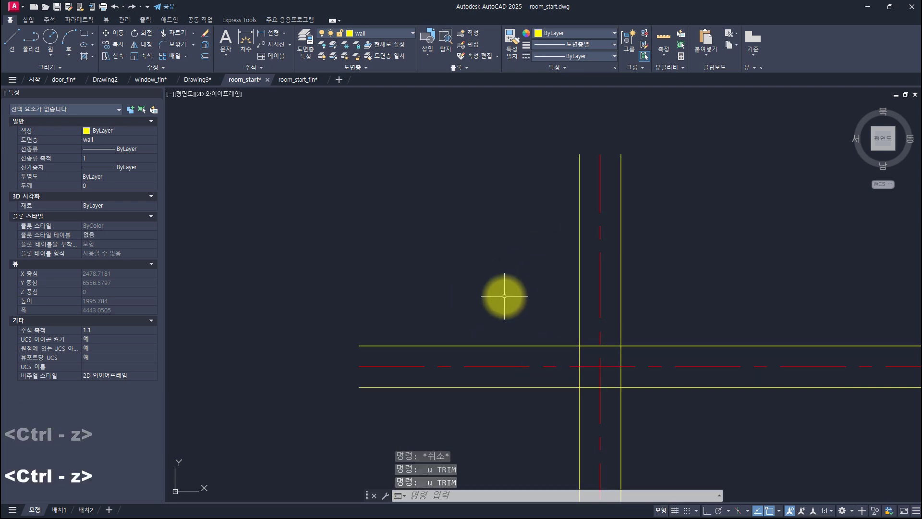
{"action": "key", "text": "ctrl+z"}
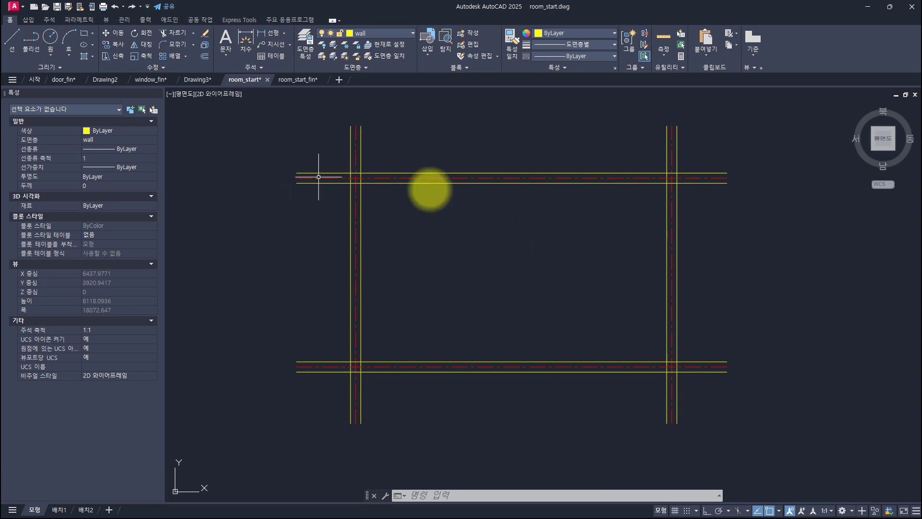
- Turn off the CENTER layer to hide the centre lines
{"action": "left_click", "coordinate": [394, 34]}
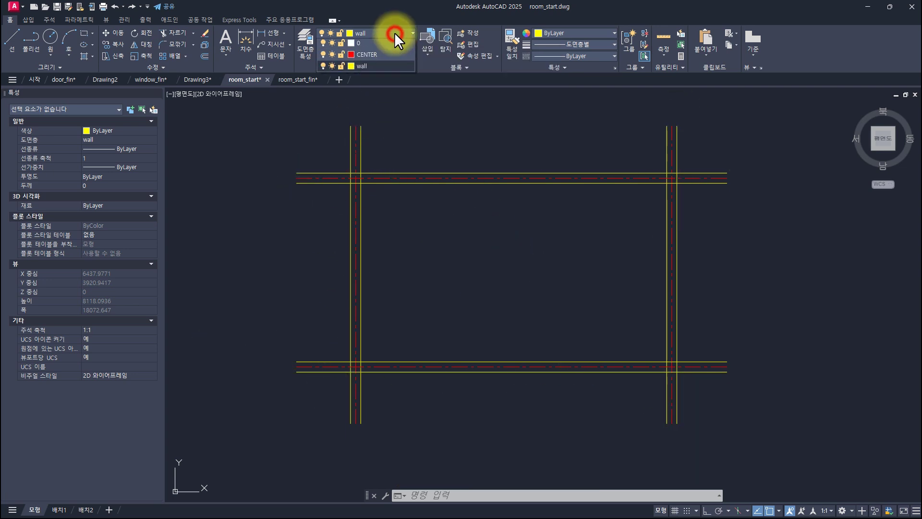
{"action": "left_click", "coordinate": [322, 56]}
{"action": "left_click", "coordinate": [421, 240]}
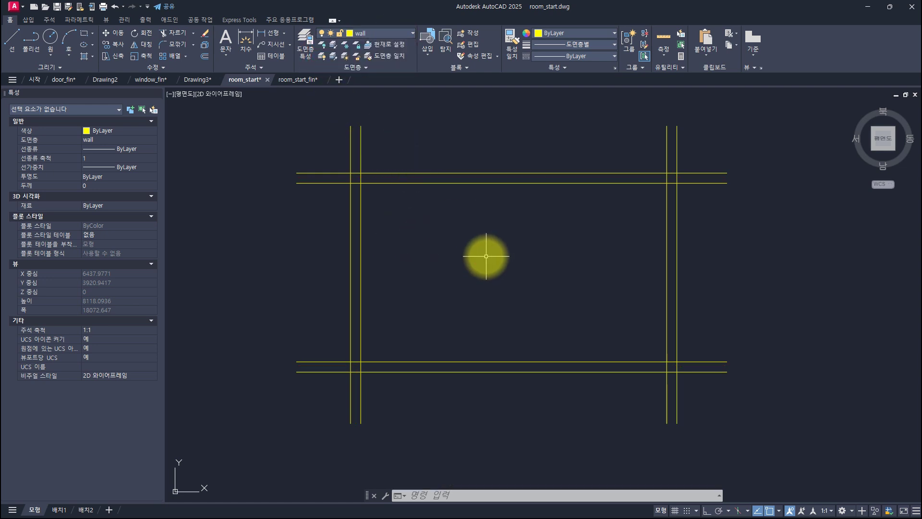
- Choose all eight wall lines of the room as the cutting edges for TRIM
{"action": "type", "text": "t"}
{"action": "key", "text": "space"}
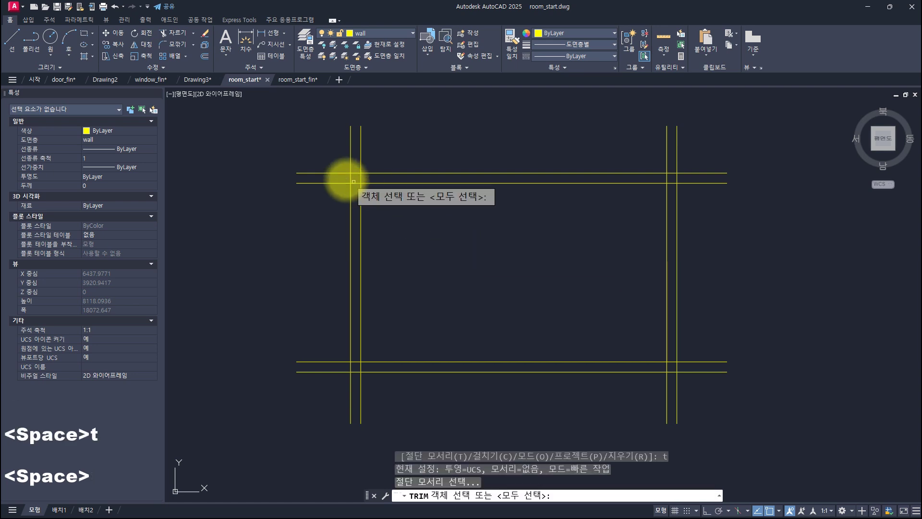
{"action": "left_click", "coordinate": [672, 147]}
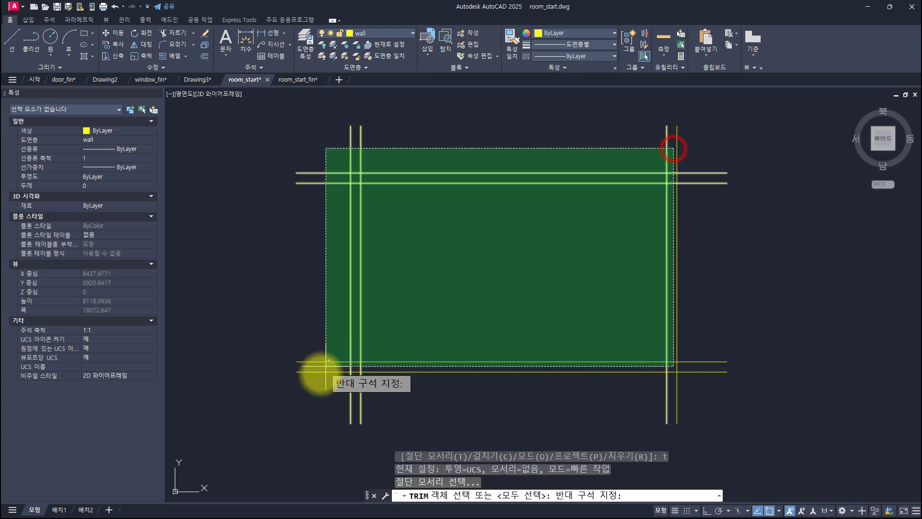
{"action": "left_click", "coordinate": [314, 383]}
{"action": "left_click", "coordinate": [721, 394]}
{"action": "left_click", "coordinate": [639, 128]}
{"action": "key", "text": "space"}
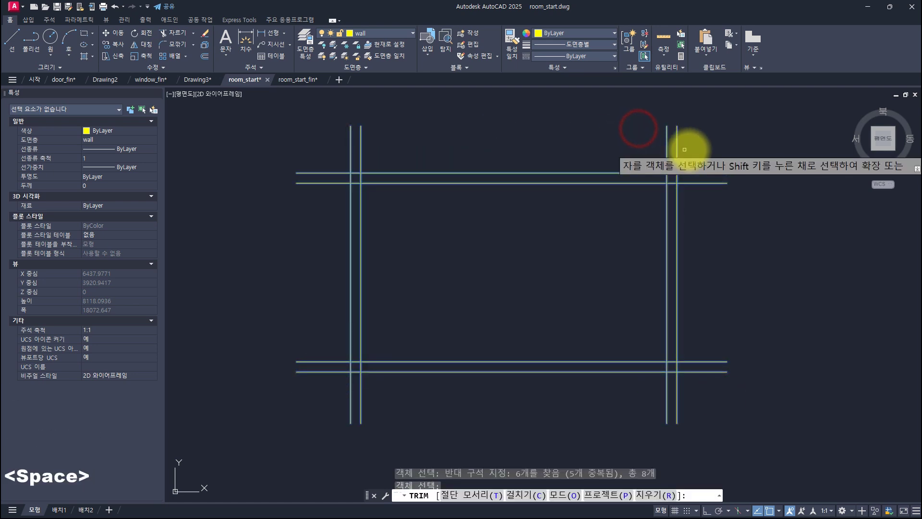
- Trim the overhanging wall line ends around the room and the inner line stubs at the two left corners
{"action": "mouse_move", "coordinate": [710, 147]}
{"action": "left_mouse_down"}
{"action": "mouse_move", "coordinate": [654, 126]}
{"action": "mouse_move", "coordinate": [337, 177]}
{"action": "mouse_move", "coordinate": [332, 288]}
{"action": "mouse_move", "coordinate": [353, 408]}
{"action": "mouse_move", "coordinate": [655, 401]}
{"action": "mouse_move", "coordinate": [711, 335]}
{"action": "mouse_move", "coordinate": [696, 126]}
{"action": "left_mouse_up"}
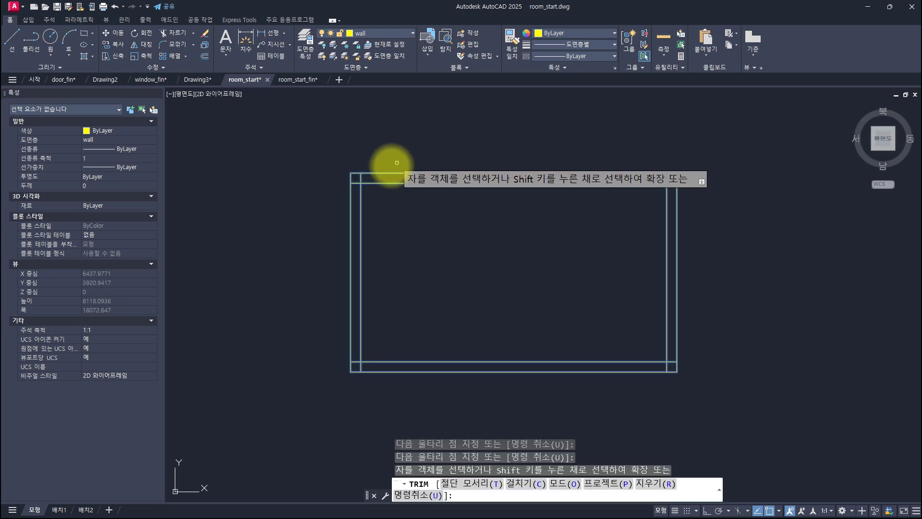
{"action": "left_click", "coordinate": [360, 178]}
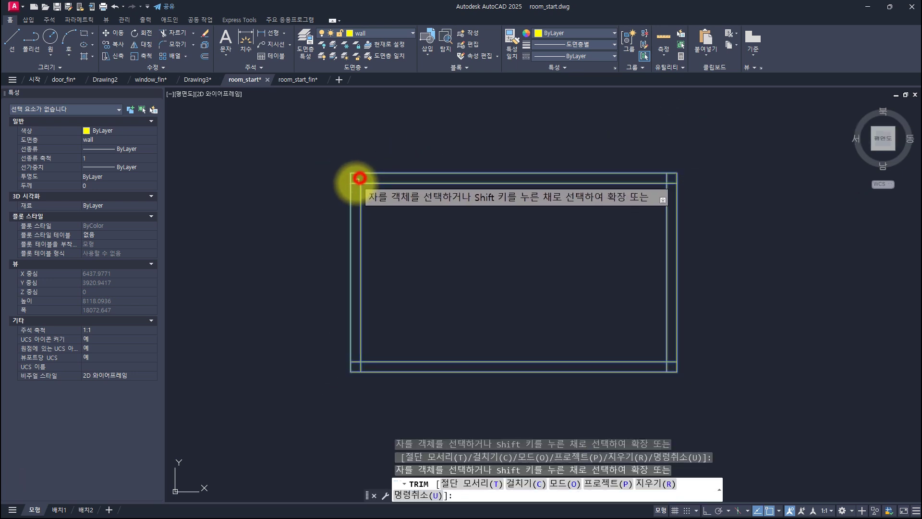
{"action": "left_click", "coordinate": [355, 362]}
{"action": "key", "text": "space"}
{"action": "key", "text": "space"}
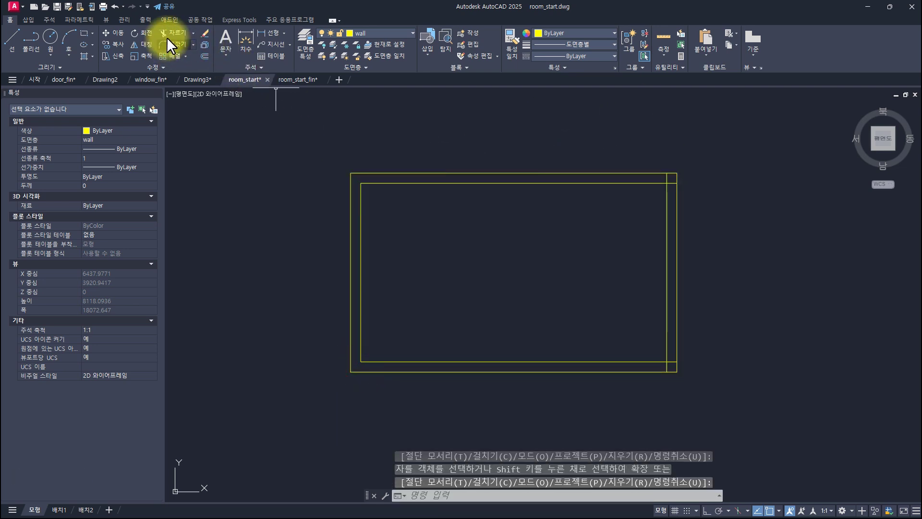
- Fillet the inner wall lines into sharp corners at the room's upper-right and lower-right corners
{"action": "type", "text": "f"}
{"action": "key", "text": "space"}
{"action": "left_click", "coordinate": [660, 183]}
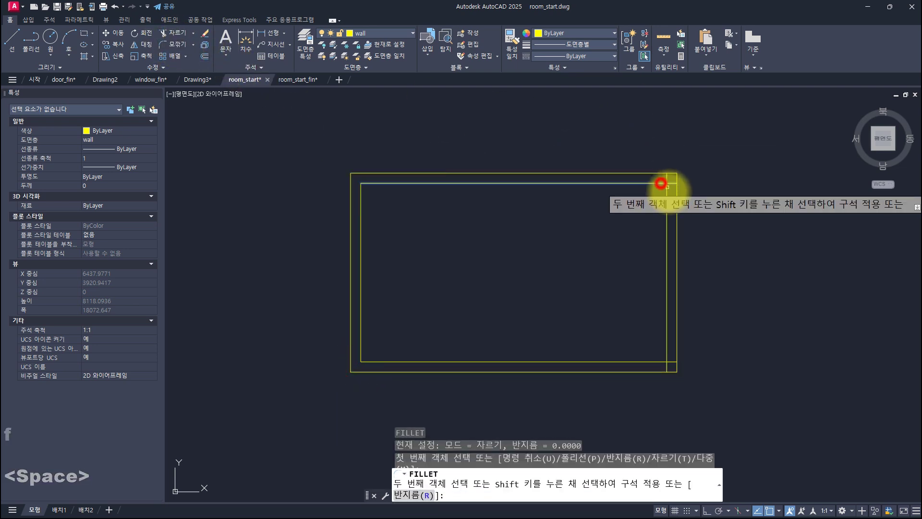
{"action": "left_click", "coordinate": [667, 197]}
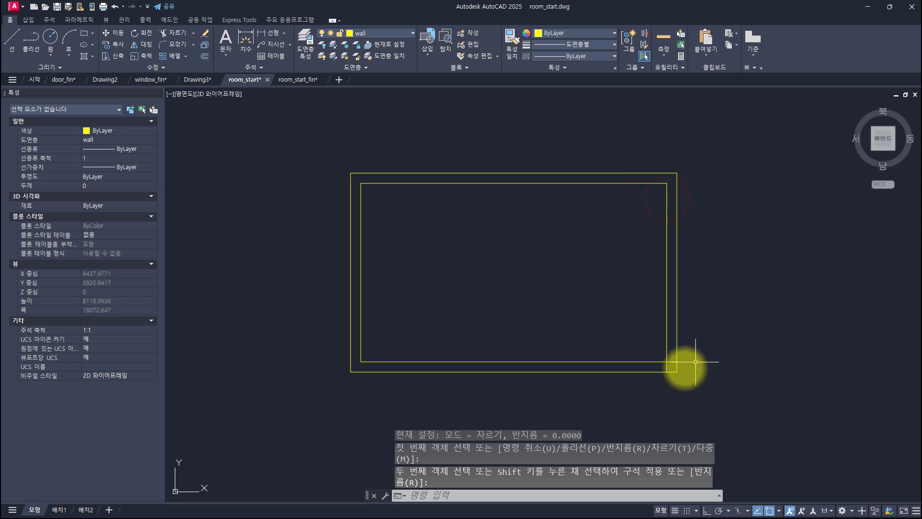
{"action": "key", "text": "space"}
{"action": "left_click", "coordinate": [665, 361]}
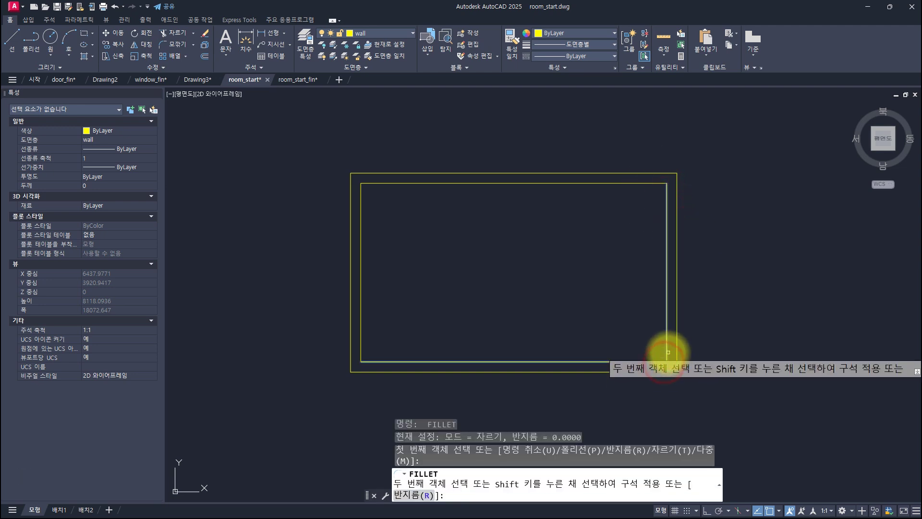
{"action": "left_click", "coordinate": [668, 352]}
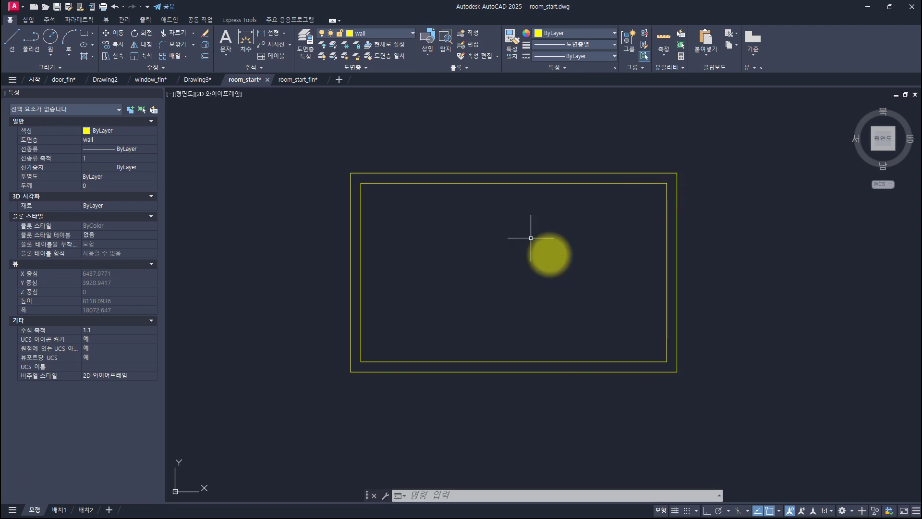
- Turn the CENTER layer back on to show the centre lines
{"action": "key", "text": "Escape"}
{"action": "key", "text": "Escape"}
{"action": "key", "text": "Escape"}
{"action": "left_click", "coordinate": [373, 32]}
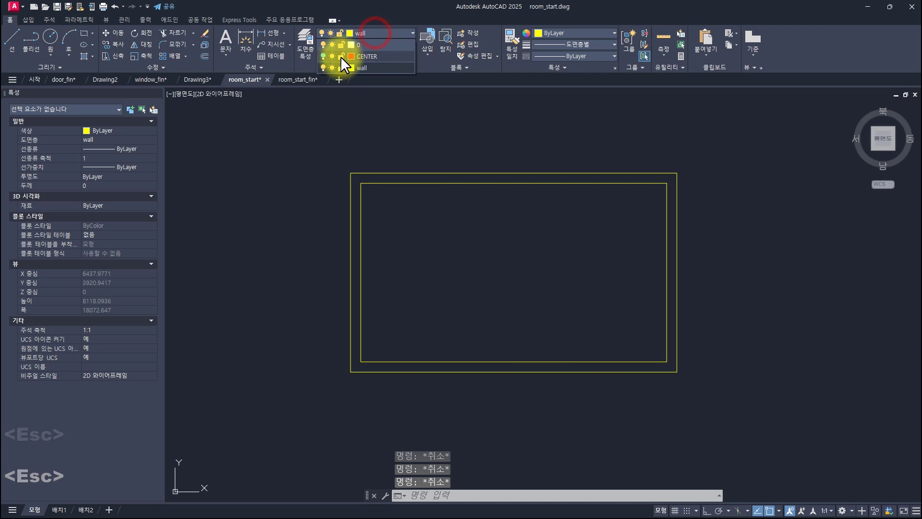
{"action": "left_click", "coordinate": [322, 56]}
{"action": "key", "text": "Escape"}
{"action": "key", "text": "Escape"}
{"action": "key", "text": "Escape"}
{"action": "key", "text": "Escape"}
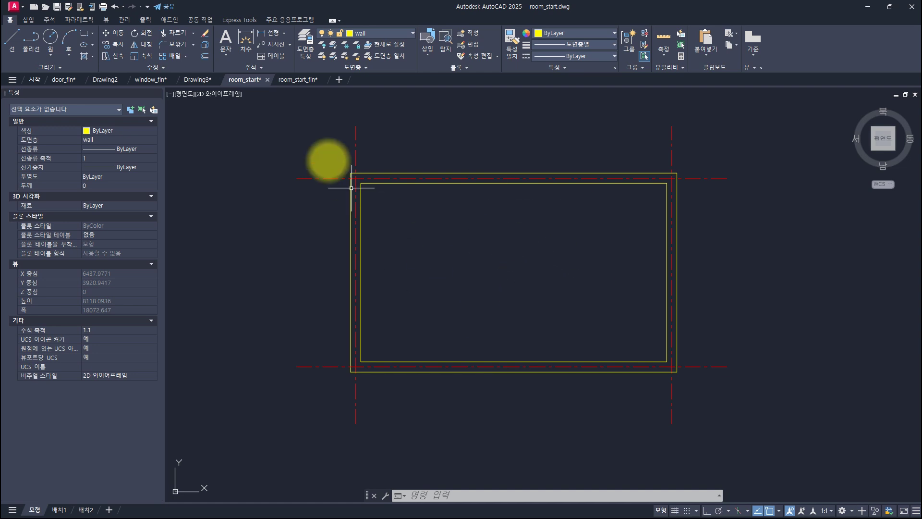
- Erase all eight wall lines of the room, keeping the centre lines
{"action": "left_click", "coordinate": [311, 144]}
{"action": "left_click", "coordinate": [705, 401]}
{"action": "type", "text": "e"}
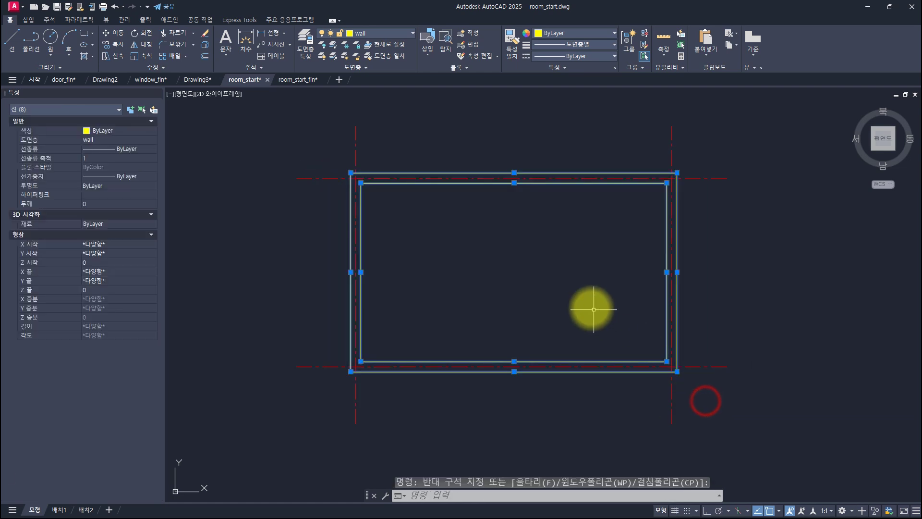
{"action": "key", "text": "space"}
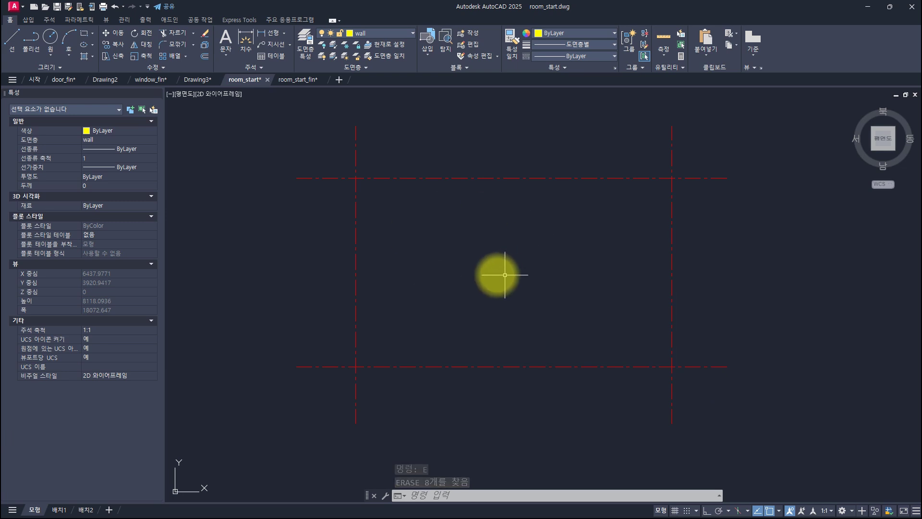
- Draw a rectangle between the upper-left and lower-right intersections of the centre lines
{"action": "left_click", "coordinate": [84, 33]}
{"action": "left_click", "coordinate": [353, 176]}
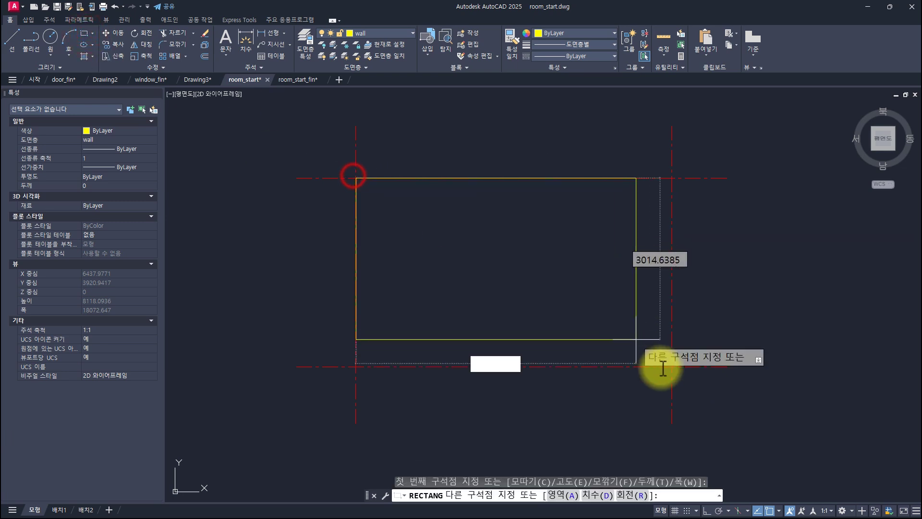
{"action": "left_click", "coordinate": [671, 366]}
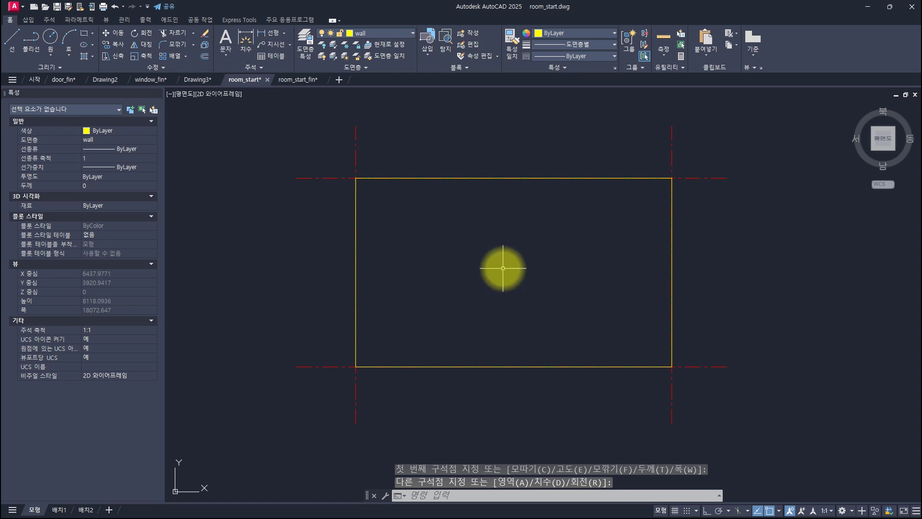
- Offset the rectangle on the centre lines by 100, once outward and once inward
{"action": "type", "text": "o"}
{"action": "key", "text": "space"}
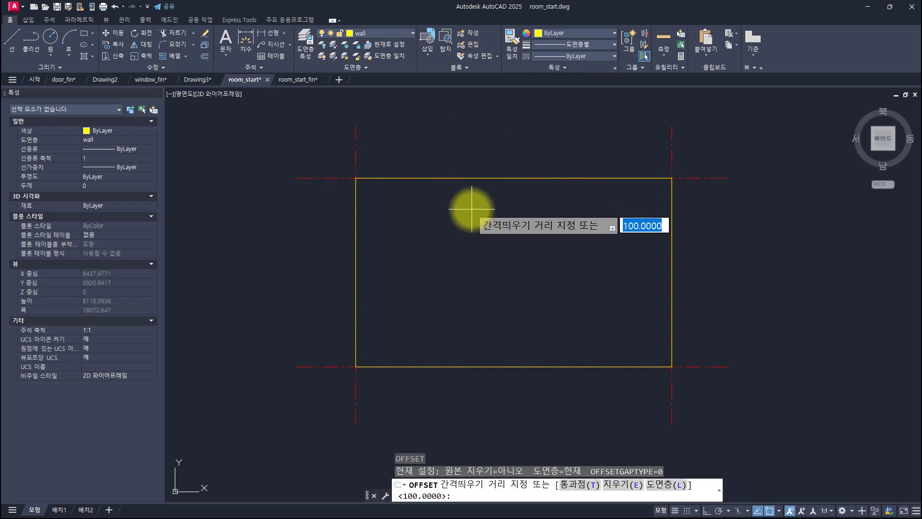
{"action": "key", "text": "space"}
{"action": "left_click", "coordinate": [473, 178]}
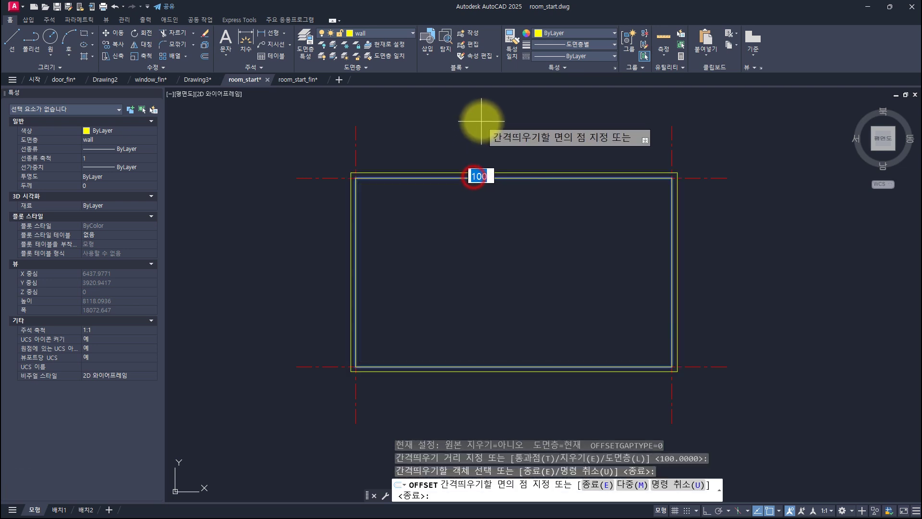
{"action": "left_click", "coordinate": [483, 118]}
{"action": "left_click", "coordinate": [479, 177]}
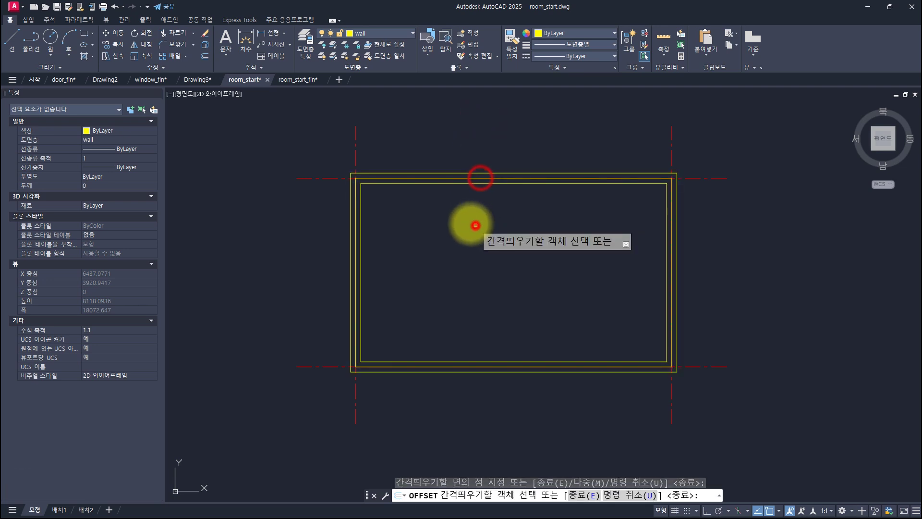
{"action": "left_click", "coordinate": [475, 226]}
{"action": "key", "text": "Escape"}
- Erase the middle rectangle lying on the centre lines
{"action": "left_click", "coordinate": [478, 178]}
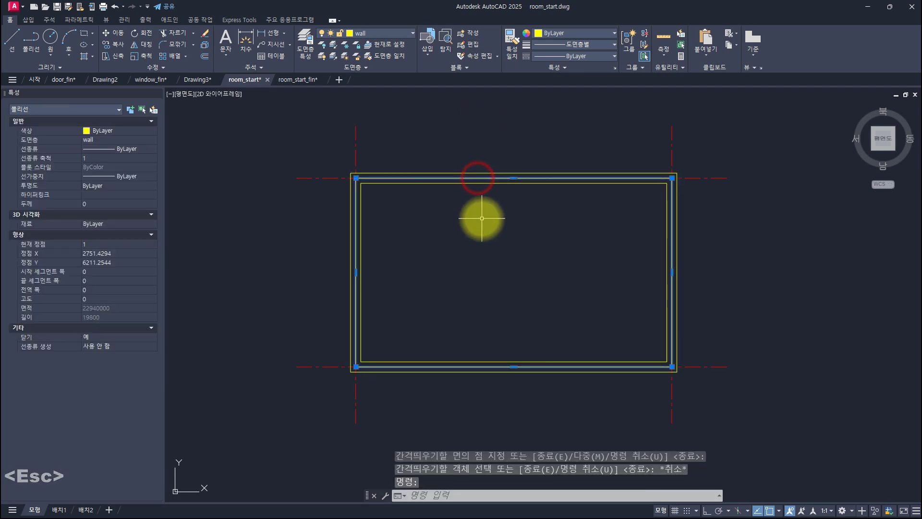
{"action": "type", "text": "e"}
{"action": "key", "text": "space"}
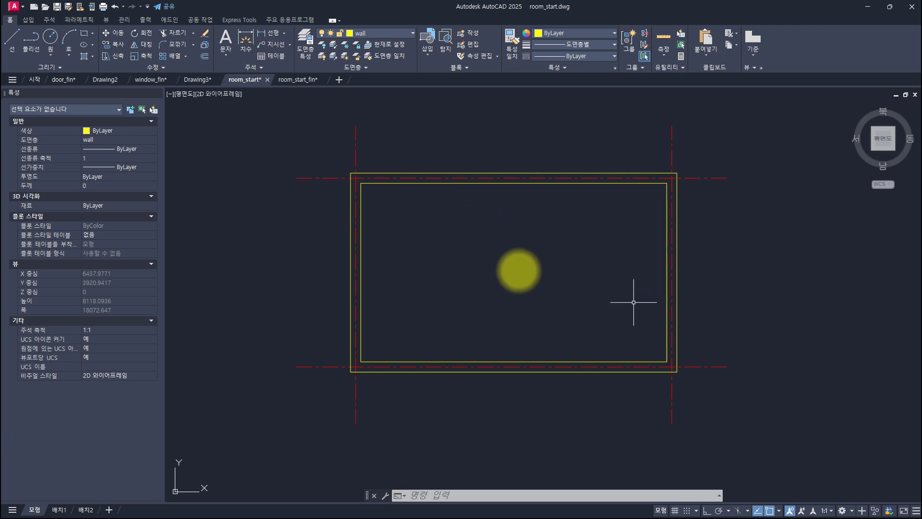
- Erase the inner and outer wall rectangles so only the centre lines are left
{"action": "left_click", "coordinate": [334, 164]}
{"action": "left_click", "coordinate": [688, 386]}
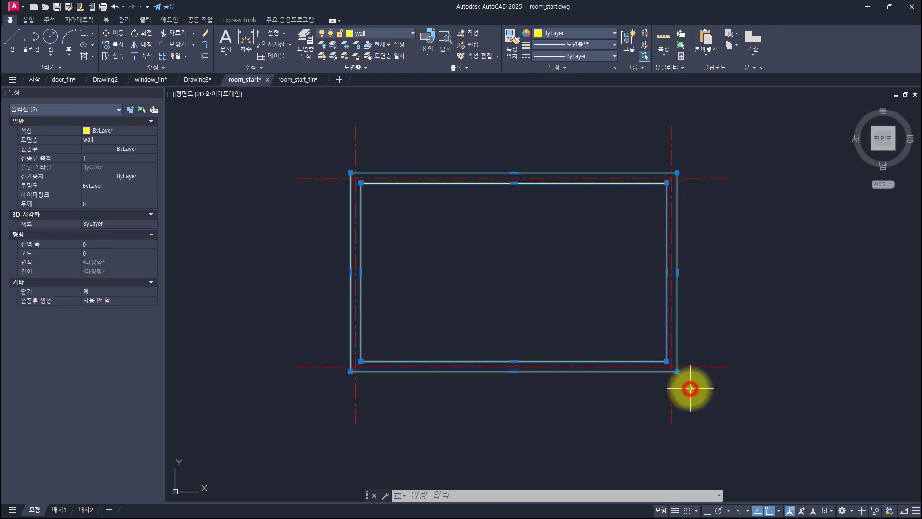
{"action": "type", "text": "e"}
{"action": "key", "text": "space"}
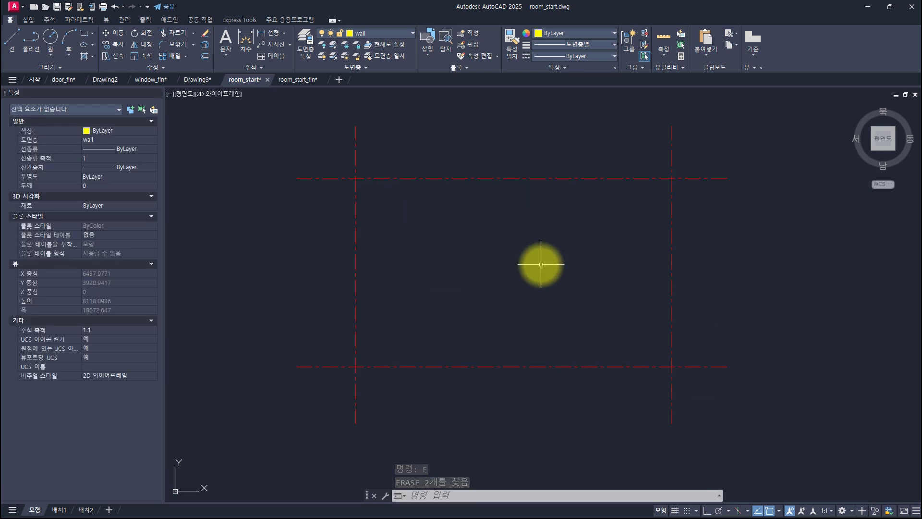
- Draw a closed polyline through the four centre line intersections, starting at the upper-left one
{"action": "left_click", "coordinate": [32, 48]}
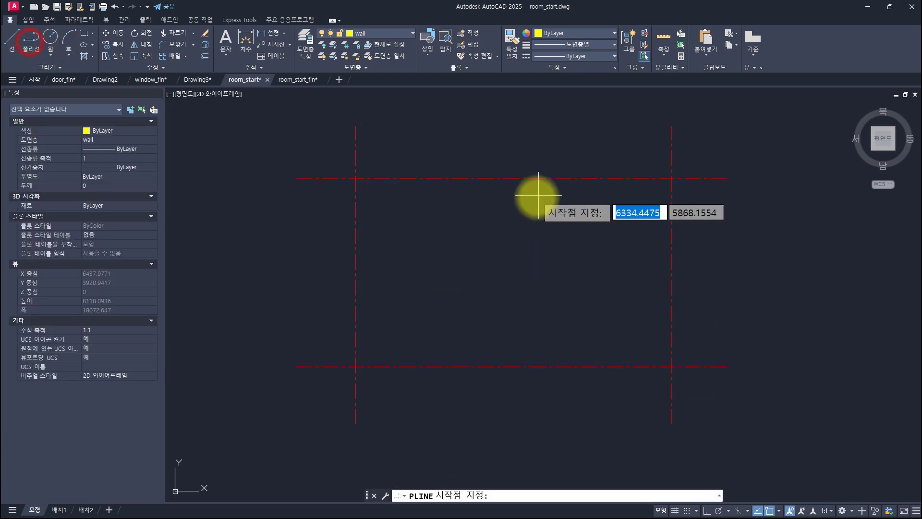
{"action": "left_click", "coordinate": [355, 178]}
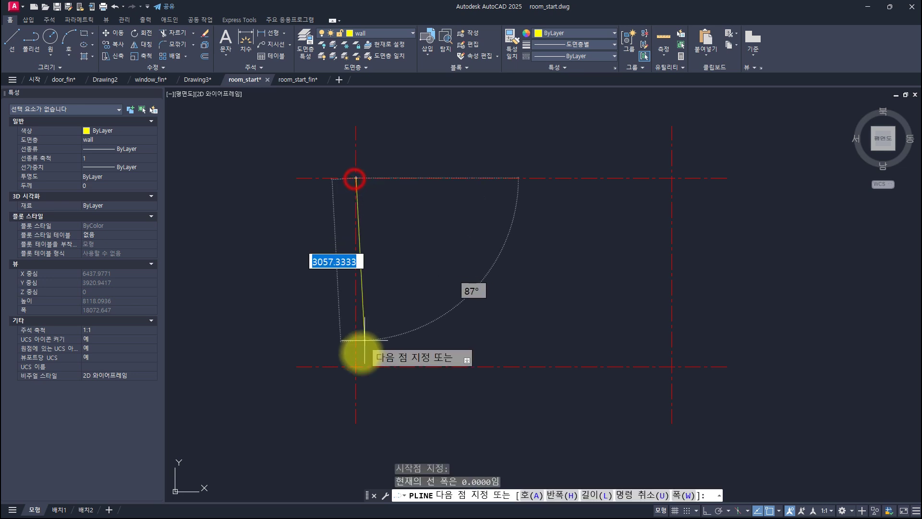
{"action": "left_click", "coordinate": [355, 366]}
{"action": "left_click", "coordinate": [672, 366]}
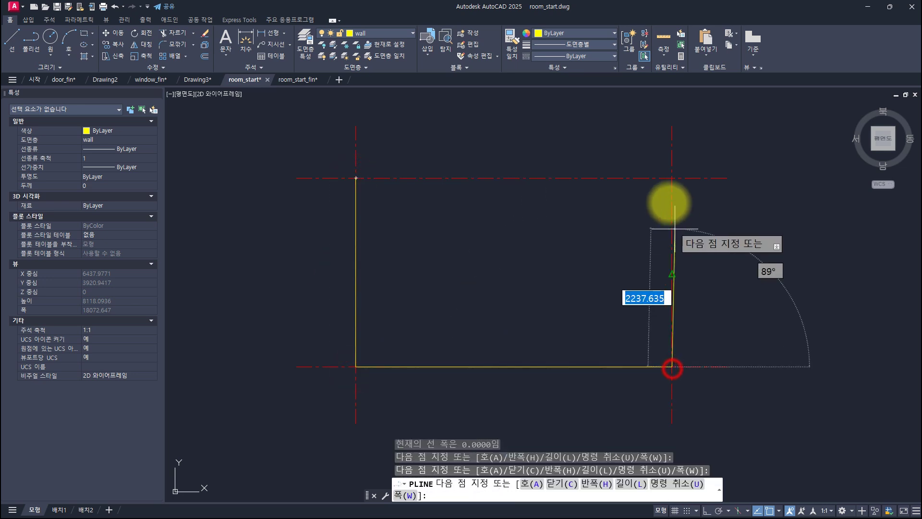
{"action": "left_click", "coordinate": [671, 178]}
{"action": "type", "text": "c"}
{"action": "key", "text": "space"}
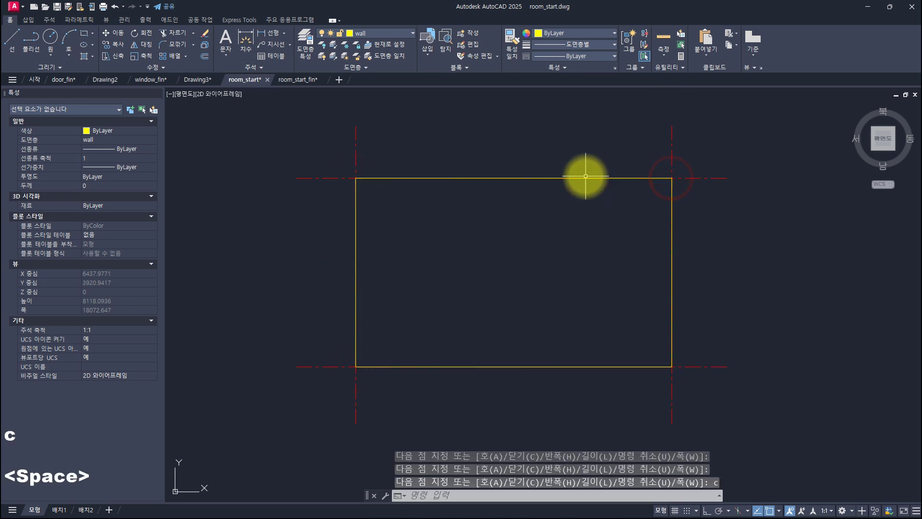
{"action": "key", "text": "space"}
{"action": "key", "text": "Escape"}
{"action": "type", "text": "o"}
{"action": "key", "text": "space"}
{"action": "key", "text": "space"}
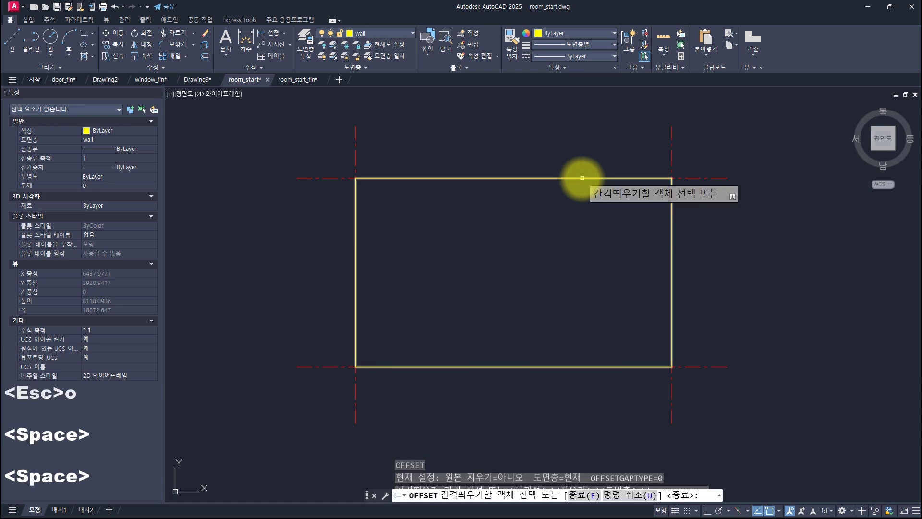
{"action": "left_click", "coordinate": [582, 178]}
{"action": "key", "text": "Escape"}
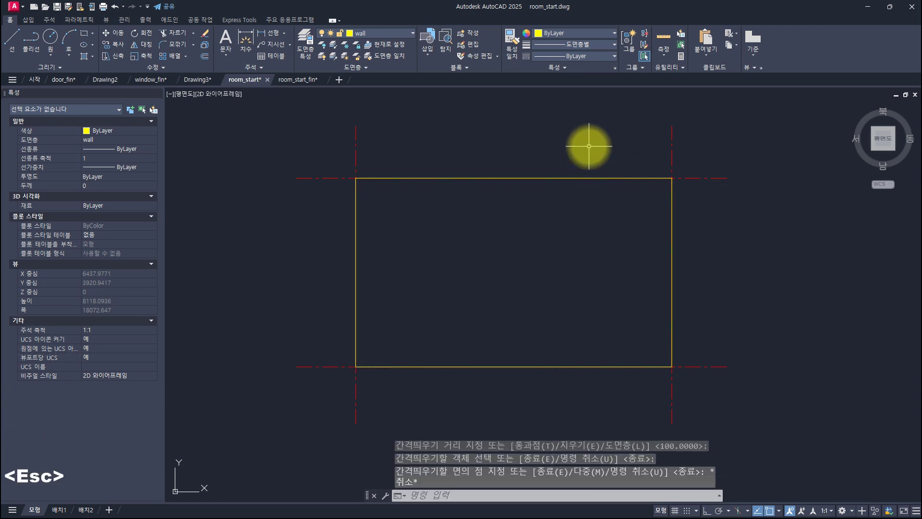
- Undo the closed polyline drawn along the centre lines
{"action": "key", "text": "ctrl+z"}
{"action": "key", "text": "ctrl+z"}
{"action": "key", "text": "ctrl+z"}
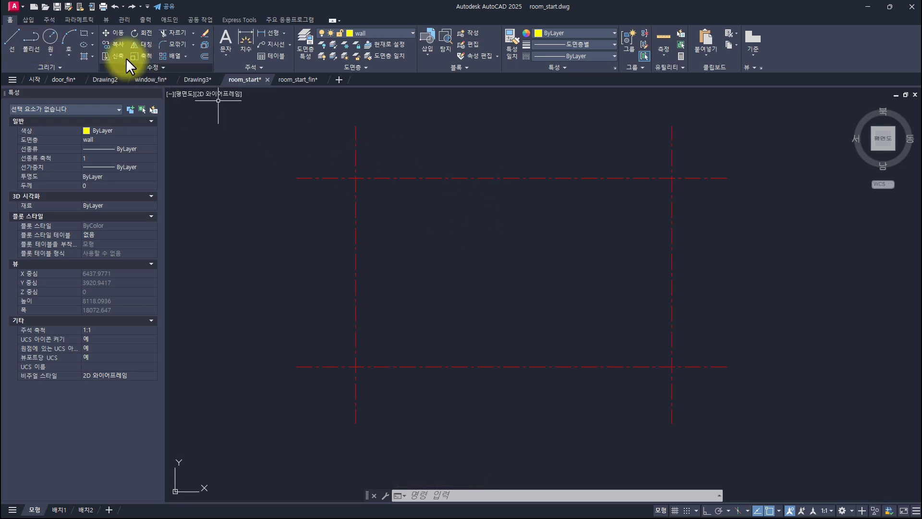
- Create a boundary polyline from a point inside the area enclosed by the four centre lines
{"action": "left_click", "coordinate": [93, 54]}
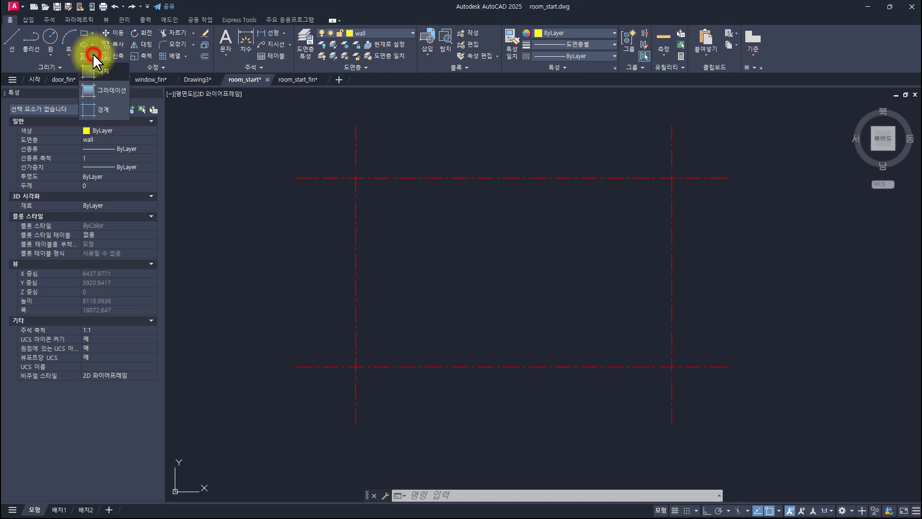
{"action": "left_click", "coordinate": [100, 108]}
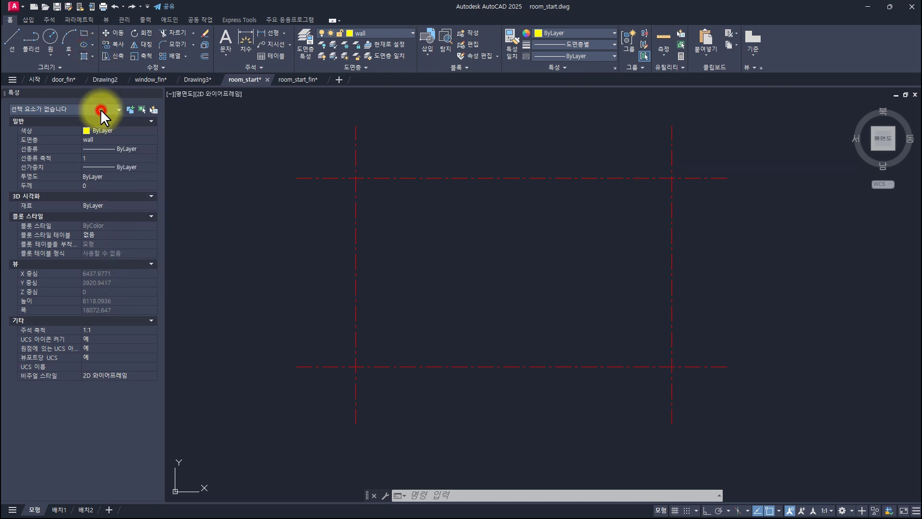
{"action": "left_click", "coordinate": [397, 219]}
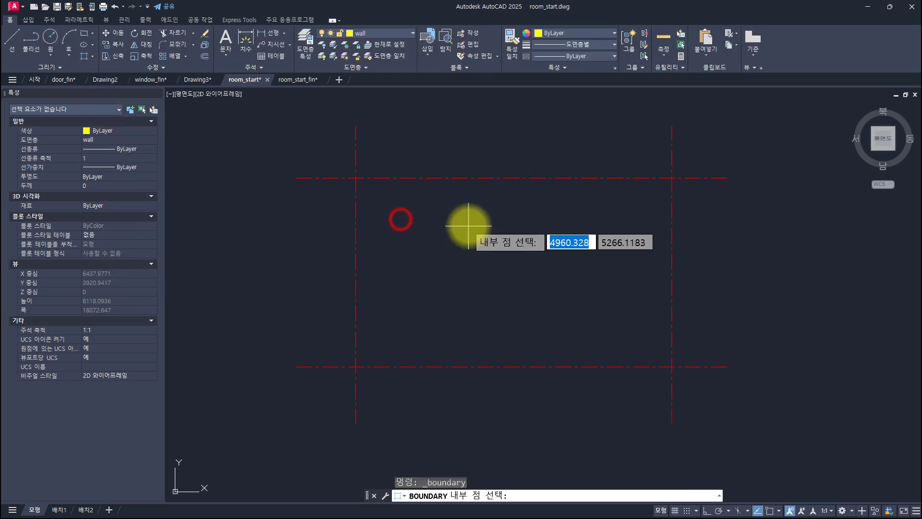
{"action": "left_click", "coordinate": [520, 249]}
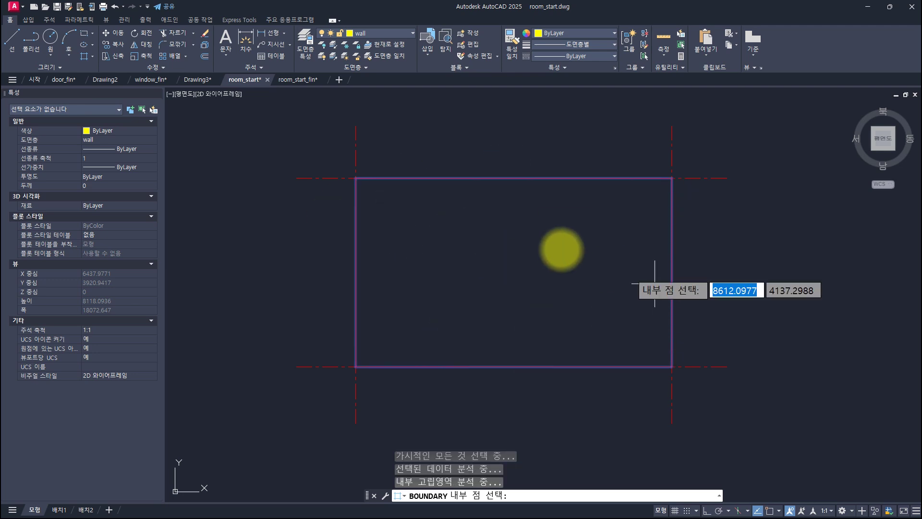
{"action": "key", "text": "space"}
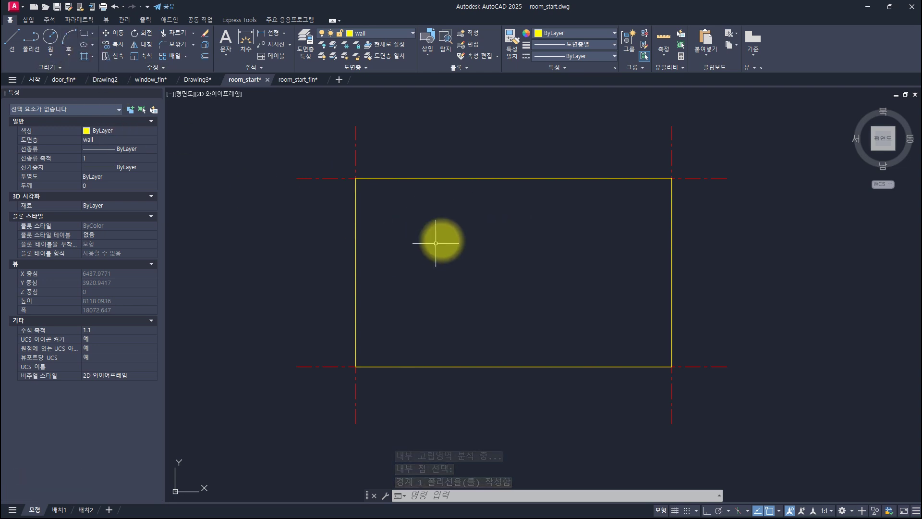
- Offset the boundary polyline by 100, once outward and once inward
{"action": "type", "text": "o"}
{"action": "key", "text": "space"}
{"action": "key", "text": "space"}
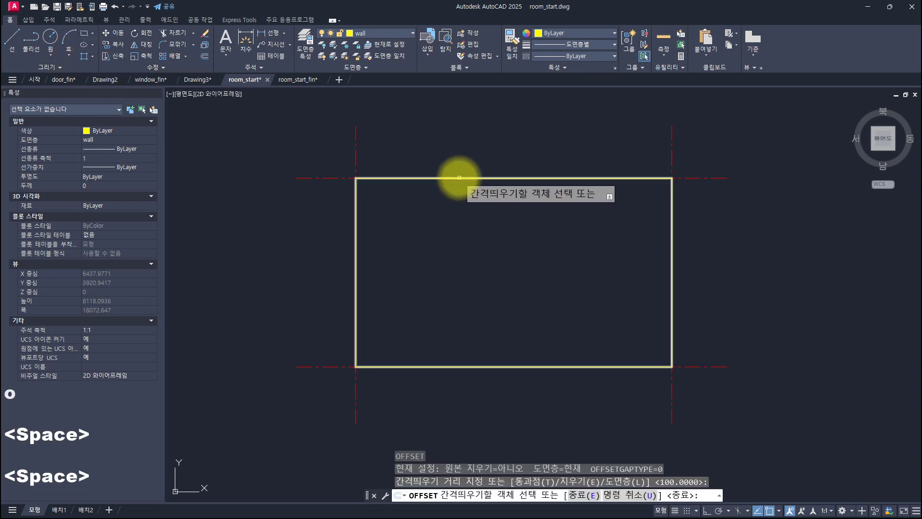
{"action": "left_click", "coordinate": [457, 178]}
{"action": "left_click", "coordinate": [459, 157]}
{"action": "left_click", "coordinate": [464, 178]}
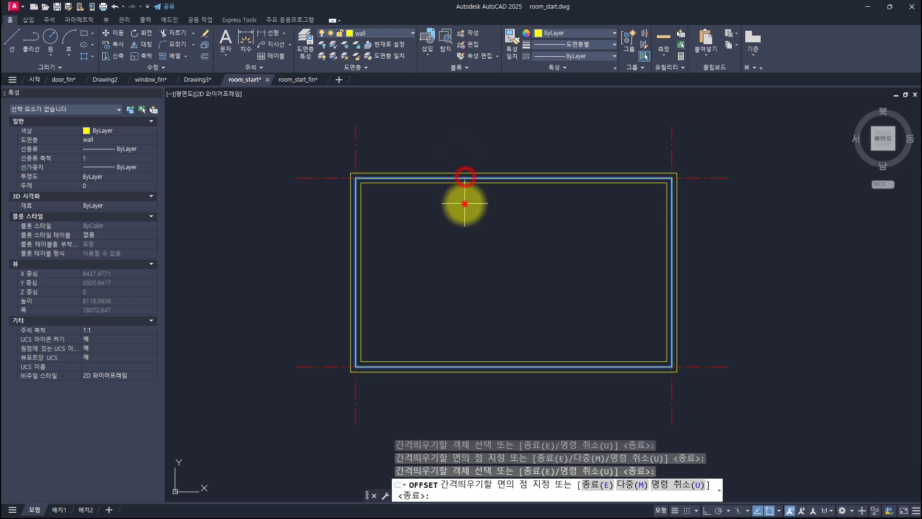
{"action": "left_click", "coordinate": [464, 205]}
{"action": "key", "text": "space"}
- Erase the boundary polyline lying on the centre lines between the two offset wall outlines
{"action": "left_click", "coordinate": [458, 180]}
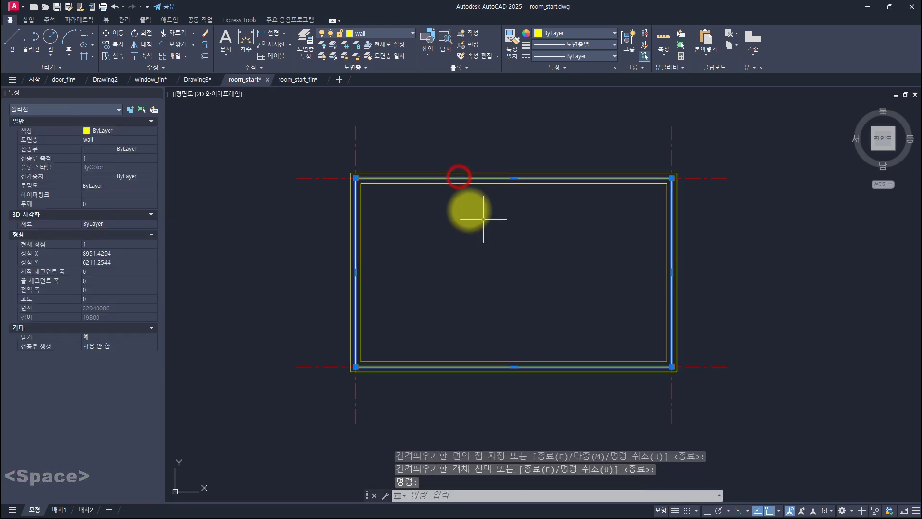
{"action": "type", "text": "e"}
{"action": "key", "text": "space"}
{"action": "key", "text": "Escape"}
{"action": "key", "text": "Escape"}
{"action": "key", "text": "Escape"}
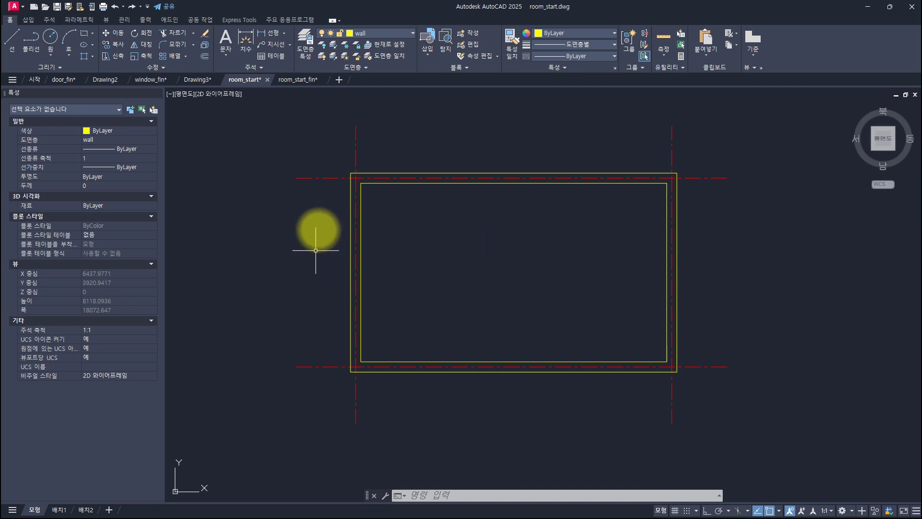
- Examine the wall openings and the upper and lower centre lines in the room_start_fin drawing, and return to room_start
{"action": "left_click", "coordinate": [288, 79]}
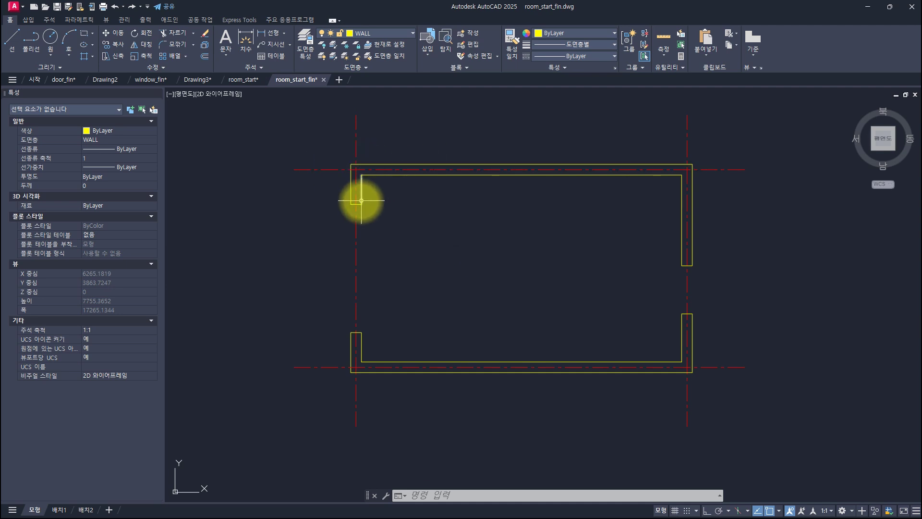
{"action": "left_click", "coordinate": [328, 146]}
{"action": "left_click", "coordinate": [301, 208]}
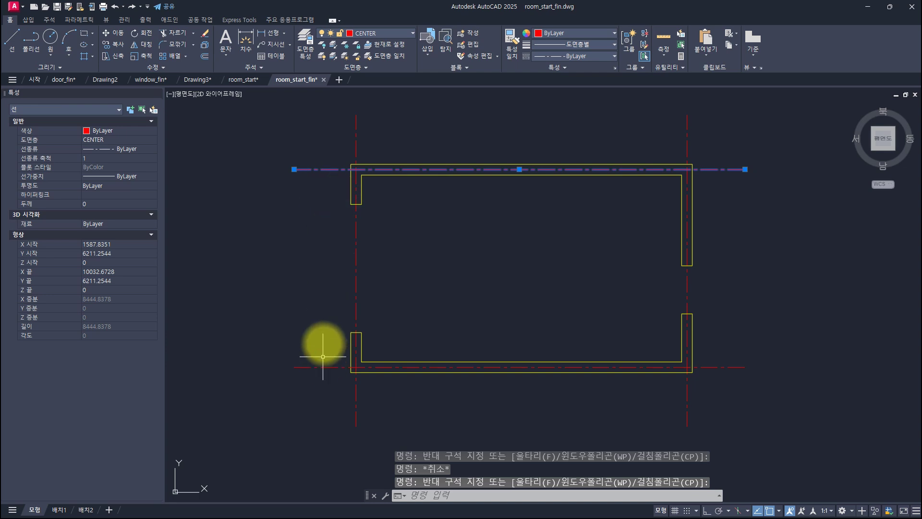
{"action": "left_click", "coordinate": [323, 342]}
{"action": "left_click", "coordinate": [287, 381]}
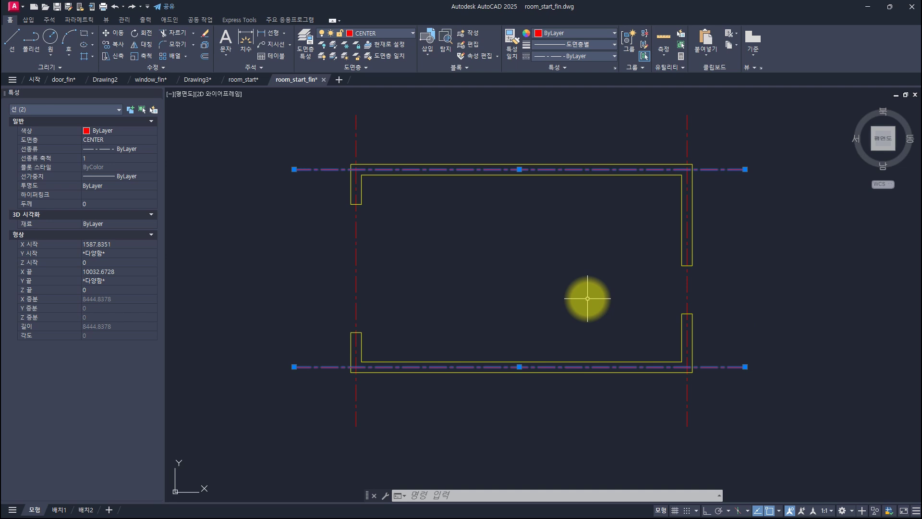
{"action": "key", "text": "ctrl+shift+Tab"}
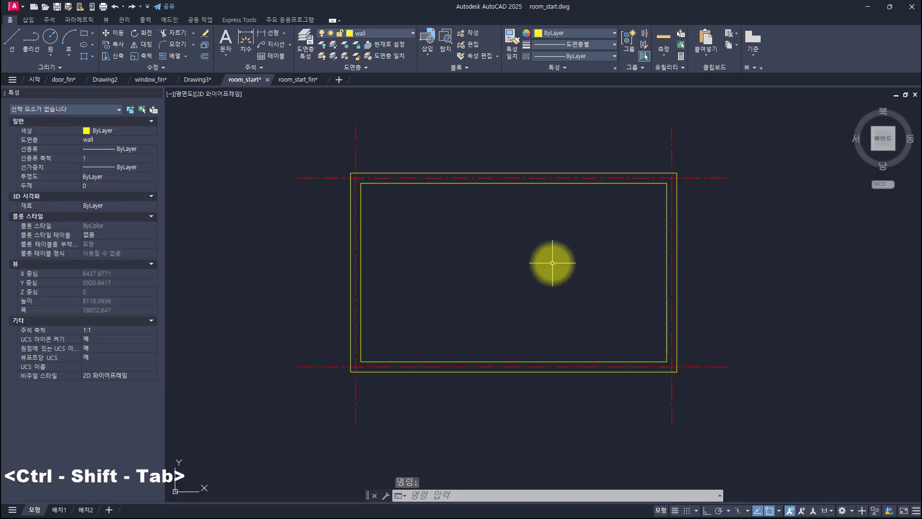
- Offset the upper and lower centre lines by 650 toward the inside of the room
{"action": "left_click", "coordinate": [340, 212]}
{"action": "left_click", "coordinate": [309, 157]}
{"action": "key", "text": "Escape"}
{"action": "key", "text": "Escape"}
{"action": "type", "text": "o"}
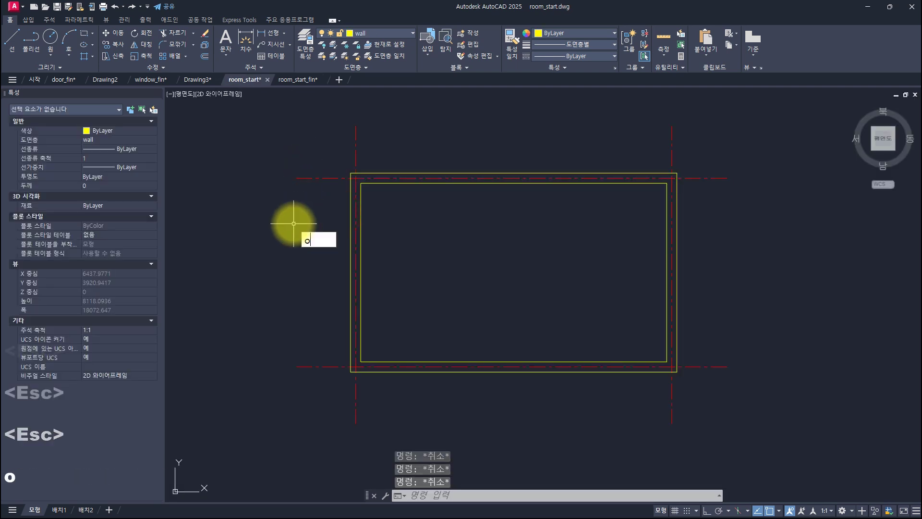
{"action": "key", "text": "space"}
{"action": "key", "text": "space"}
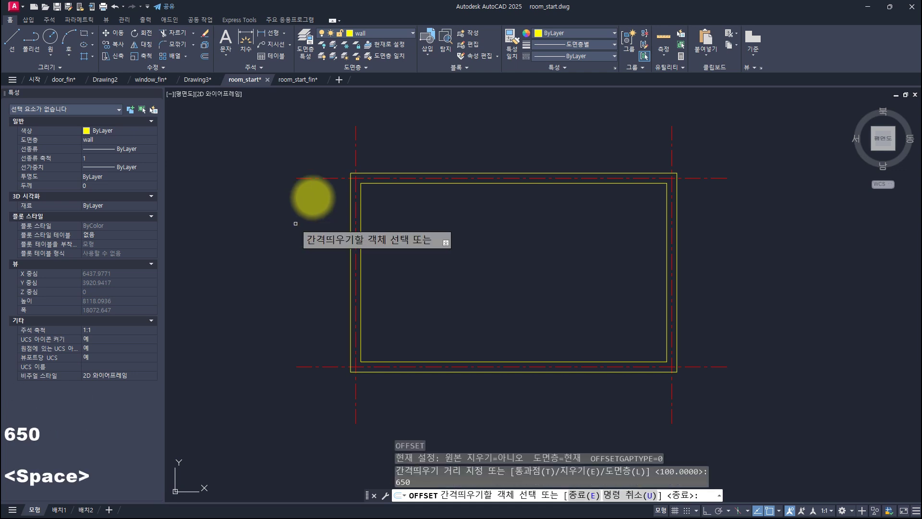
{"action": "left_click", "coordinate": [302, 178]}
{"action": "left_click", "coordinate": [312, 254]}
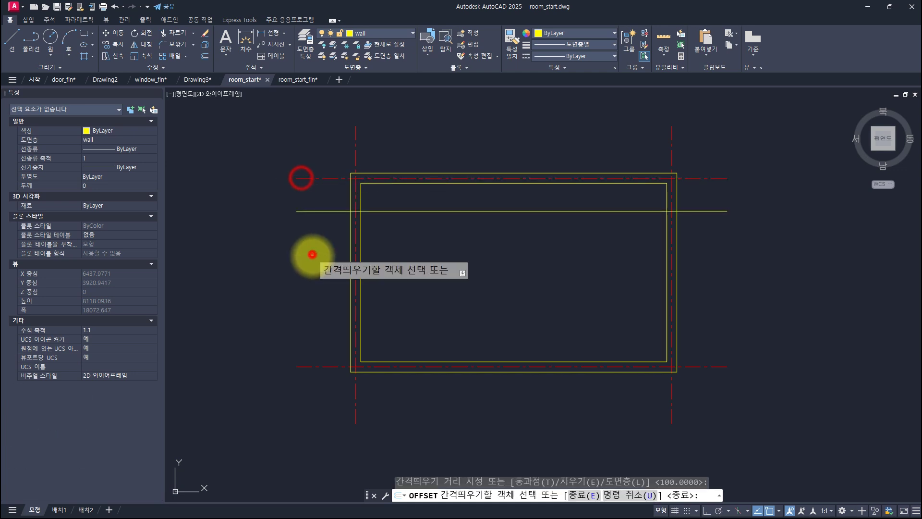
{"action": "left_click", "coordinate": [317, 367]}
{"action": "left_click", "coordinate": [300, 284]}
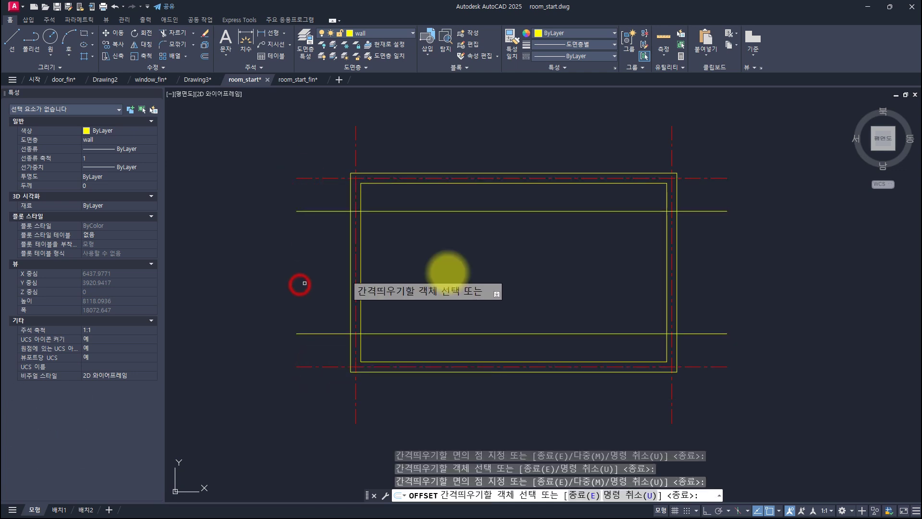
{"action": "key", "text": "space"}
- Trim the left wall between the two 650 offset lines and trim those lines to leave only the left opening's end caps
{"action": "type", "text": "tr"}
{"action": "key", "text": "space"}
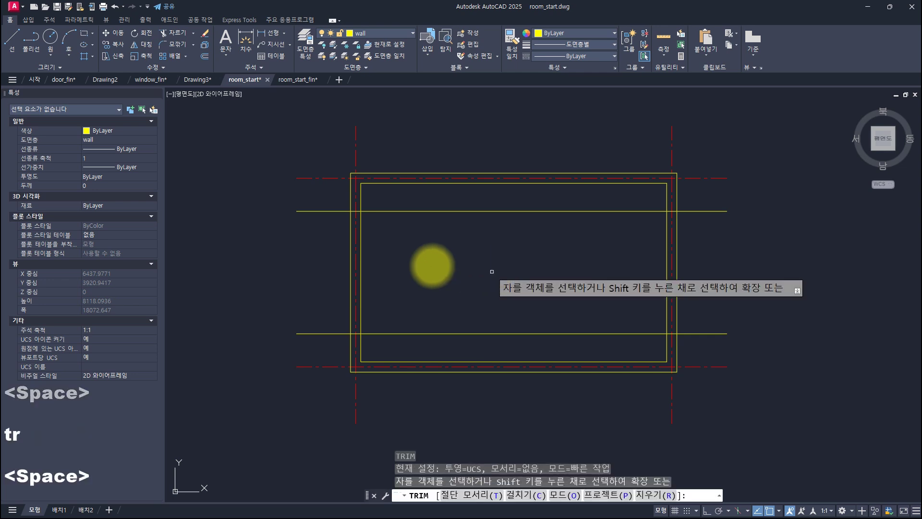
{"action": "left_click", "coordinate": [361, 257]}
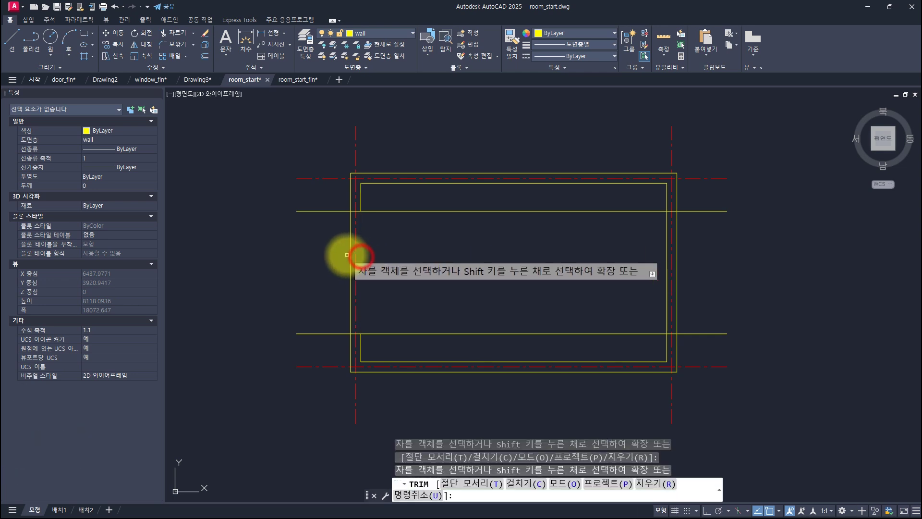
{"action": "left_click", "coordinate": [466, 194]}
{"action": "left_click", "coordinate": [419, 348]}
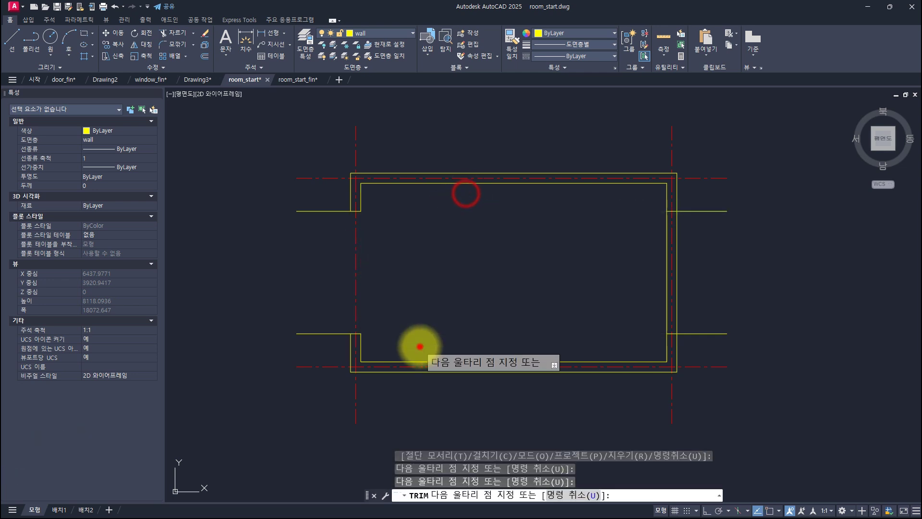
{"action": "key", "text": "space"}
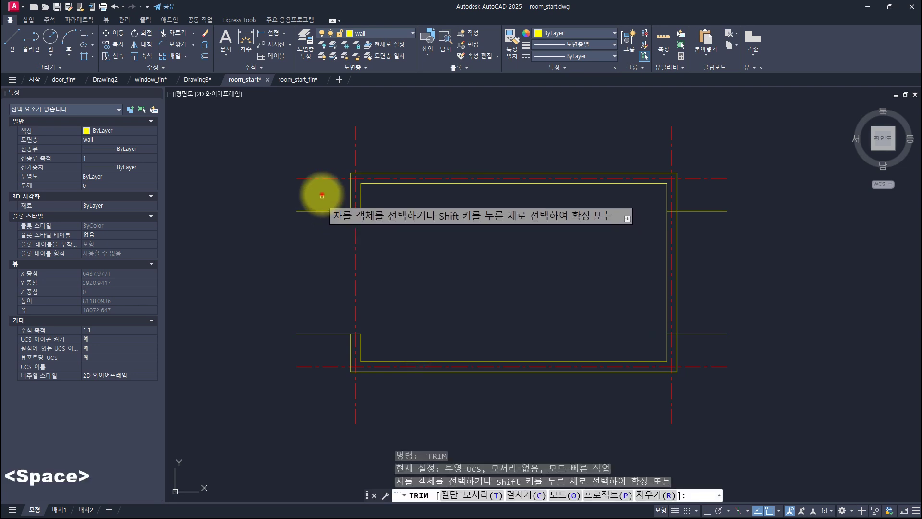
{"action": "left_click", "coordinate": [321, 195]}
{"action": "left_click", "coordinate": [310, 338]}
{"action": "key", "text": "space"}
{"action": "key", "text": "space"}
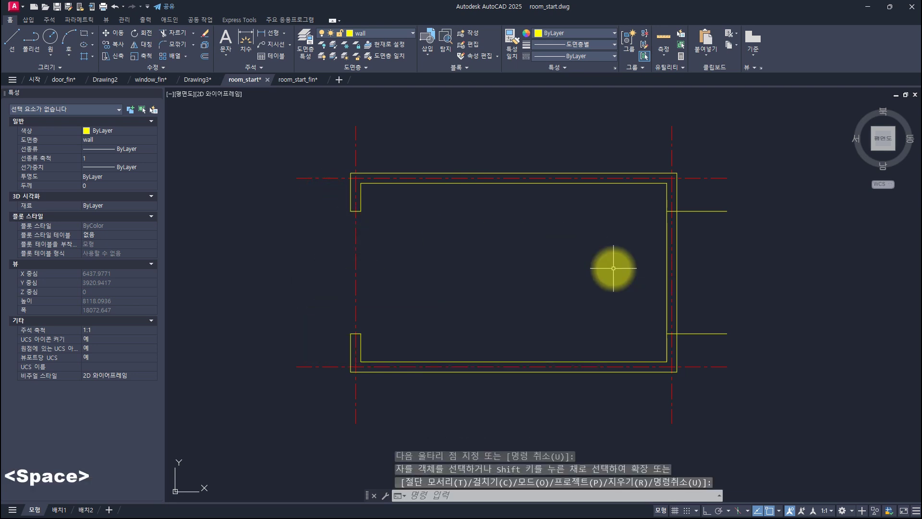
- Offset the upper centre line downward by 1800
{"action": "type", "text": "o"}
{"action": "key", "text": "space"}
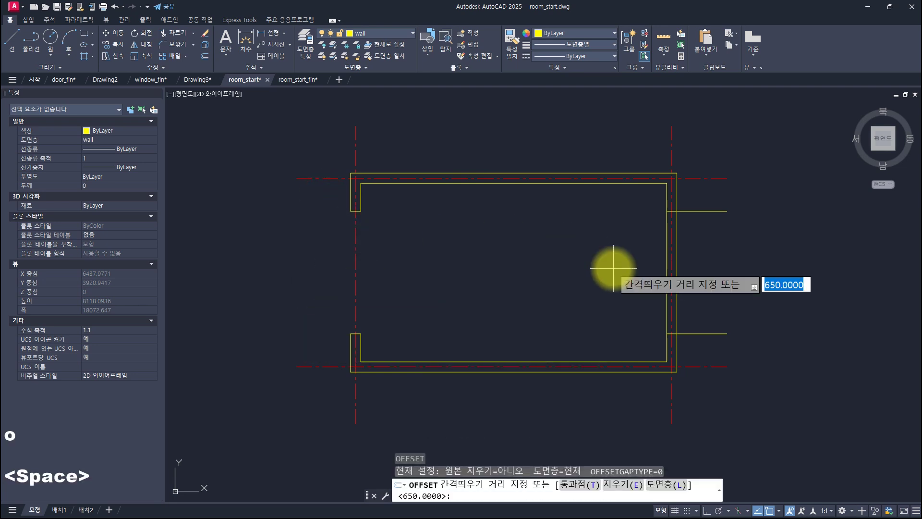
{"action": "type", "text": "1800"}
{"action": "key", "text": "space"}
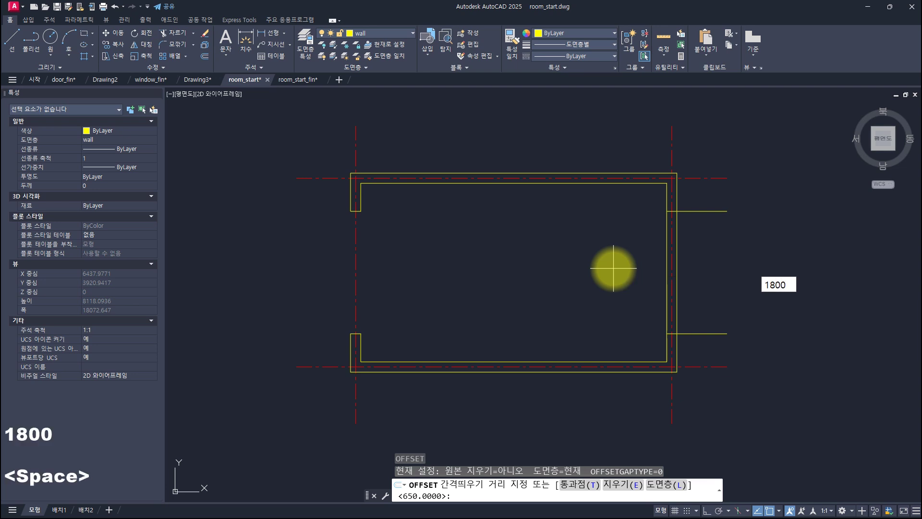
{"action": "left_click", "coordinate": [714, 177]}
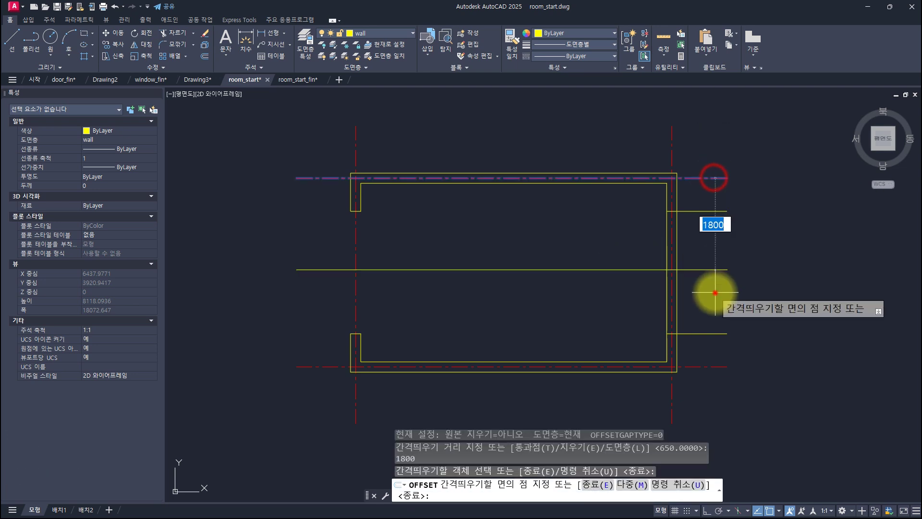
{"action": "left_click", "coordinate": [715, 293]}
{"action": "key", "text": "space"}
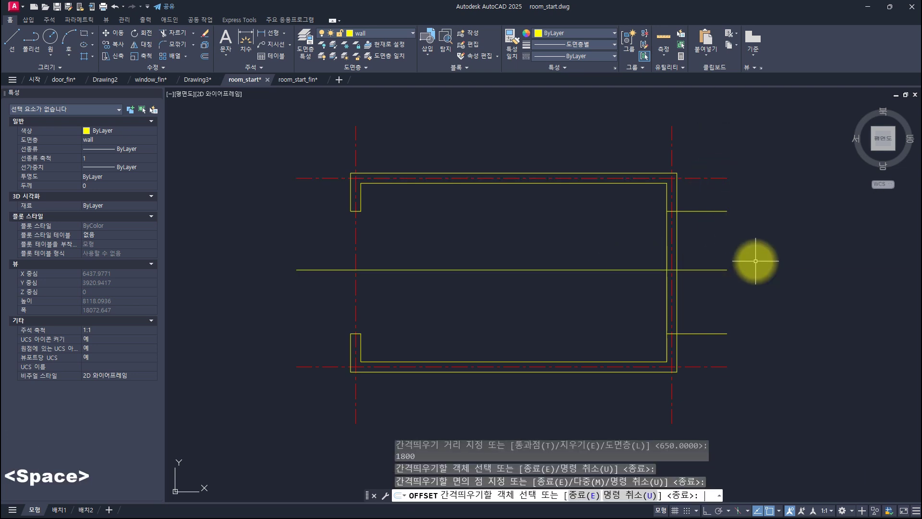
- Offset the lower centre line upward by 1000
{"action": "key", "text": "space"}
{"action": "type", "text": "10"}
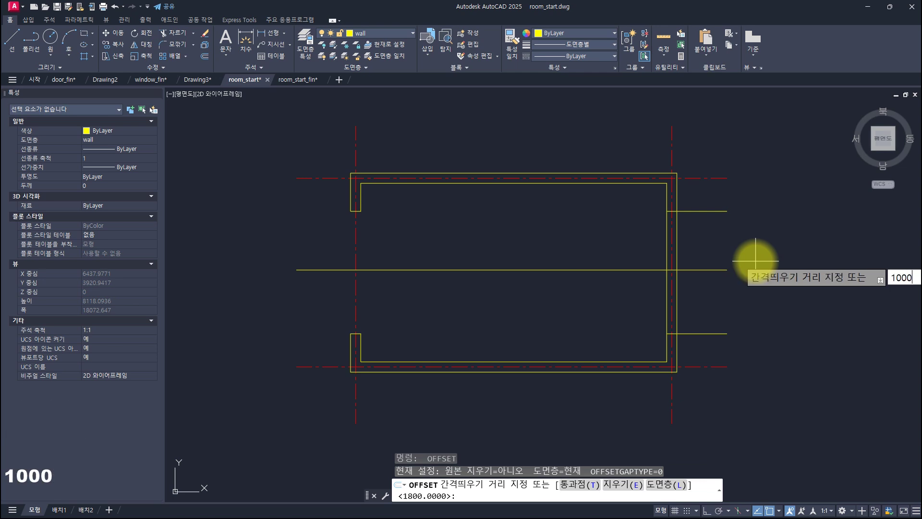
{"action": "type", "text": "00"}
{"action": "key", "text": "space"}
{"action": "left_click", "coordinate": [713, 368]}
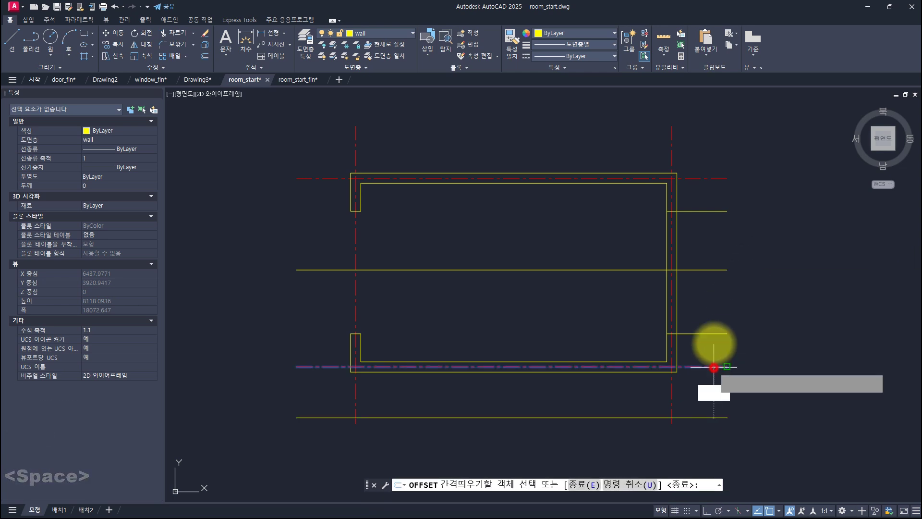
{"action": "left_click", "coordinate": [712, 308]}
{"action": "key", "text": "space"}
- Trim the 1800 and 1000 offset lines inside the room, using the inner wall outline as the cutting edge
{"action": "type", "text": "t"}
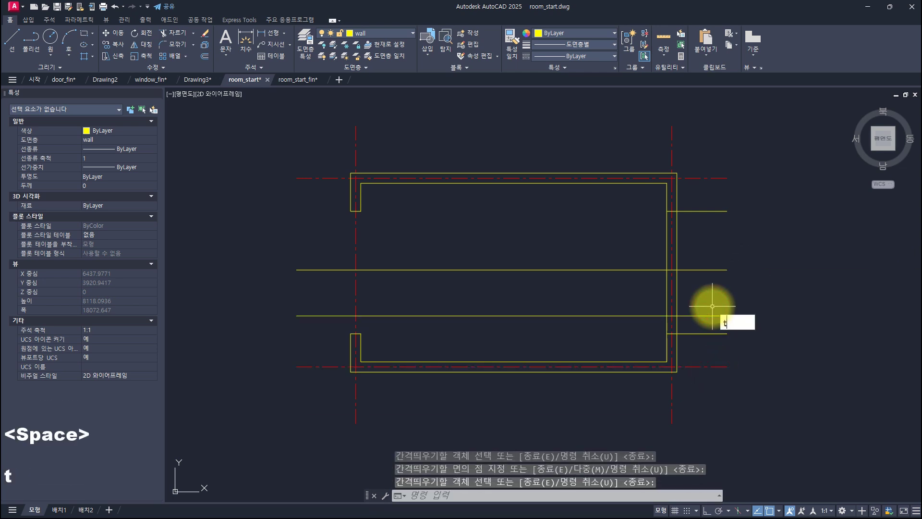
{"action": "type", "text": "r"}
{"action": "key", "text": "space"}
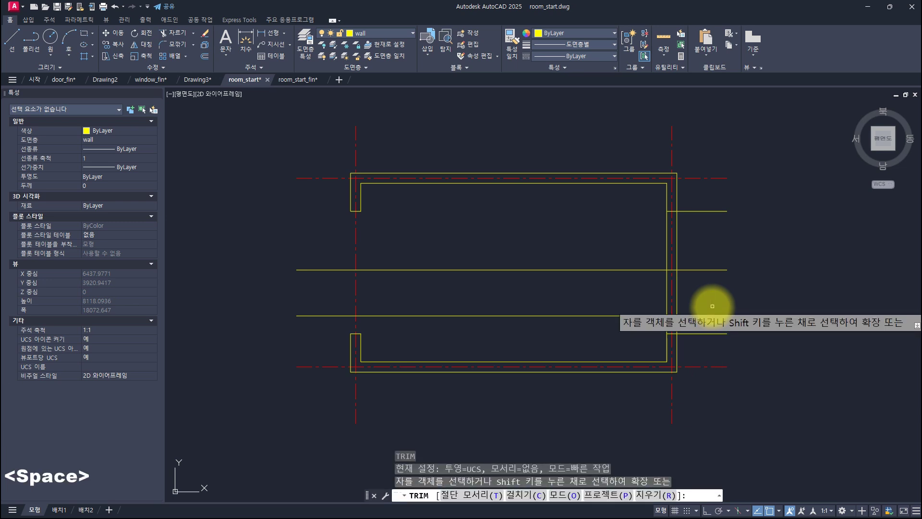
{"action": "type", "text": "t"}
{"action": "key", "text": "space"}
{"action": "left_click", "coordinate": [665, 246]}
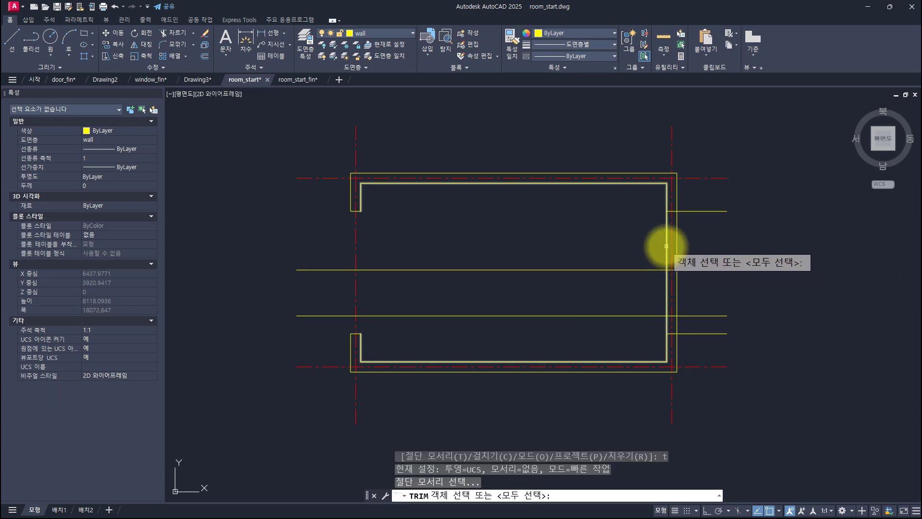
{"action": "key", "text": "space"}
{"action": "left_click", "coordinate": [640, 244]}
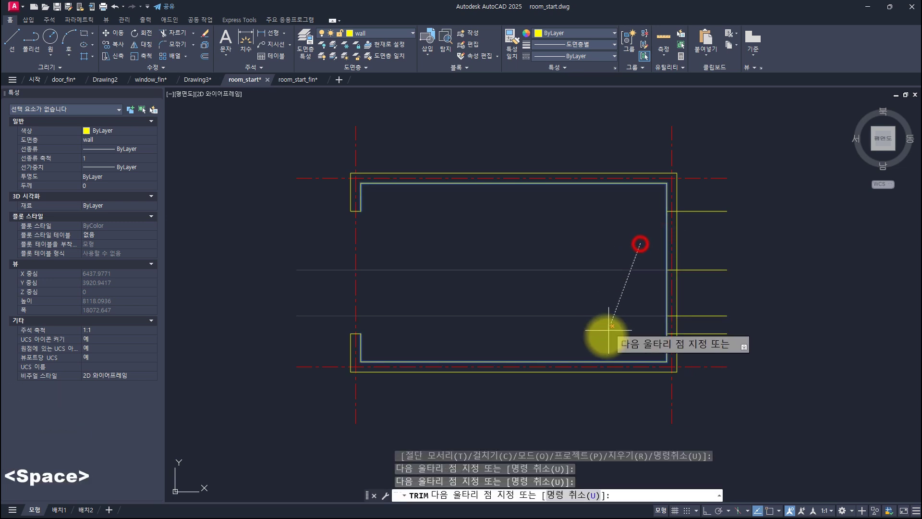
{"action": "left_click", "coordinate": [604, 335]}
{"action": "key", "text": "space"}
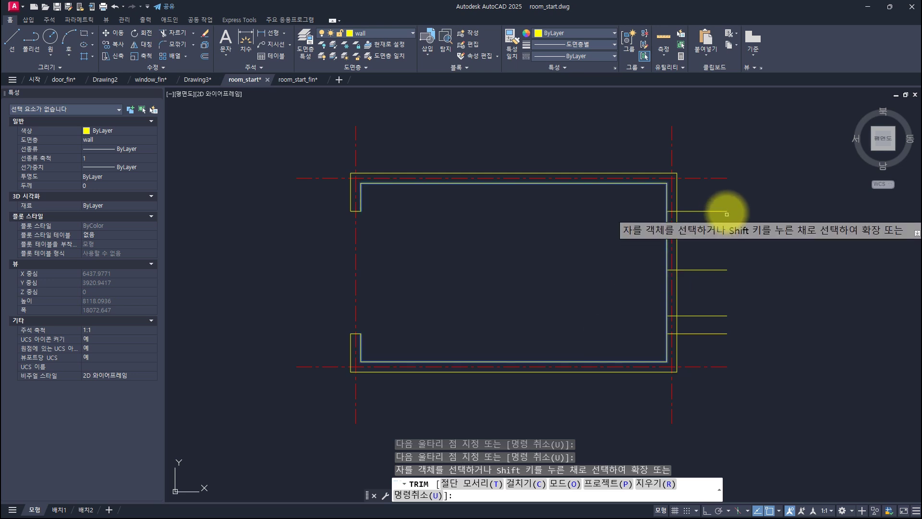
- Remove the leftover pieces of the two 650 offset lines at the right wall with Trim
{"action": "left_click", "coordinate": [720, 202]}
{"action": "left_click", "coordinate": [711, 226]}
{"action": "key", "text": "space"}
{"action": "left_click", "coordinate": [712, 328]}
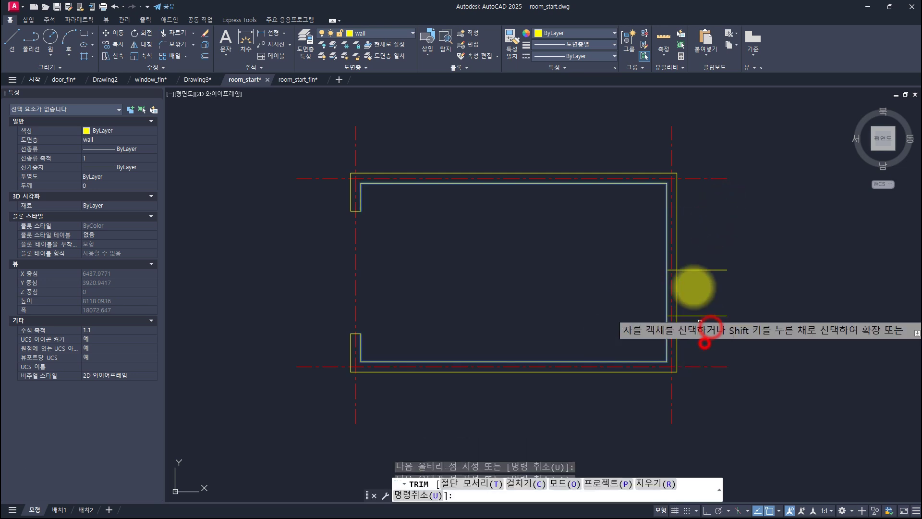
{"action": "key", "text": "space"}
{"action": "key", "text": "space"}
- Trim the ends of the 1800 and 1000 offset lines beyond the right wall's outer face
{"action": "left_click", "coordinate": [705, 258]}
{"action": "left_click", "coordinate": [699, 336]}
{"action": "key", "text": "space"}
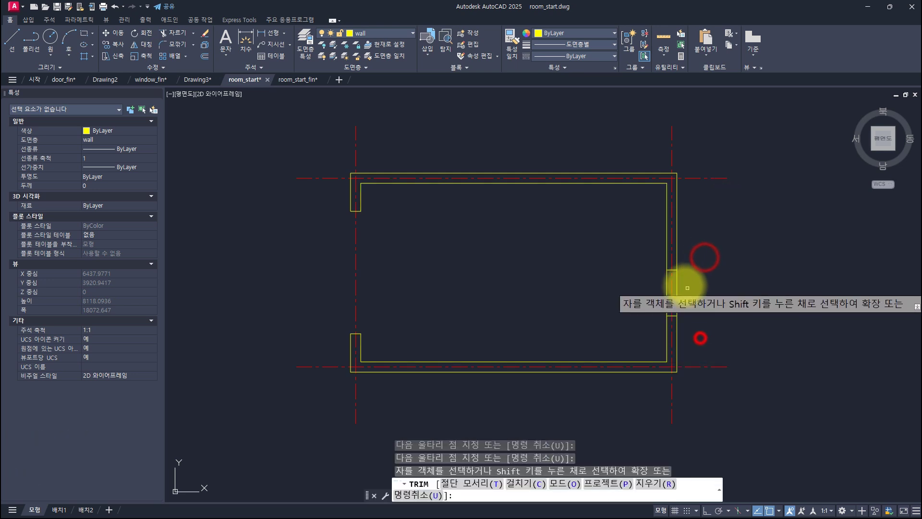
{"action": "key", "text": "space"}
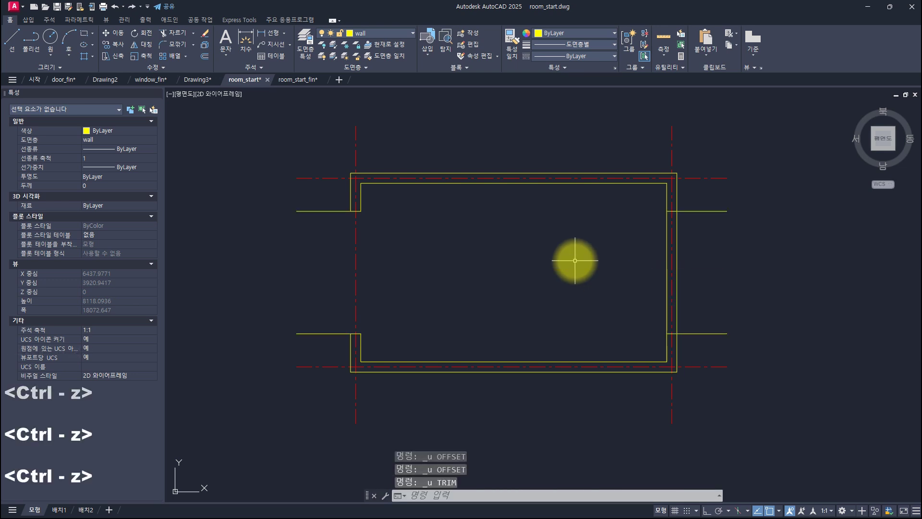
- Offset the upper centre line by 1800 toward the room's interior to mark the right opening's upper edge
{"action": "type", "text": "o"}
{"action": "key", "text": "space"}
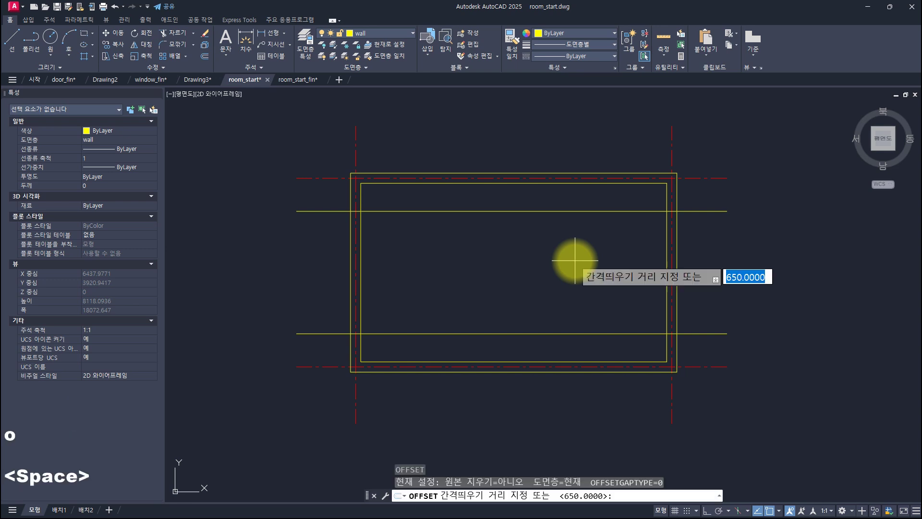
{"action": "type", "text": "1800"}
{"action": "key", "text": "space"}
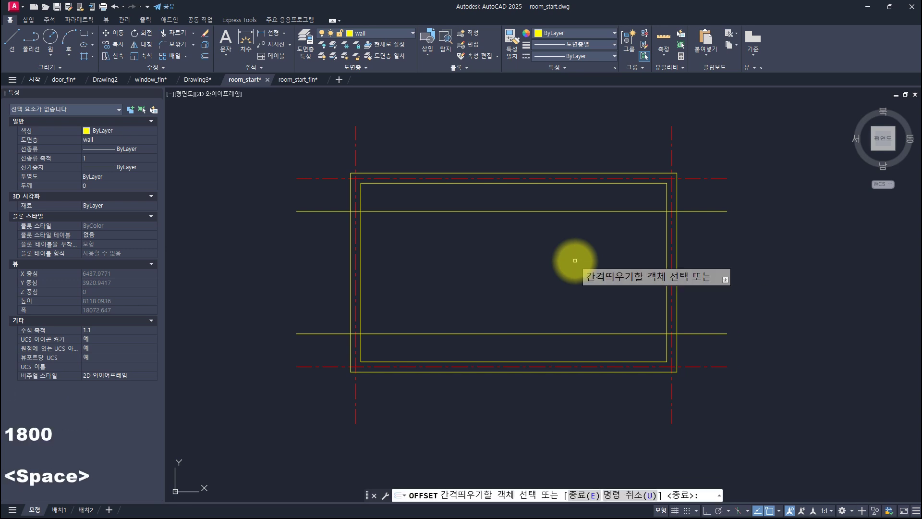
{"action": "left_click", "coordinate": [699, 177]}
{"action": "left_click", "coordinate": [701, 289]}
{"action": "key", "text": "space"}
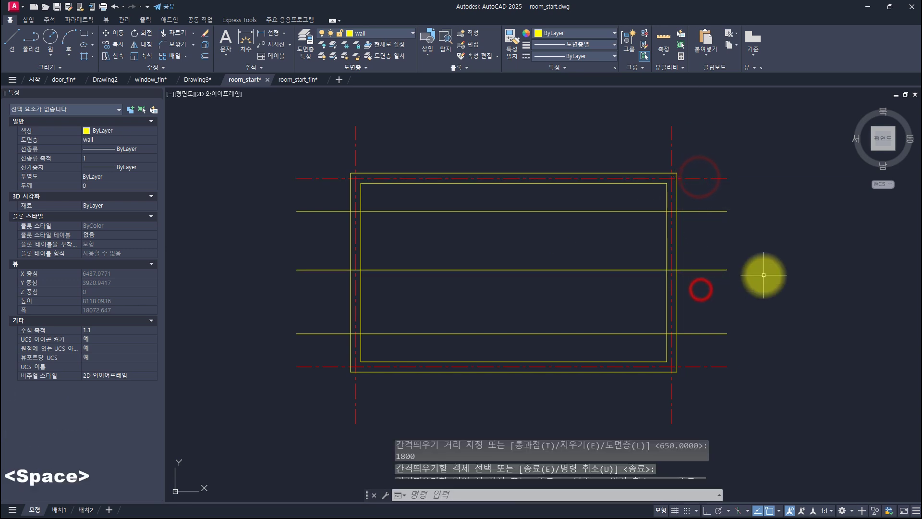
- Offset the lower centre line by 1000 toward the room's interior to mark the right opening's lower edge
{"action": "key", "text": "space"}
{"action": "type", "text": "1000"}
{"action": "key", "text": "space"}
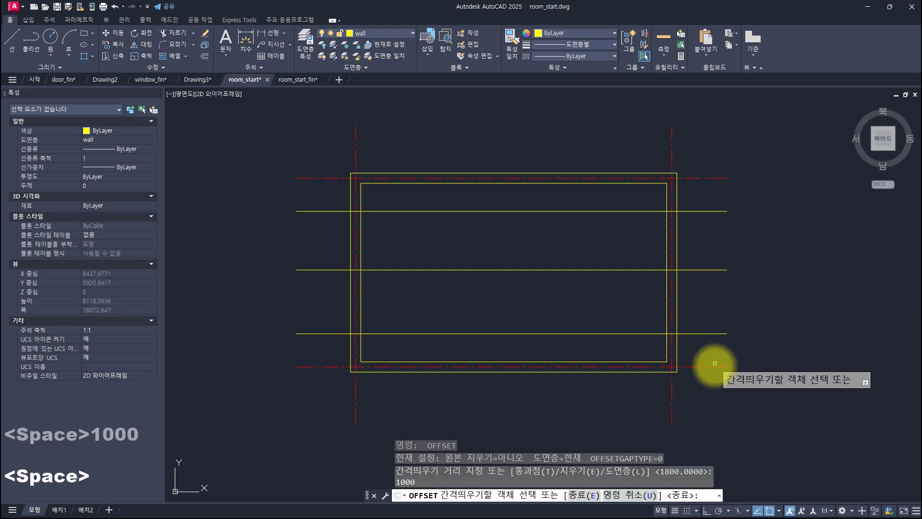
{"action": "left_click", "coordinate": [715, 366]}
{"action": "left_click", "coordinate": [715, 288]}
{"action": "key", "text": "space"}
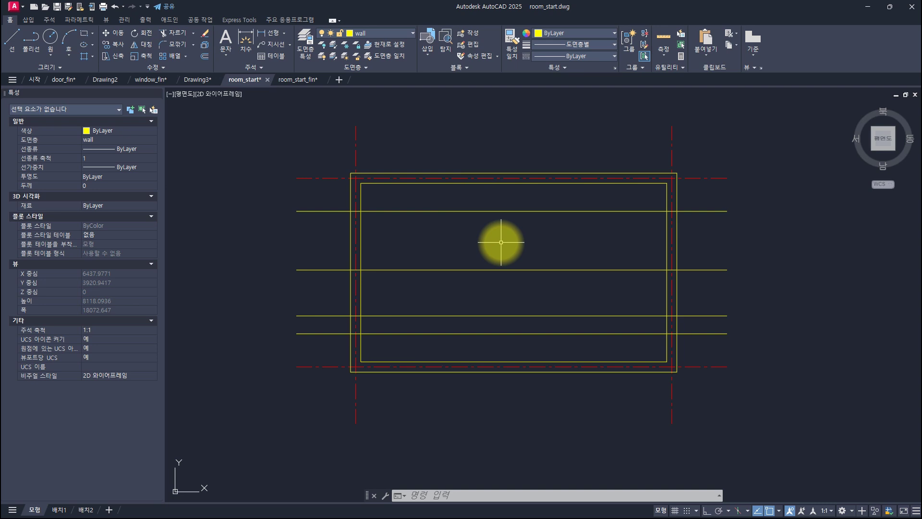
- Review the Offset command's layer option, keep it at Current, and leave Offset without offsetting anything
{"action": "key", "text": "space"}
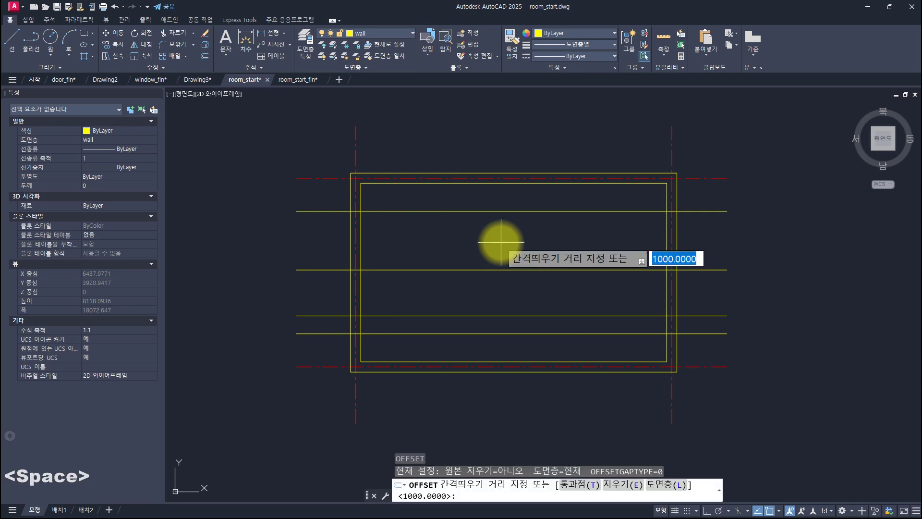
{"action": "type", "text": "l"}
{"action": "key", "text": "space"}
{"action": "key", "text": "space"}
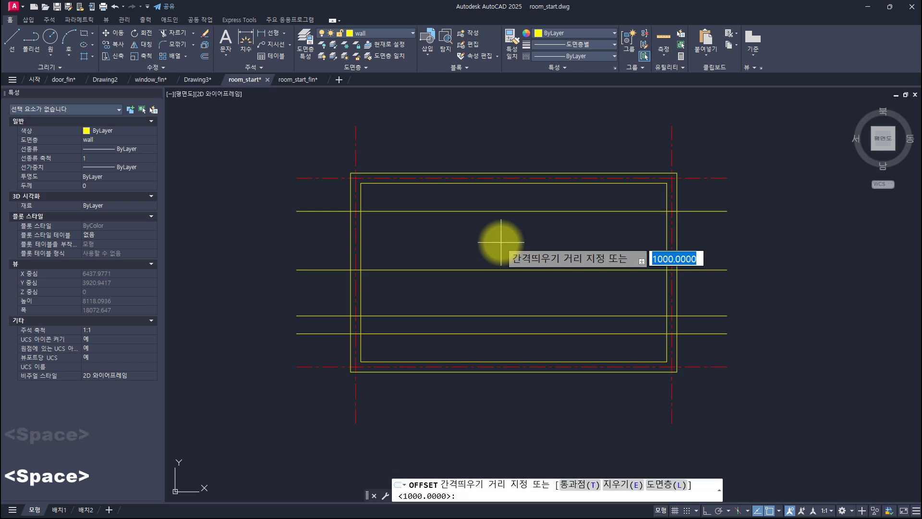
{"action": "key", "text": "space"}
{"action": "key", "text": "space"}
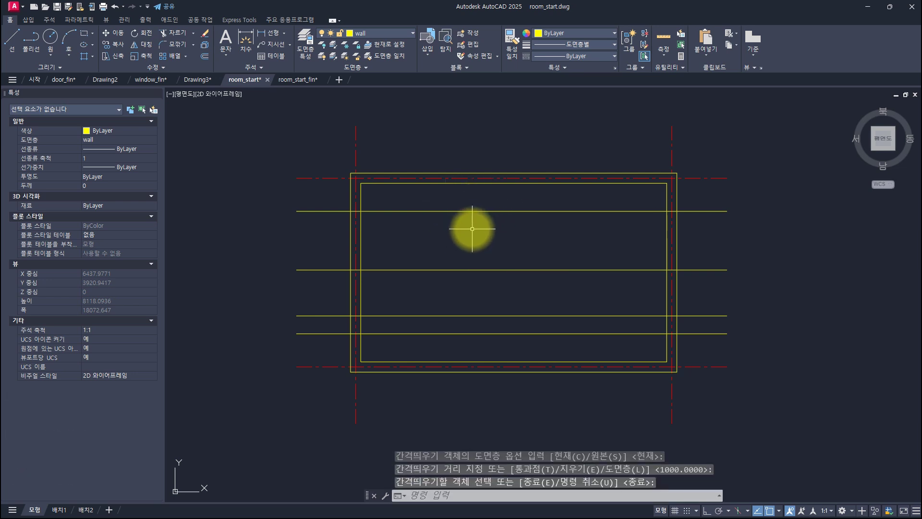
- Turn off the CENTER layer
{"action": "left_click", "coordinate": [374, 33]}
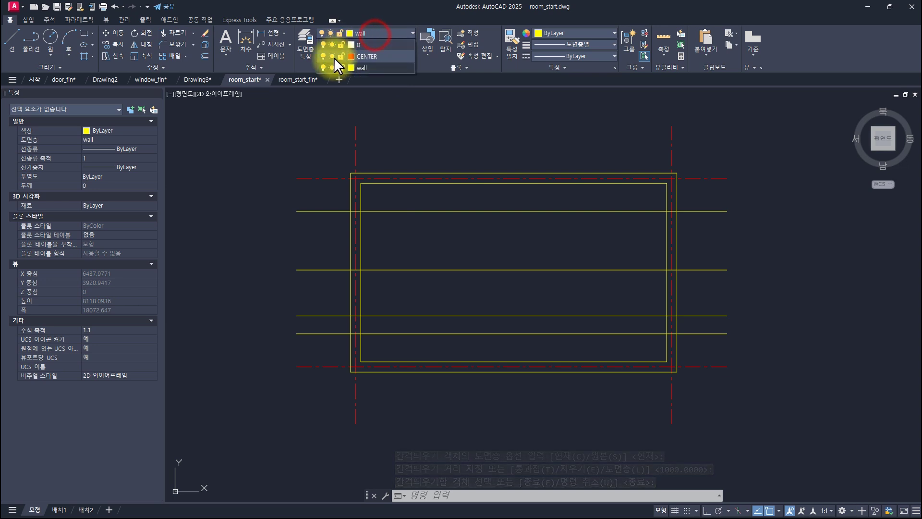
{"action": "left_click", "coordinate": [324, 56]}
{"action": "left_click", "coordinate": [456, 227]}
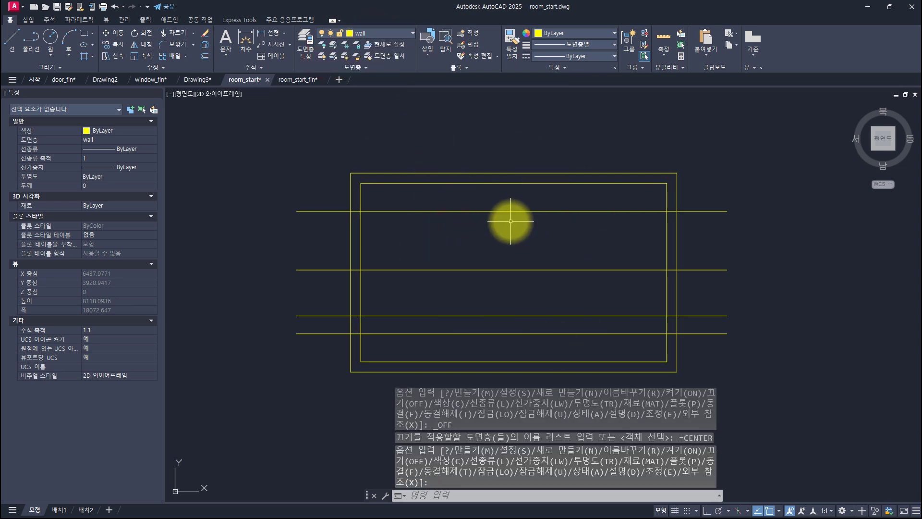
{"action": "key", "text": "Escape"}
- Trim the four horizontal offset lines beyond both outer wall faces and across the room's interior, keeping only the pieces within the wall thickness
{"action": "key", "text": "space"}
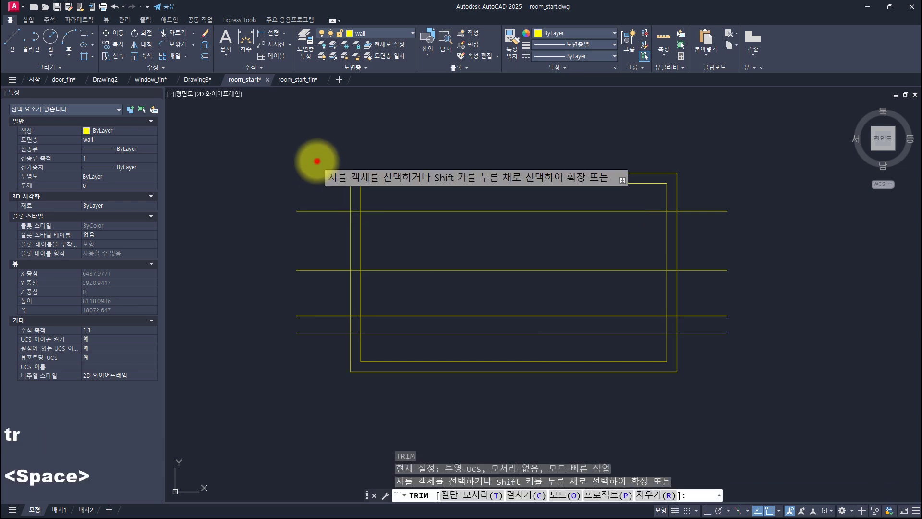
{"action": "left_click", "coordinate": [316, 160]}
{"action": "left_click", "coordinate": [308, 362]}
{"action": "left_click", "coordinate": [725, 152]}
{"action": "left_click", "coordinate": [692, 375]}
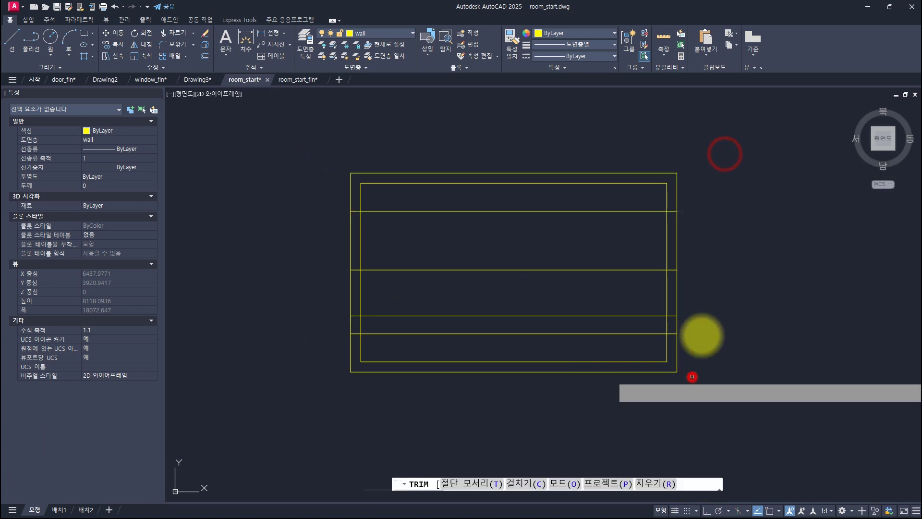
{"action": "left_click", "coordinate": [633, 201]}
{"action": "left_click", "coordinate": [604, 345]}
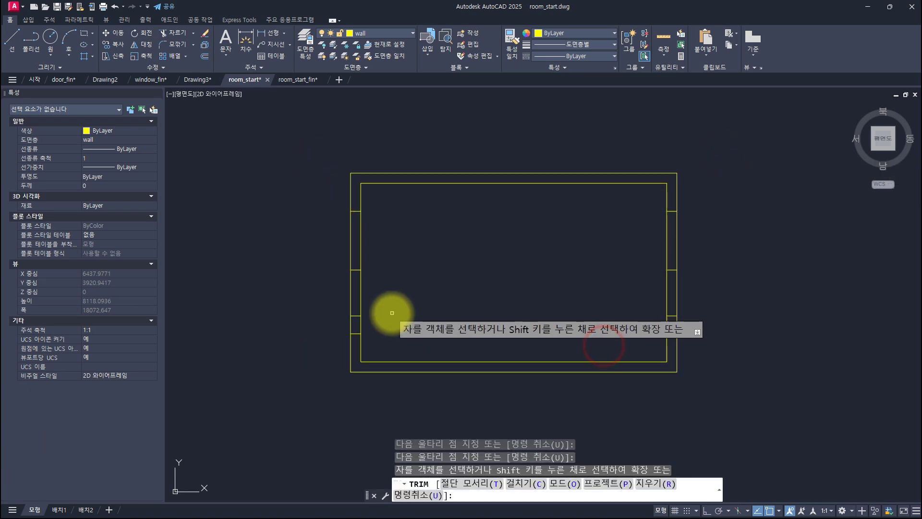
- Trim both faces of the right and left walls between their opening edge lines to cut the two openings
{"action": "left_click", "coordinate": [560, 295]}
{"action": "left_click", "coordinate": [707, 299]}
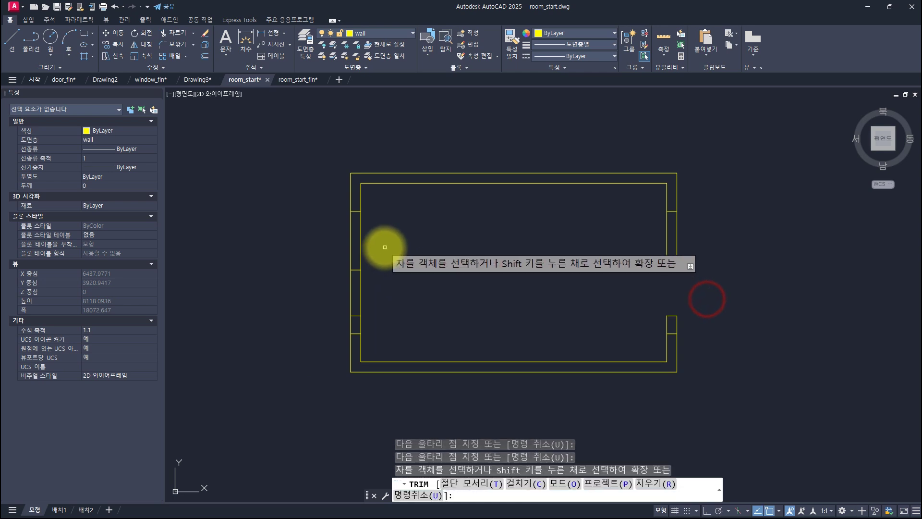
{"action": "mouse_move", "coordinate": [364, 241]}
{"action": "left_mouse_down"}
{"action": "mouse_move", "coordinate": [308, 255]}
{"action": "mouse_move", "coordinate": [379, 302]}
{"action": "left_mouse_up"}
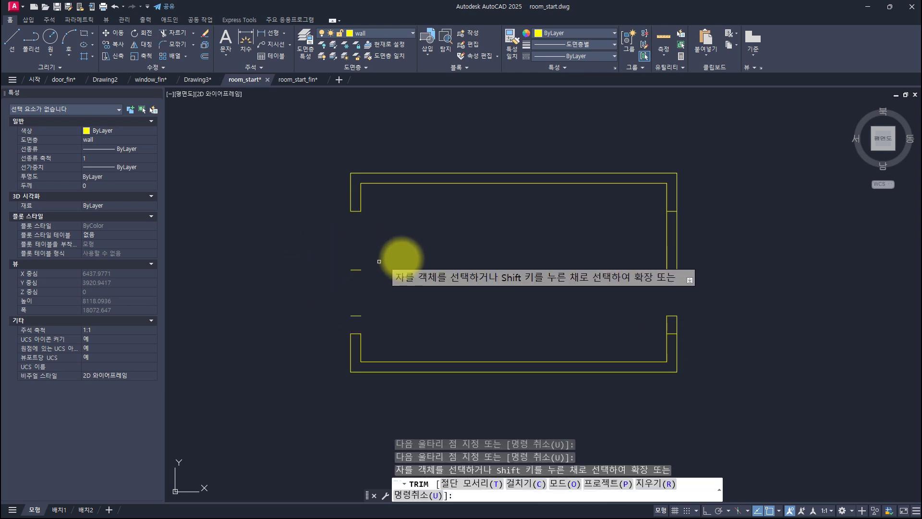
{"action": "key", "text": "space"}
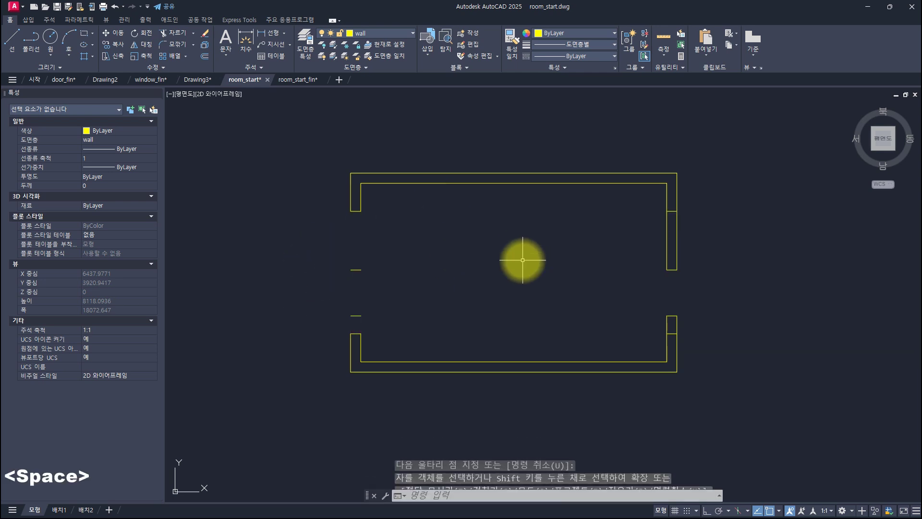
- Turn the CENTER layer back on
{"action": "left_click", "coordinate": [367, 33]}
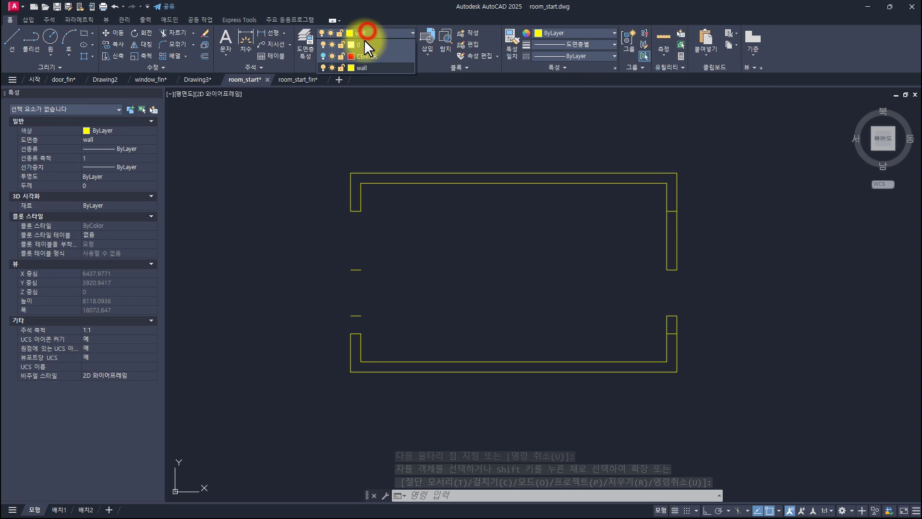
{"action": "left_click", "coordinate": [323, 57]}
{"action": "left_click", "coordinate": [496, 255]}
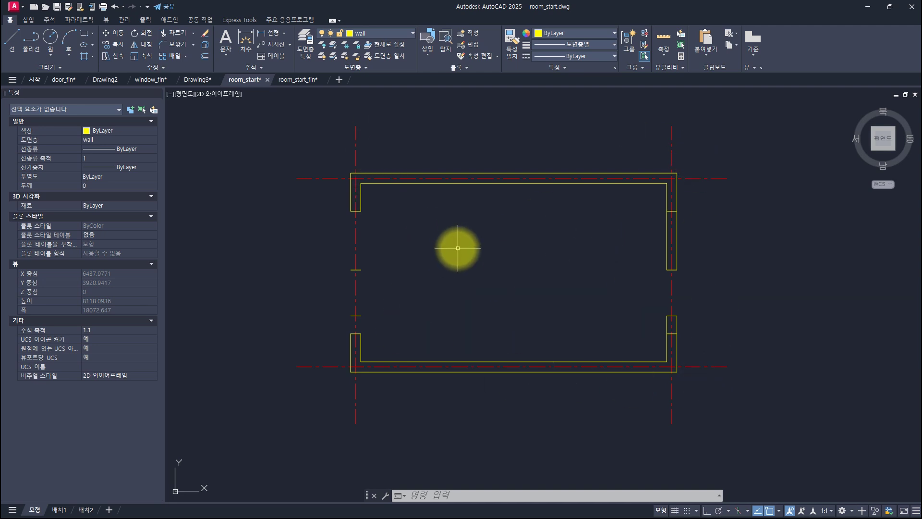
{"action": "left_click", "coordinate": [309, 243]}
{"action": "left_click", "coordinate": [383, 282]}
{"action": "left_click", "coordinate": [315, 295]}
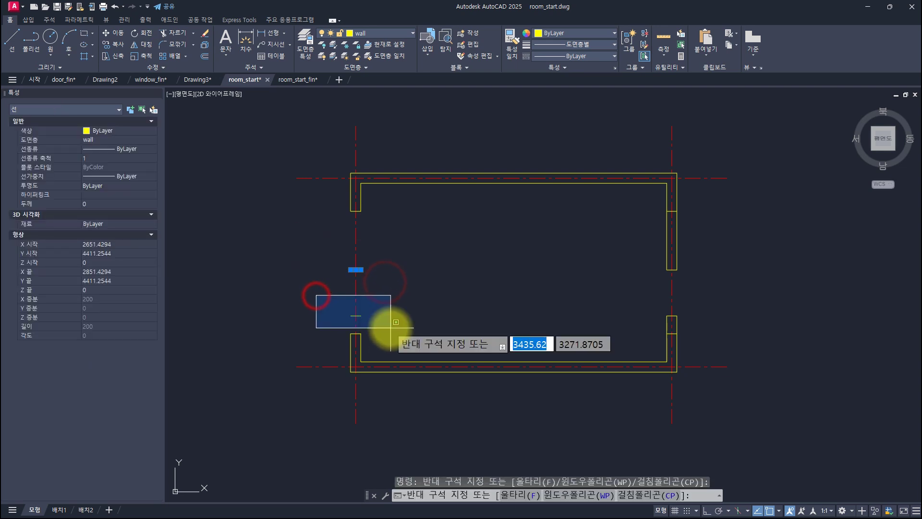
{"action": "left_click", "coordinate": [396, 322]}
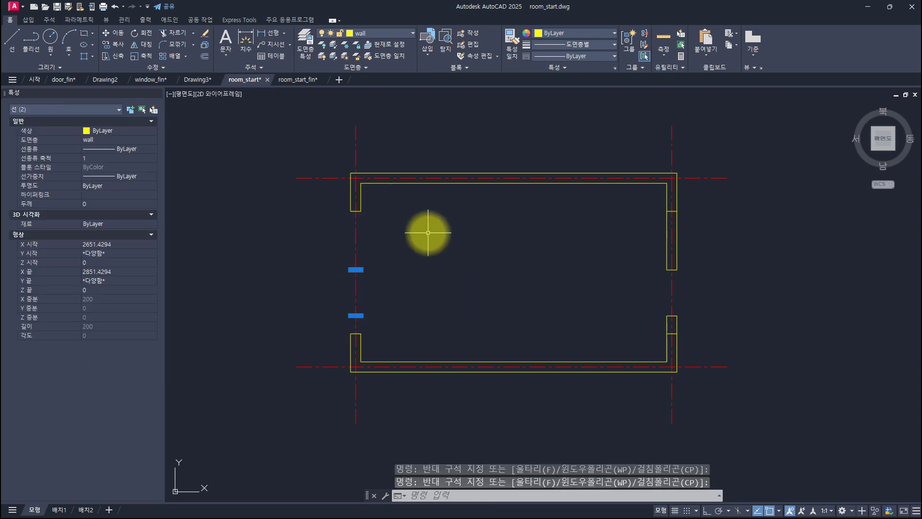
{"action": "key", "text": "Escape"}
{"action": "key", "text": "Escape"}
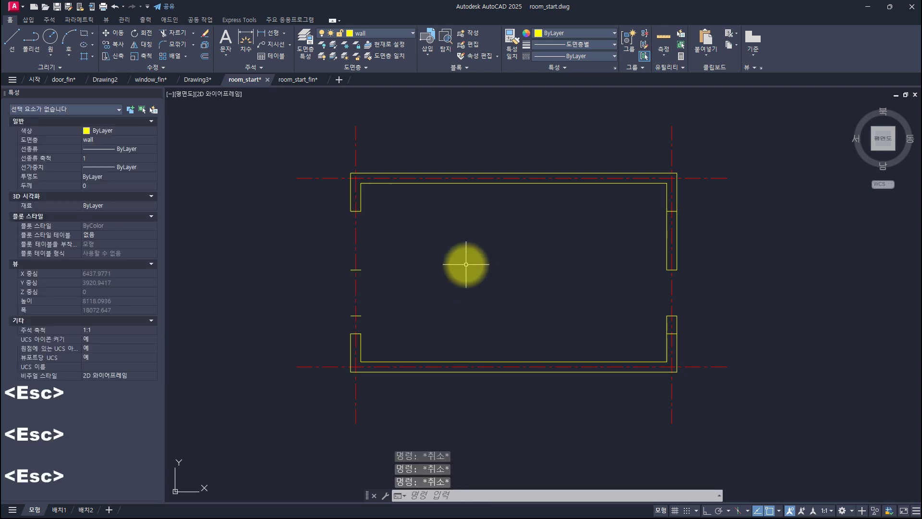
{"action": "type", "text": "tr"}
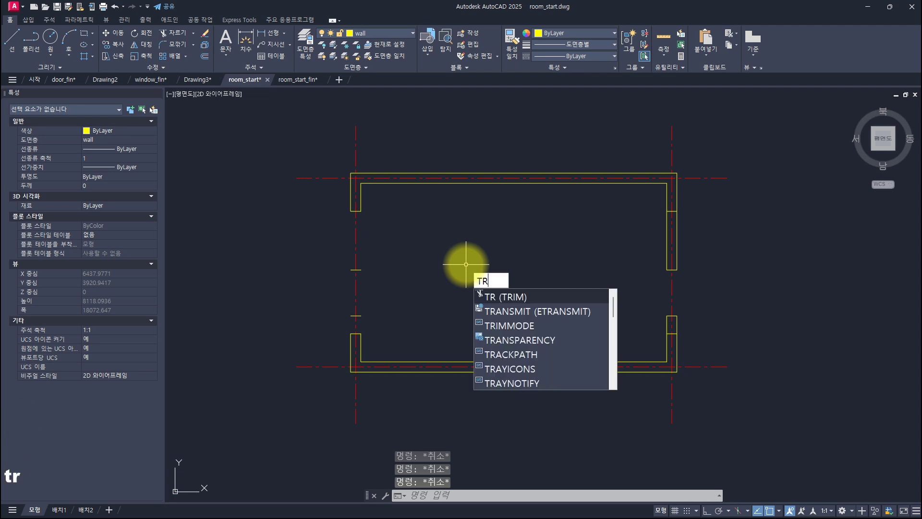
{"action": "key", "text": "space"}
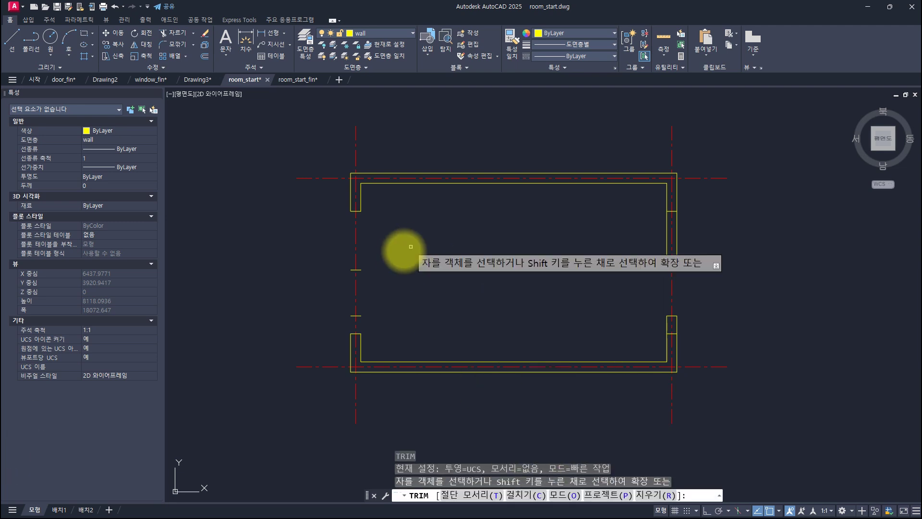
{"action": "key", "text": "Escape"}
{"action": "key", "text": "Escape"}
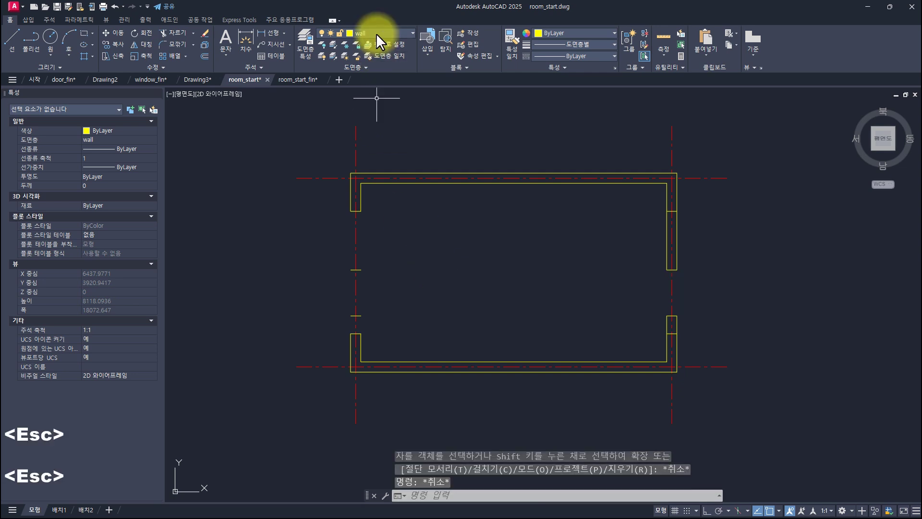
- Turn the CENTER layer off again
{"action": "left_click", "coordinate": [374, 33]}
{"action": "left_click", "coordinate": [323, 56]}
{"action": "key", "text": "Escape"}
{"action": "key", "text": "Escape"}
{"action": "key", "text": "Escape"}
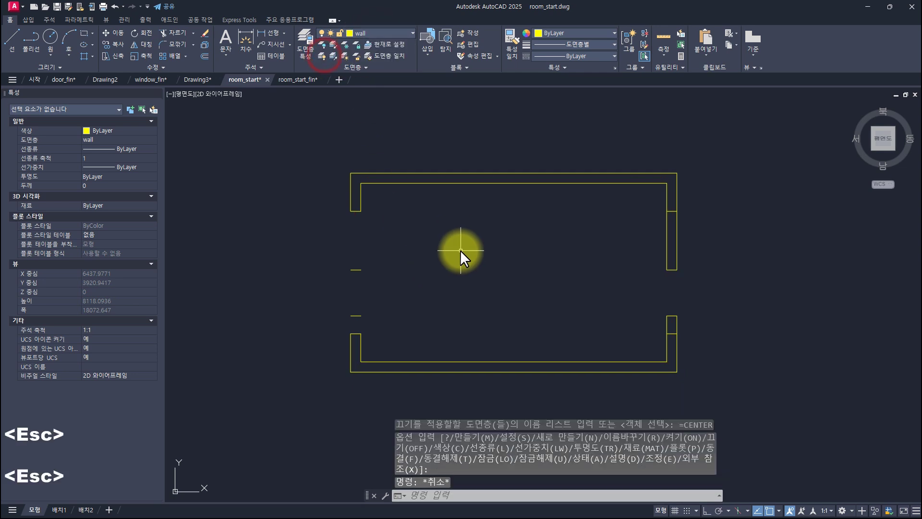
- Remove the upper leftover short line in the left wall opening with Trim
{"action": "type", "text": "tr"}
{"action": "key", "text": "space"}
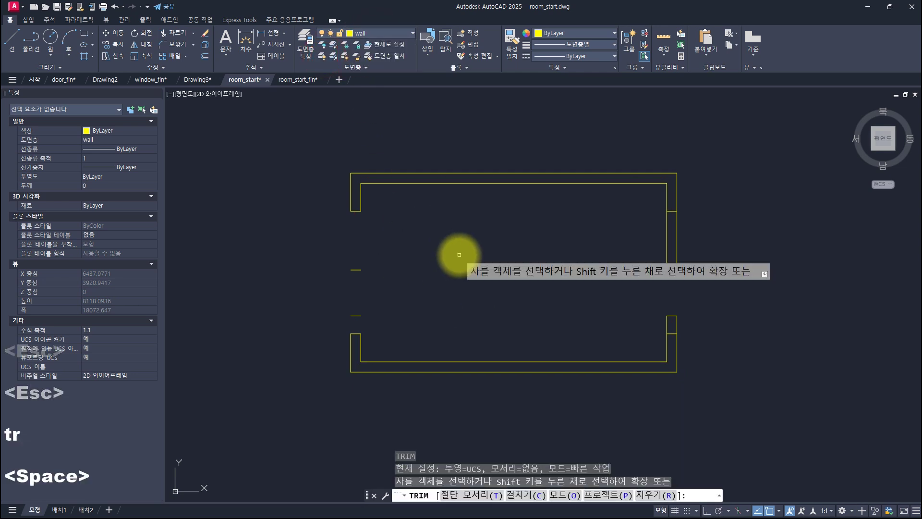
{"action": "left_click", "coordinate": [356, 269]}
{"action": "key", "text": "space"}
- Set the Trim mode to Standard and try to trim the remaining short line in the left wall opening
{"action": "key", "text": "space"}
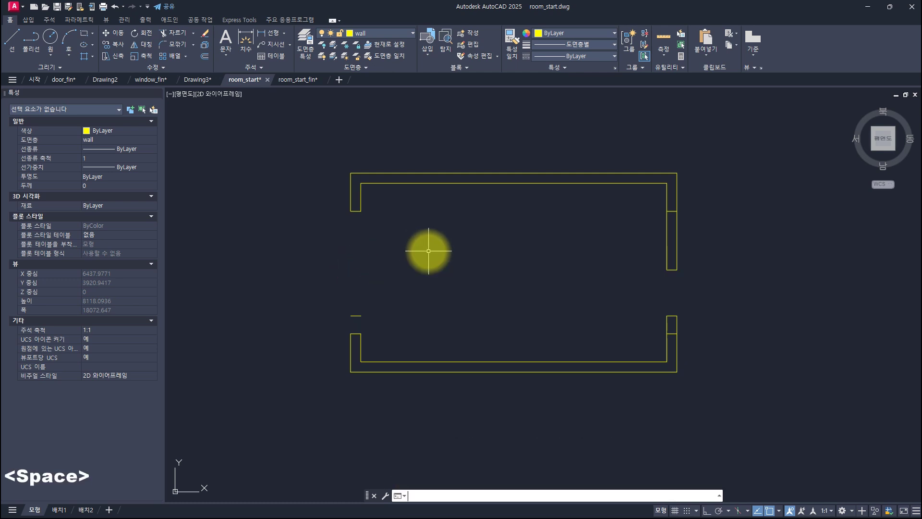
{"action": "type", "text": "o"}
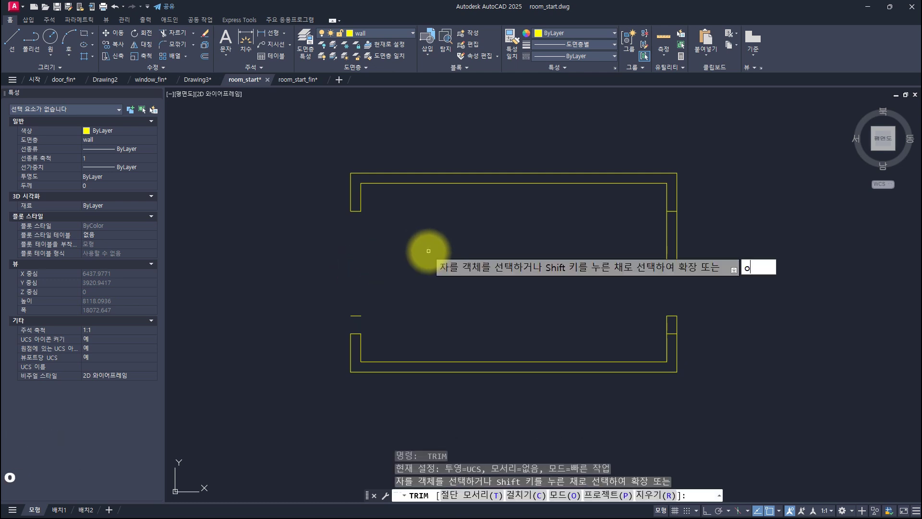
{"action": "key", "text": "space"}
{"action": "type", "text": "s"}
{"action": "key", "text": "space"}
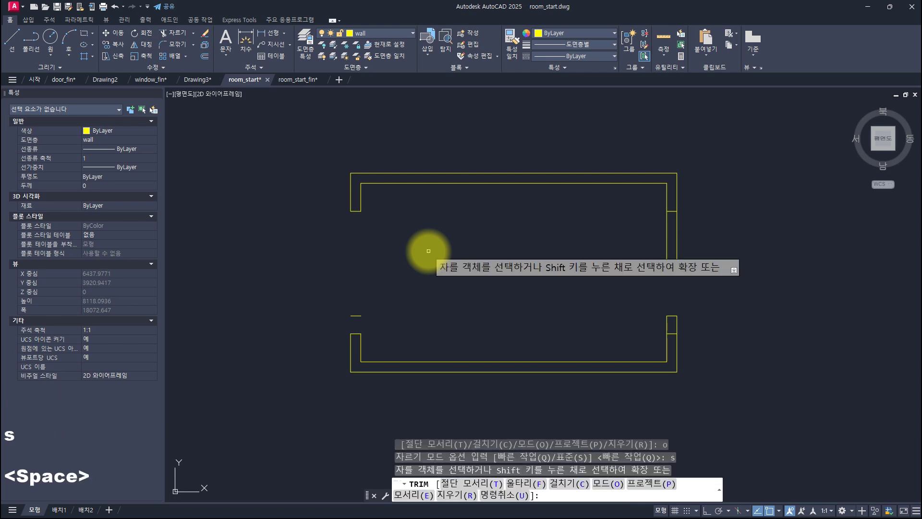
{"action": "left_click", "coordinate": [356, 316]}
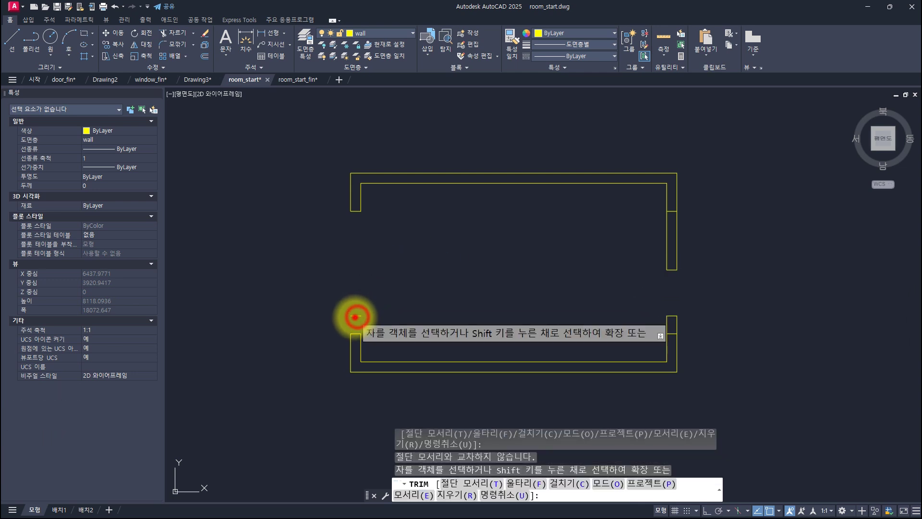
{"action": "left_click", "coordinate": [356, 317]}
{"action": "left_click", "coordinate": [359, 317]}
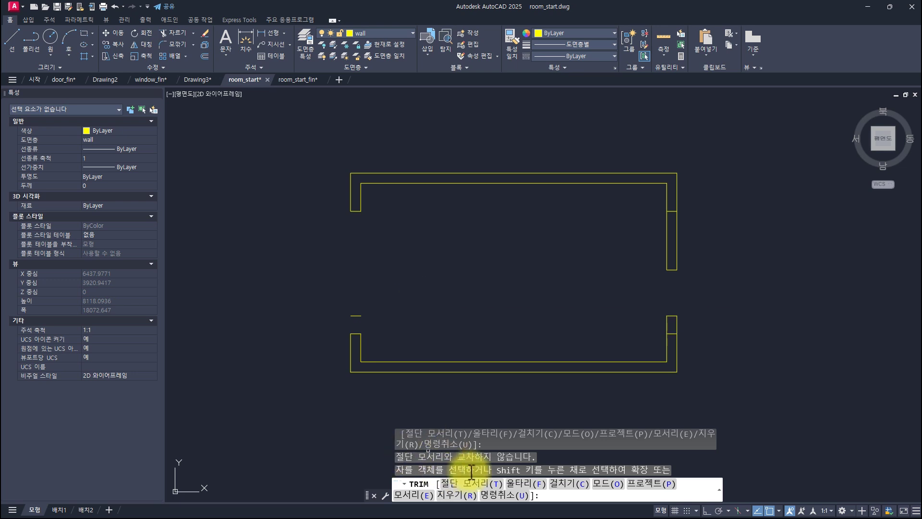
{"action": "left_click", "coordinate": [356, 316]}
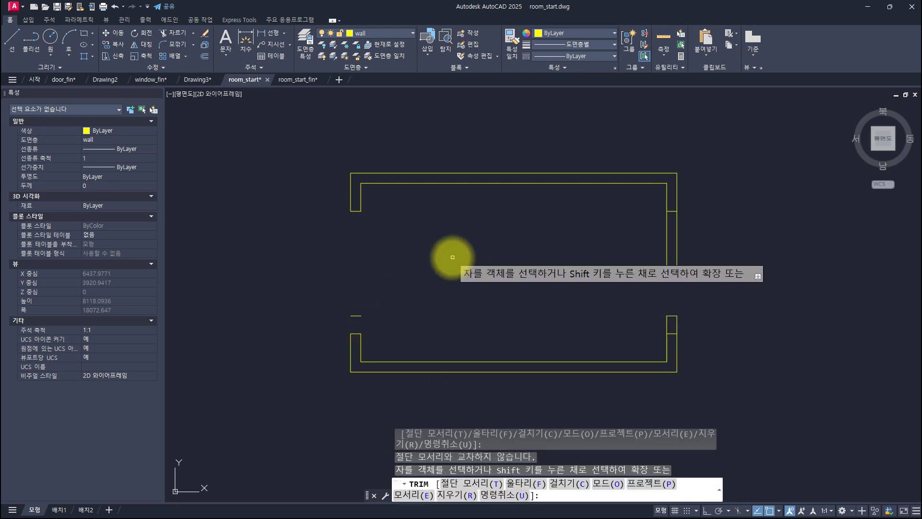
- Set the Trim mode to Quick and remove the remaining short line in the left wall opening
{"action": "type", "text": "o"}
{"action": "key", "text": "space"}
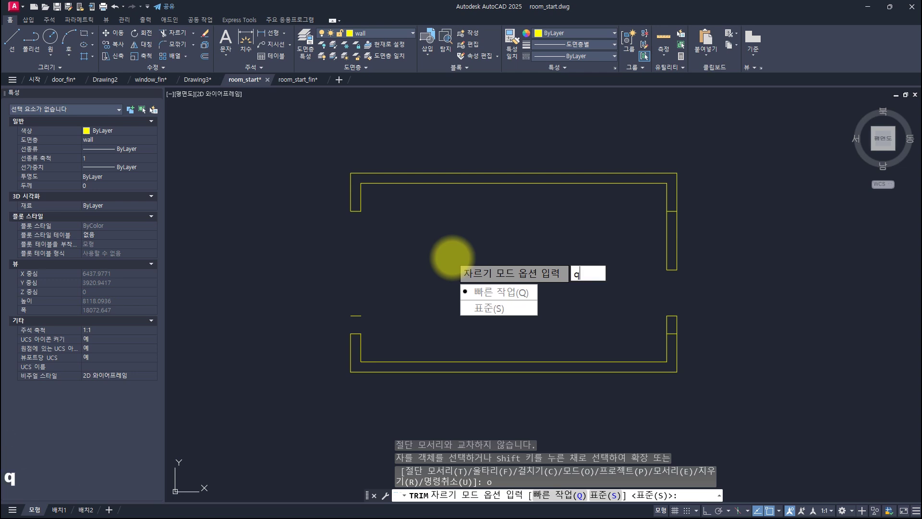
{"action": "key", "text": "space"}
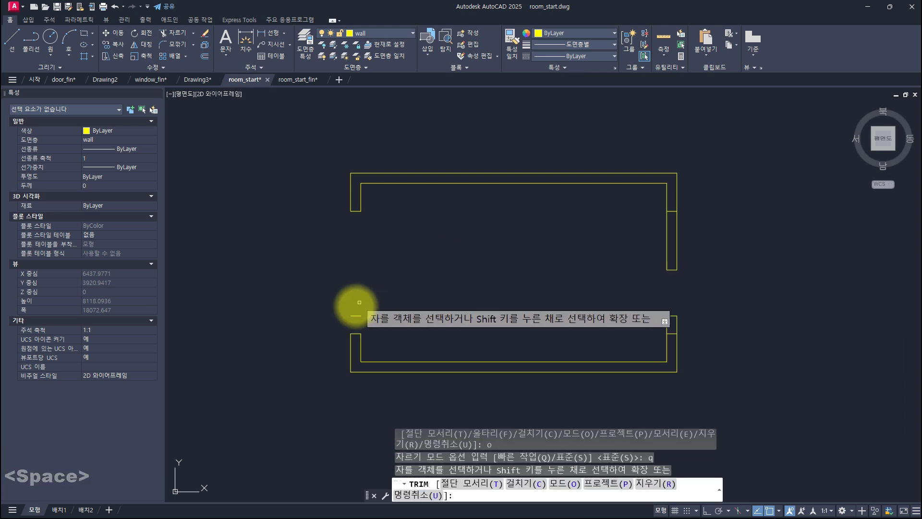
{"action": "left_click", "coordinate": [356, 315]}
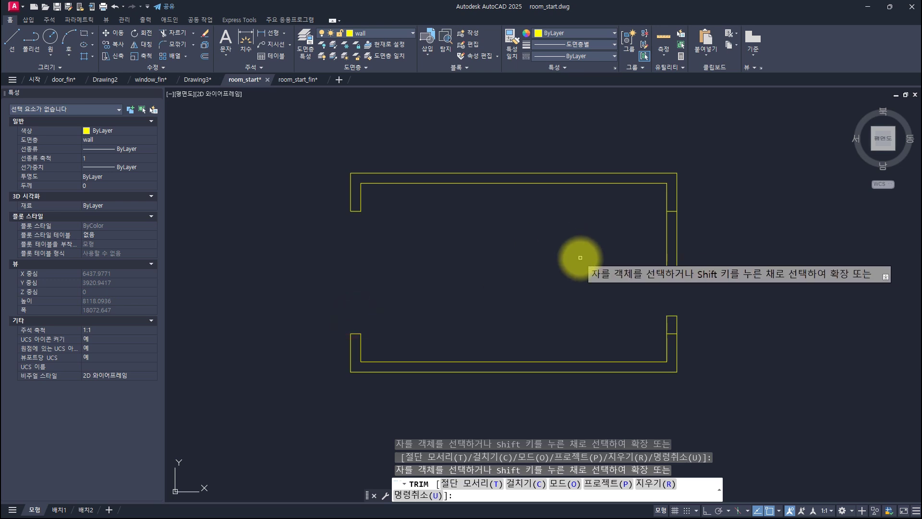
{"action": "key", "text": "space"}
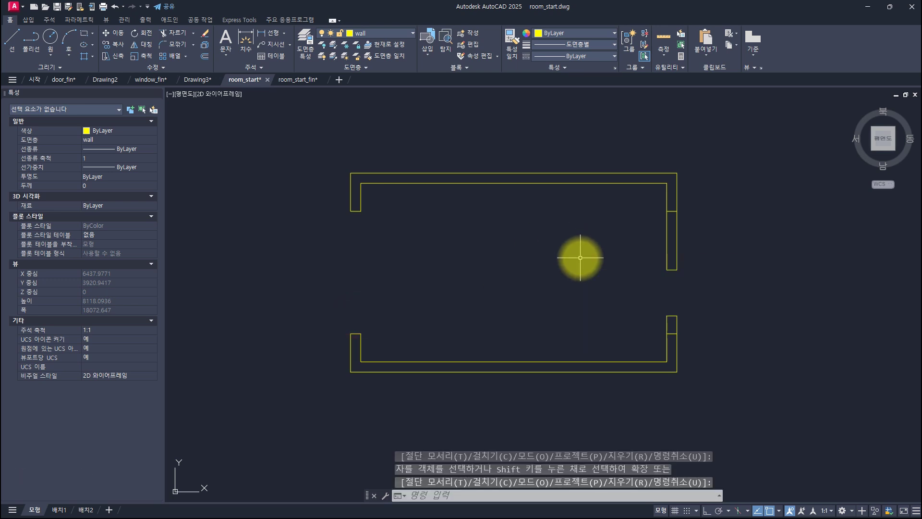
{"action": "type", "text": "t"}
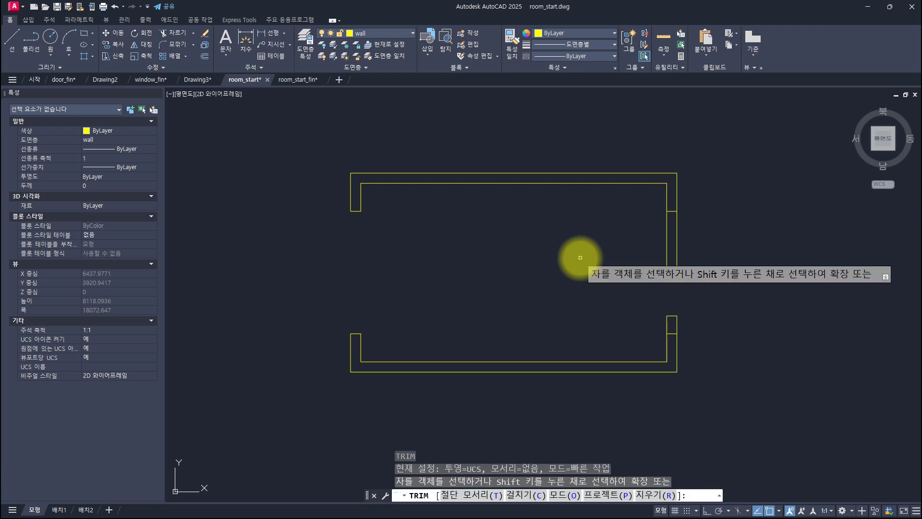
{"action": "key", "text": "Escape"}
{"action": "key", "text": "Escape"}
{"action": "key", "text": "Escape"}
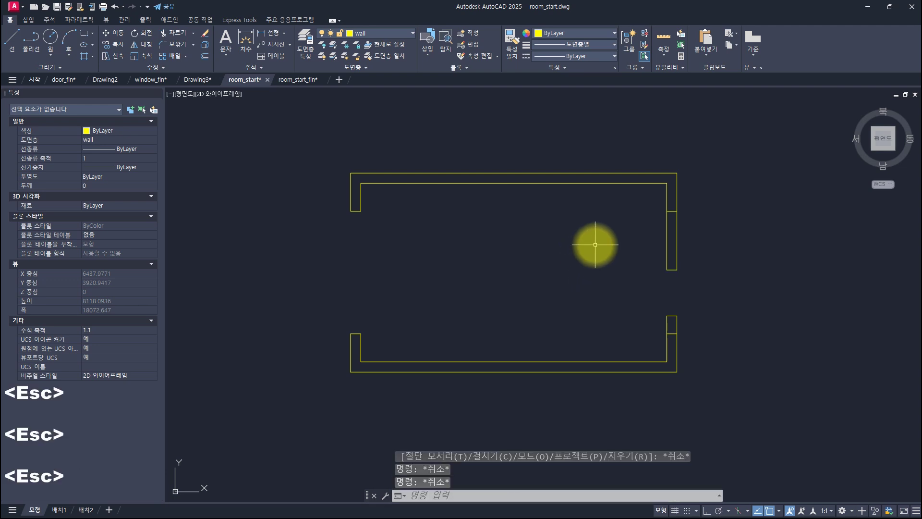
- Delete the two leftover short lines across the upper and lower parts of the right wall
{"action": "left_click", "coordinate": [612, 204]}
{"action": "left_click", "coordinate": [741, 227]}
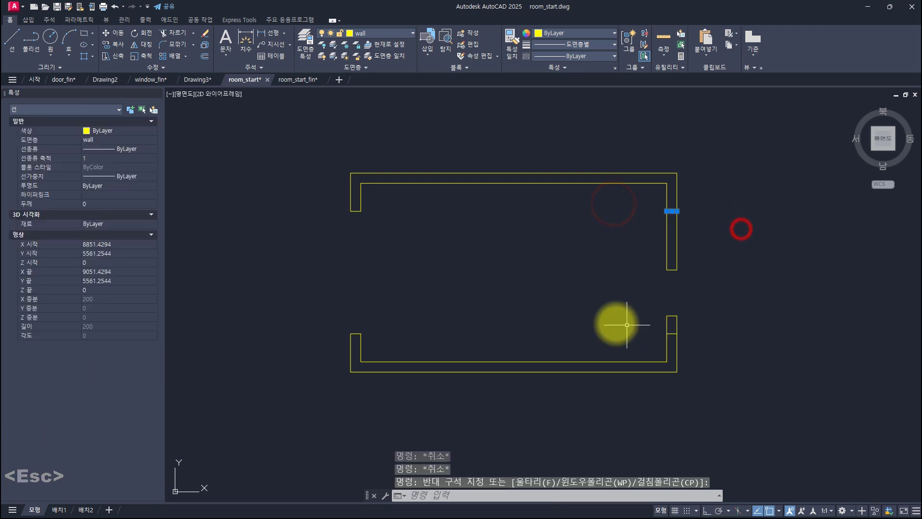
{"action": "left_click", "coordinate": [596, 319]}
{"action": "left_click", "coordinate": [738, 351]}
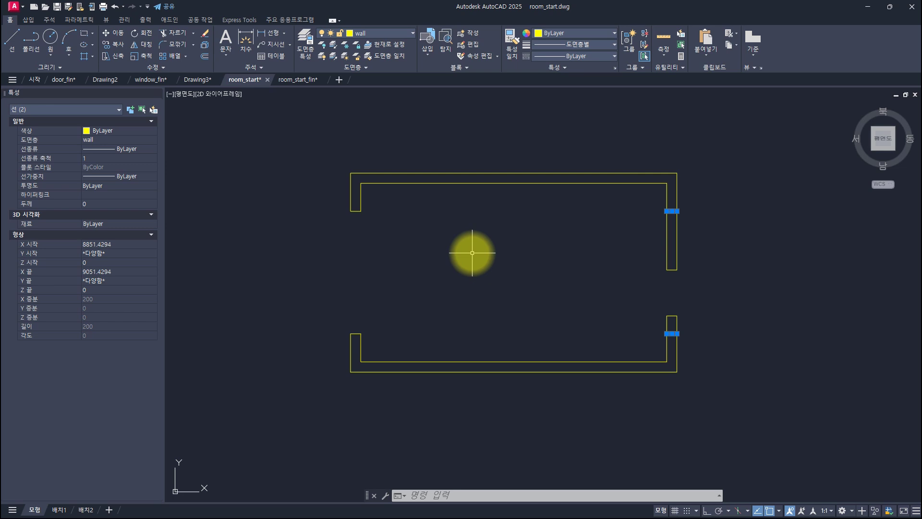
{"action": "key", "text": "Delete"}
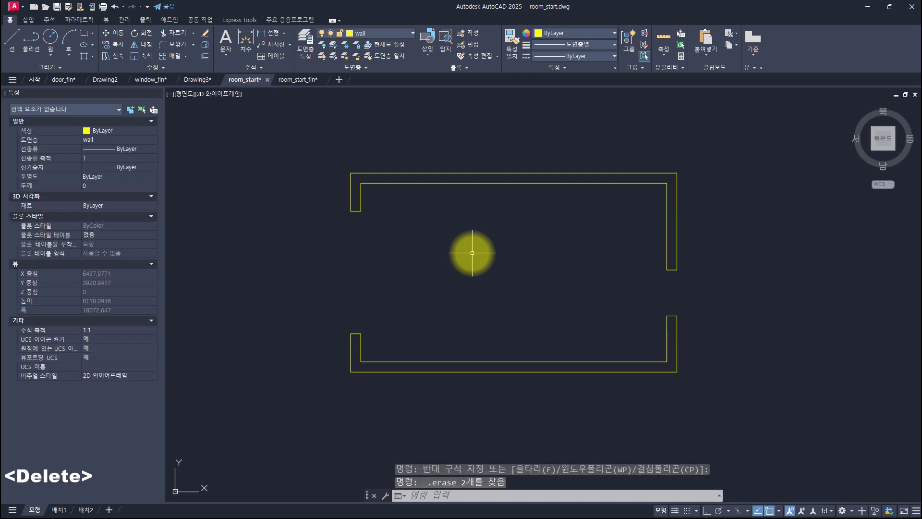
- Examine the command history for the entry logged by the last deletion
{"action": "key", "text": "F2"}
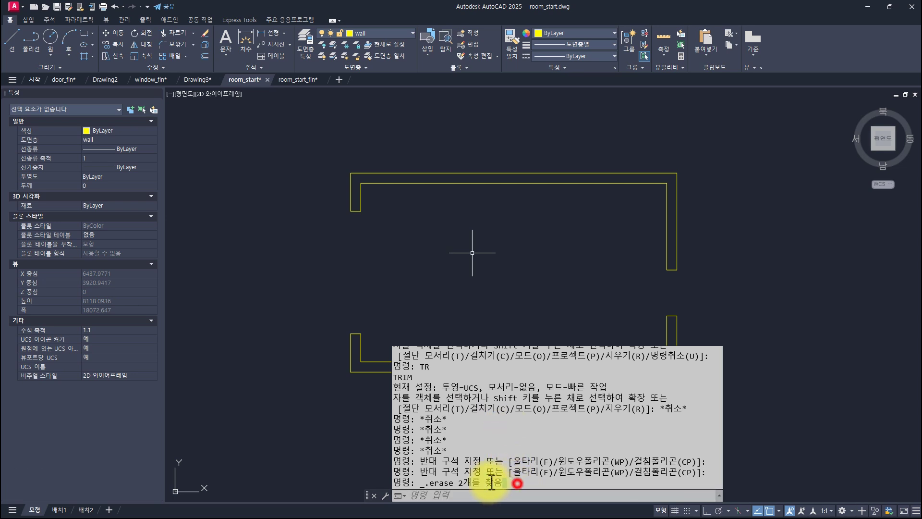
{"action": "left_click_drag", "start_coordinate": [491, 482], "coordinate": [415, 482]}
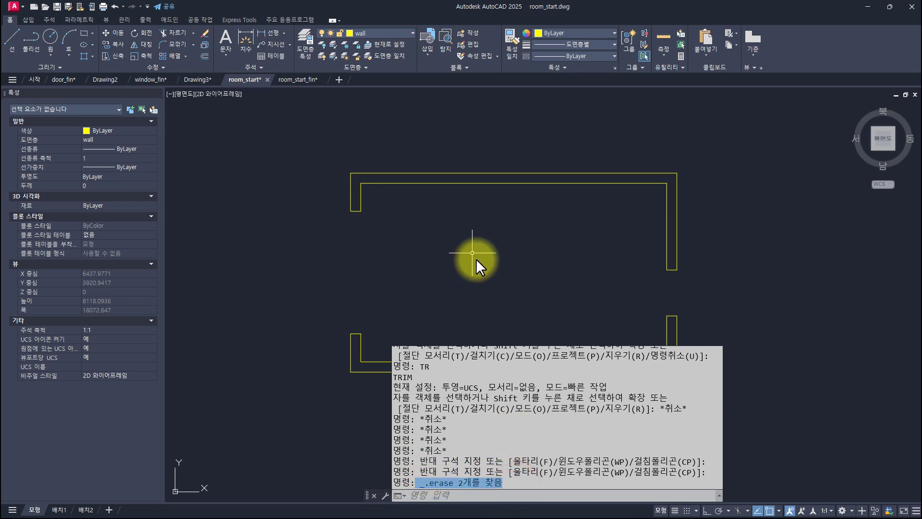
{"action": "key", "text": "Escape"}
{"action": "key", "text": "Escape"}
{"action": "key", "text": "Escape"}
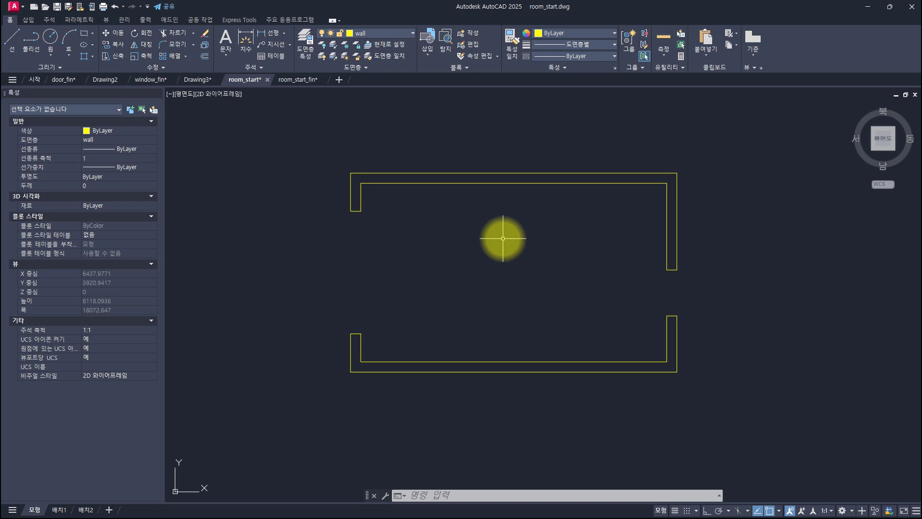
- Undo the last erase and the two trims before it
{"action": "key", "text": "ctrl+z"}
{"action": "key", "text": "ctrl+z"}
{"action": "key", "text": "ctrl+z"}
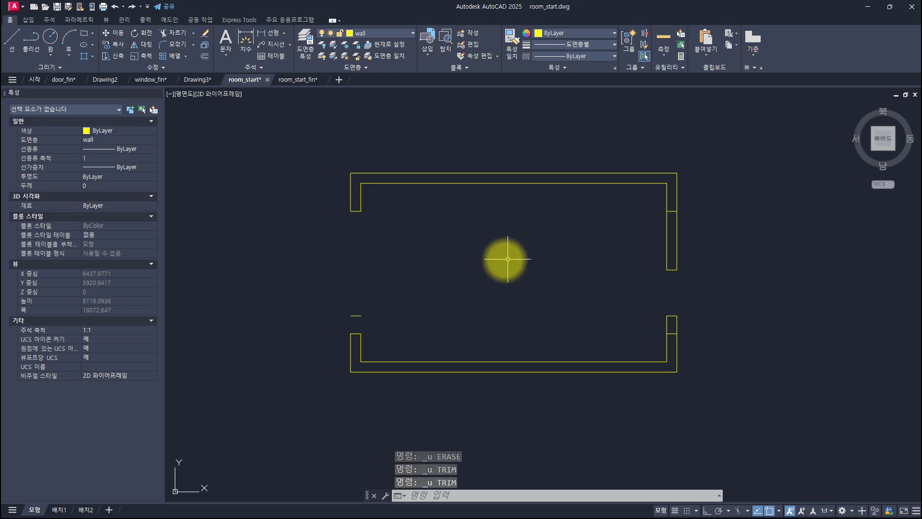
- Erase the leftover short line in the left wall opening with the Erase command
{"action": "type", "text": "e"}
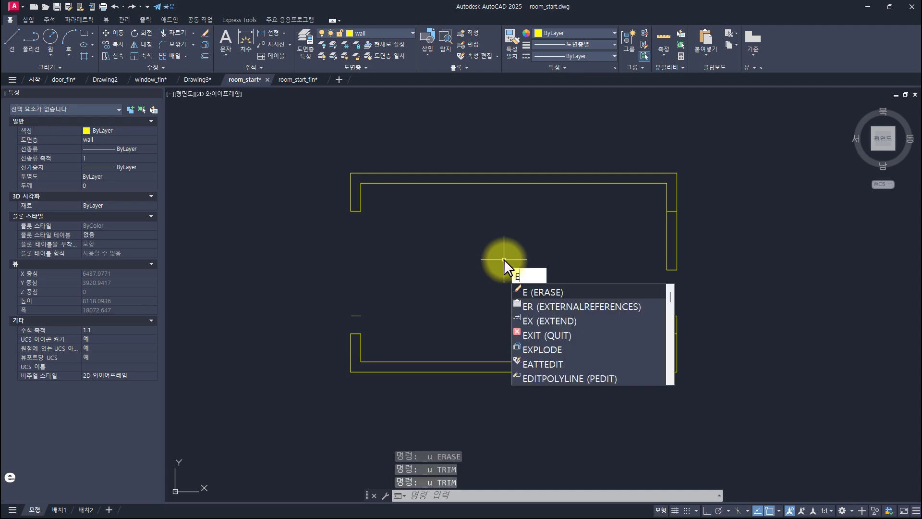
{"action": "key", "text": "space"}
{"action": "left_click", "coordinate": [329, 296]}
{"action": "left_click", "coordinate": [394, 325]}
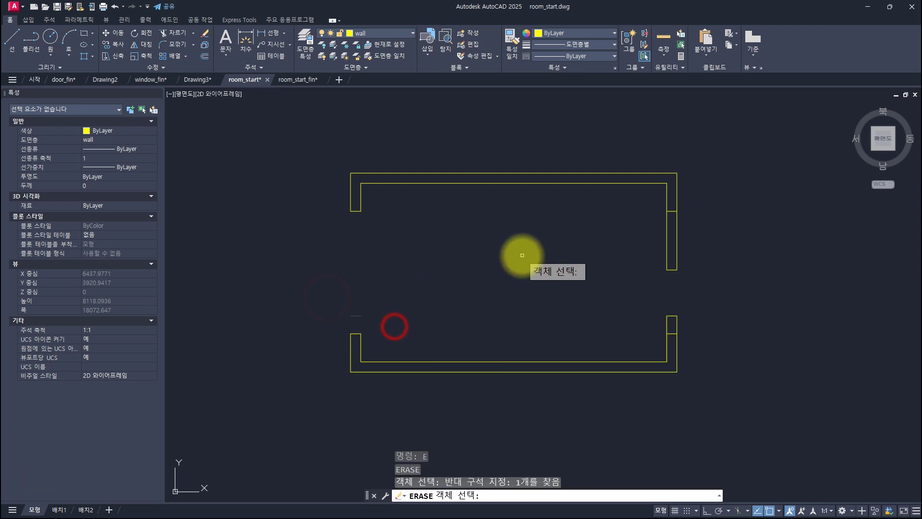
{"action": "key", "text": "space"}
{"action": "key", "text": "Delete"}
{"action": "key", "text": "Delete"}
{"action": "key", "text": "Delete"}
{"action": "key", "text": "Delete"}
{"action": "key", "text": "Delete"}
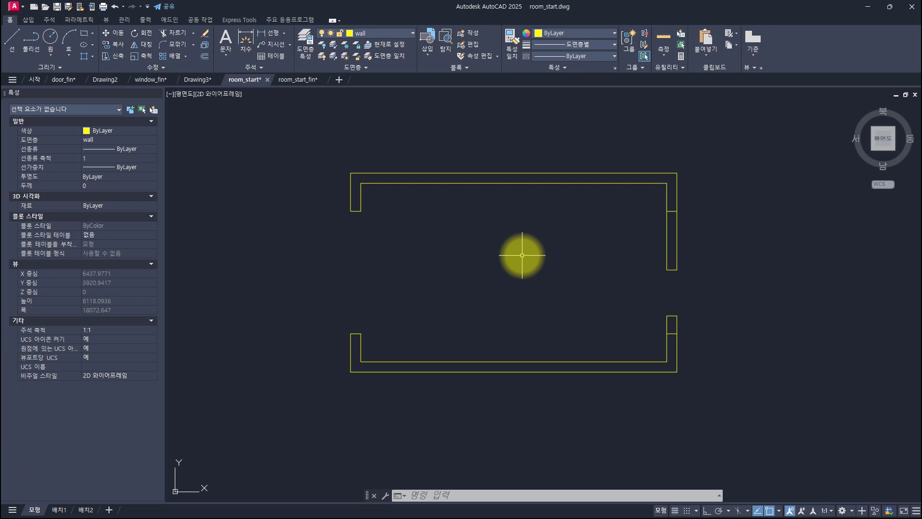
{"action": "type", "text": "e"}
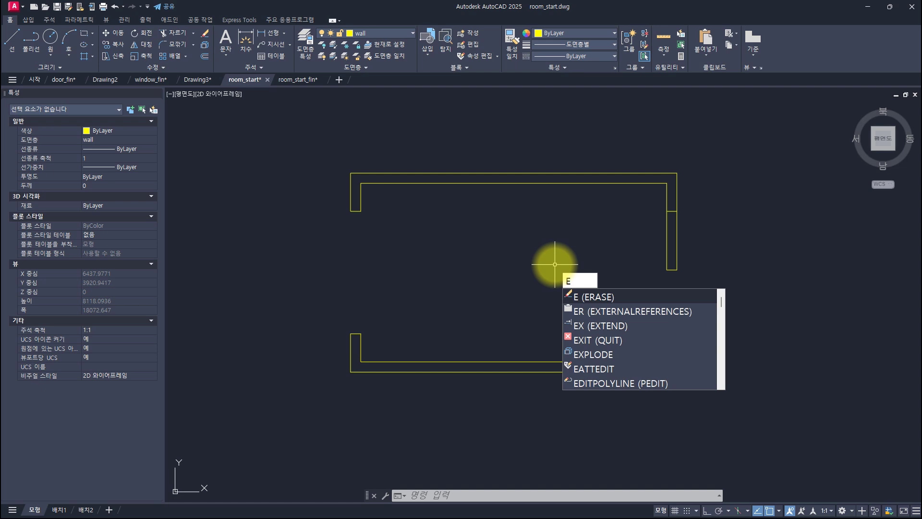
{"action": "key", "text": "Escape"}
{"action": "key", "text": "Escape"}
{"action": "key", "text": "Escape"}
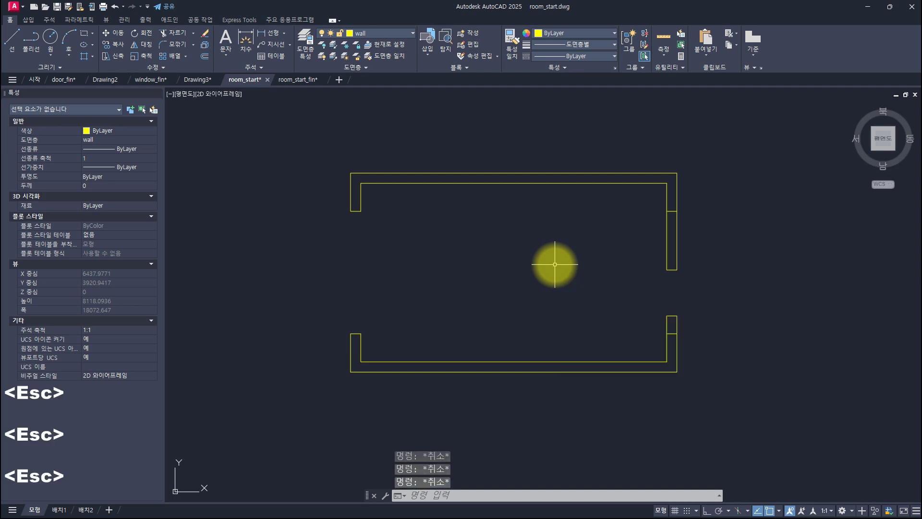
{"action": "key", "text": "Delete"}
{"action": "key", "text": "Delete"}
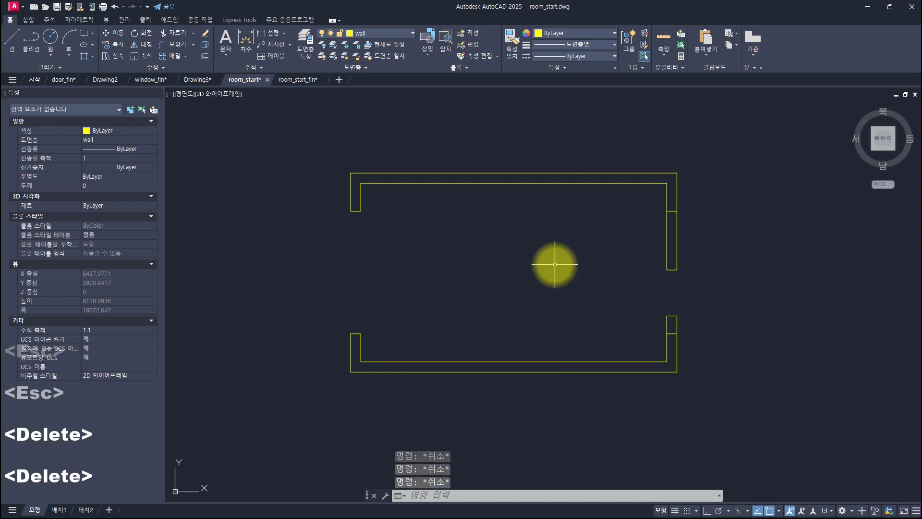
{"action": "key", "text": "Delete"}
{"action": "key", "text": "Delete"}
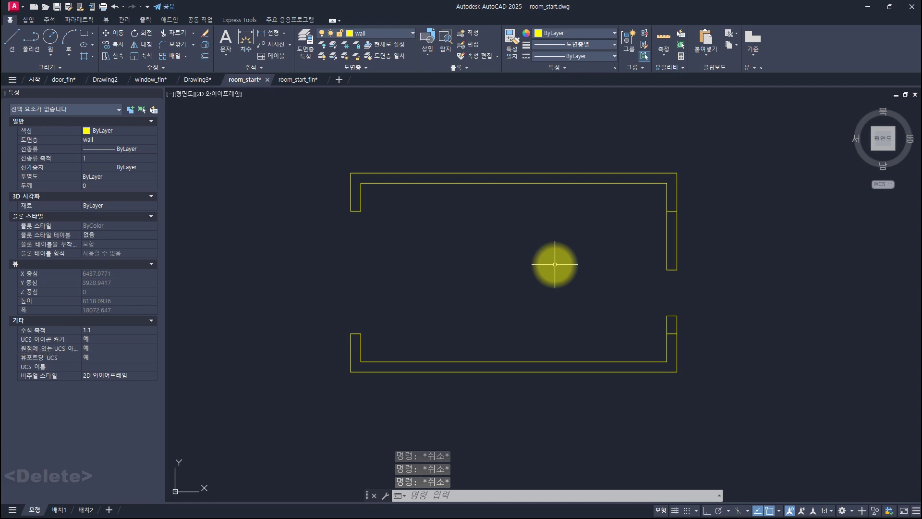
- Erase the leftover short line across the upper part of the right wall with the Erase command
{"action": "type", "text": "e"}
{"action": "key", "text": "space"}
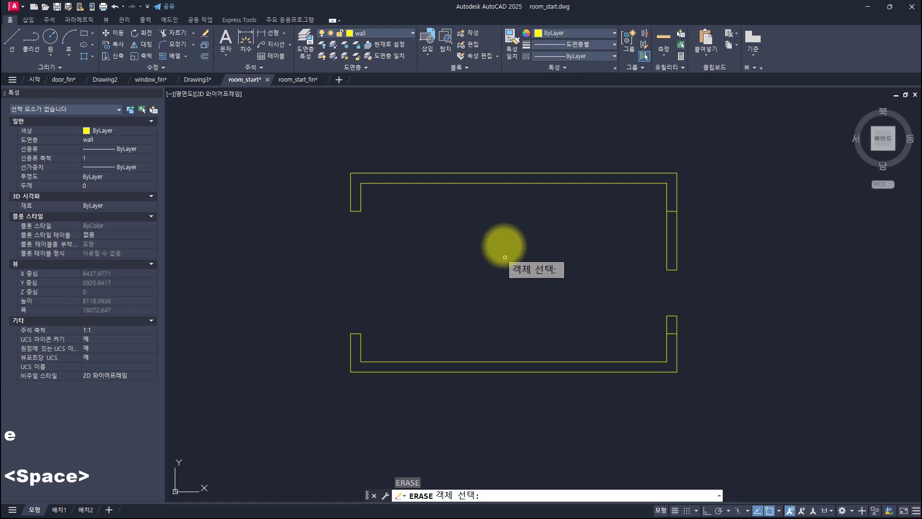
{"action": "left_click", "coordinate": [608, 201]}
{"action": "left_click", "coordinate": [718, 229]}
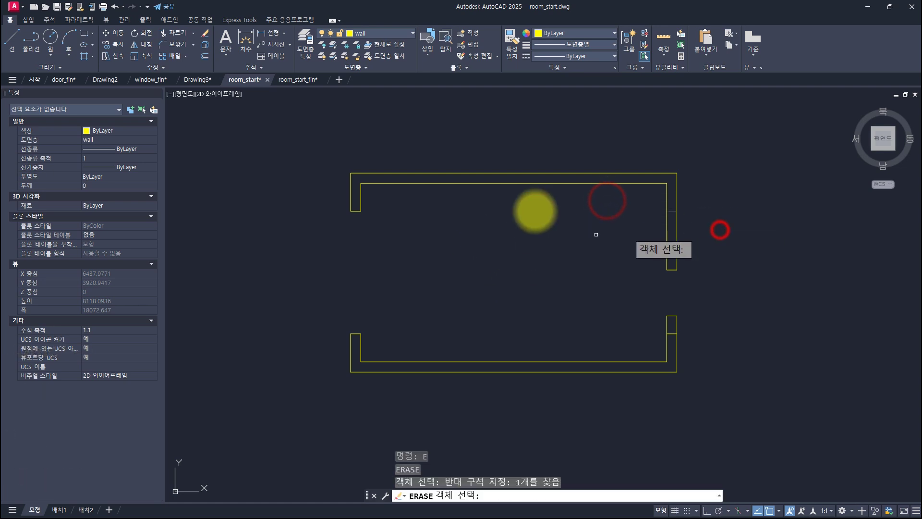
{"action": "key", "text": "space"}
- Select the leftover short line across the lower part of the right wall and erase it
{"action": "left_click", "coordinate": [622, 325]}
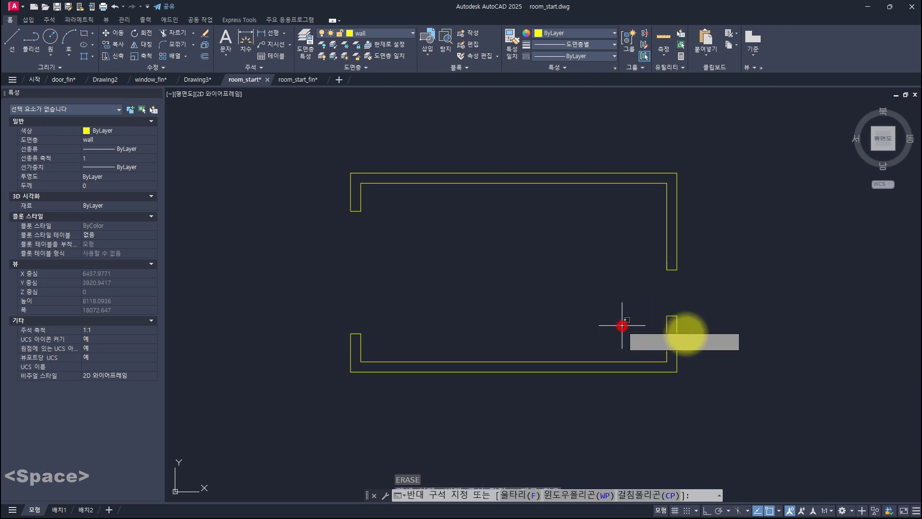
{"action": "left_click", "coordinate": [733, 344]}
{"action": "type", "text": "e"}
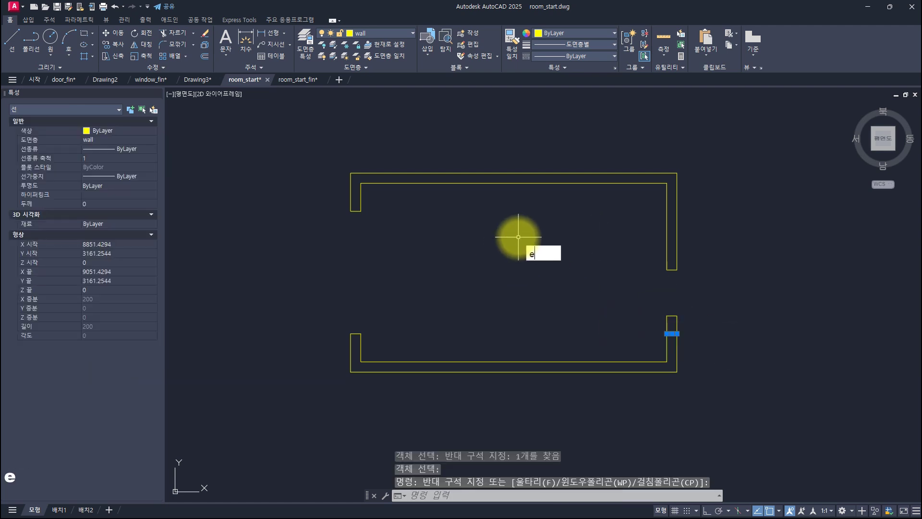
{"action": "key", "text": "space"}
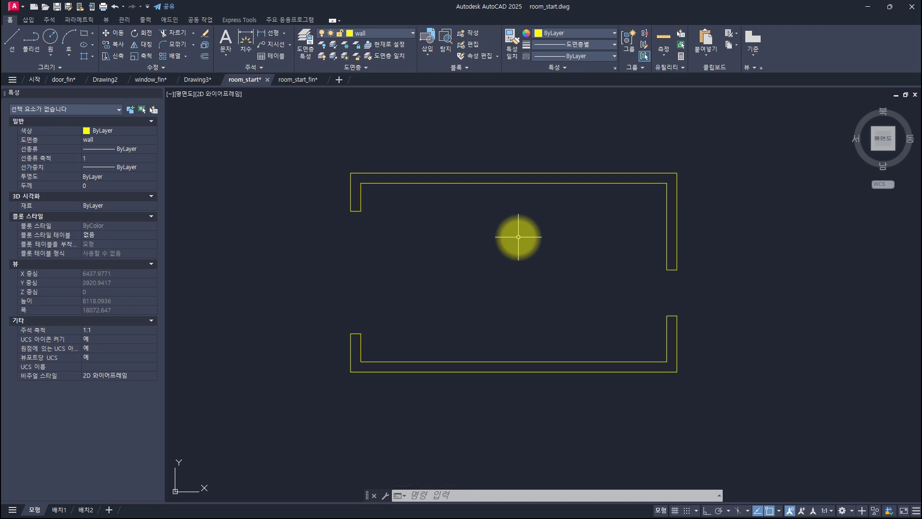
{"action": "type", "text": "e"}
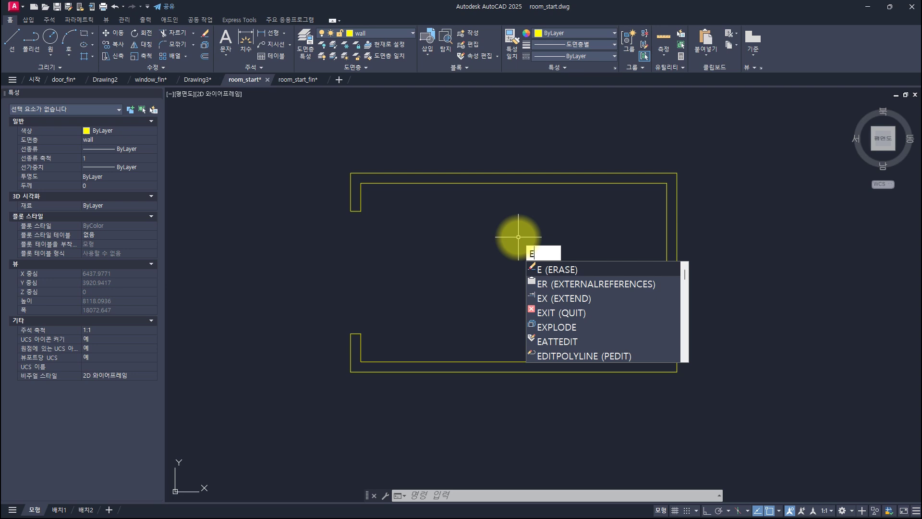
{"action": "key", "text": "Escape"}
- Turn the CENTER layer on to show the centre lines
{"action": "left_click", "coordinate": [368, 31]}
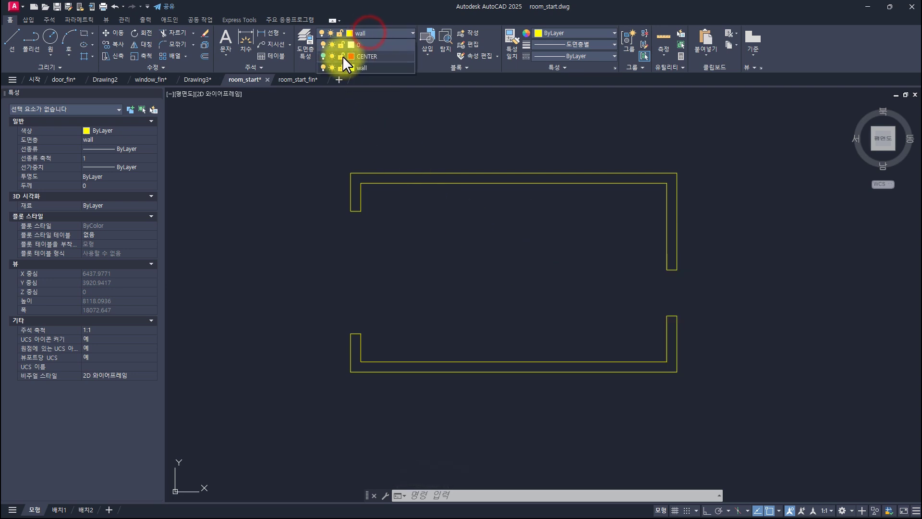
{"action": "left_click", "coordinate": [323, 56]}
{"action": "left_click", "coordinate": [504, 255]}
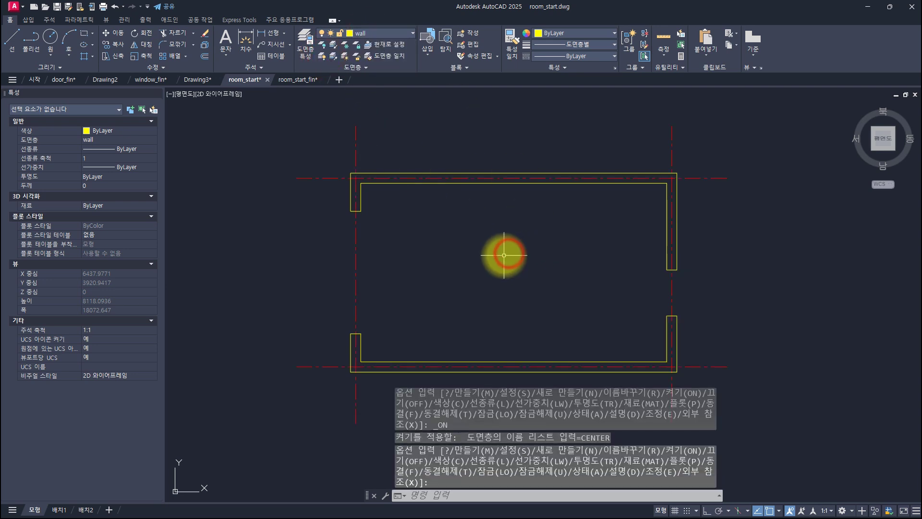